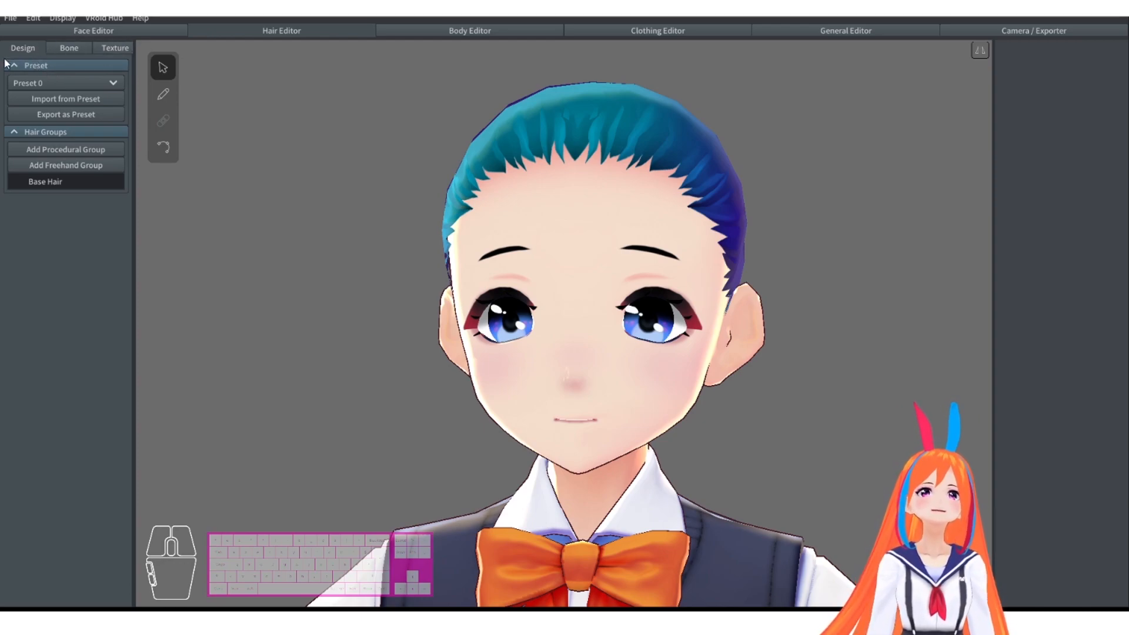
Add a freehand hair group and draw one strand sweeping from the hairline across the forehead toward the eye.
left_click(47, 65)
left_click(48, 64)
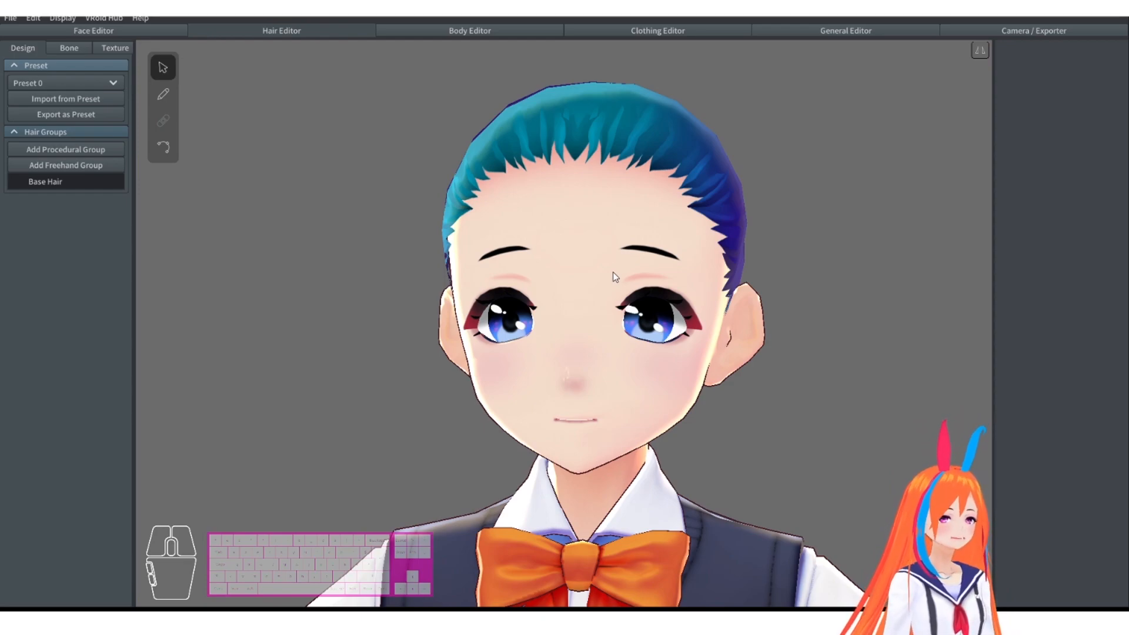
left_click(67, 167)
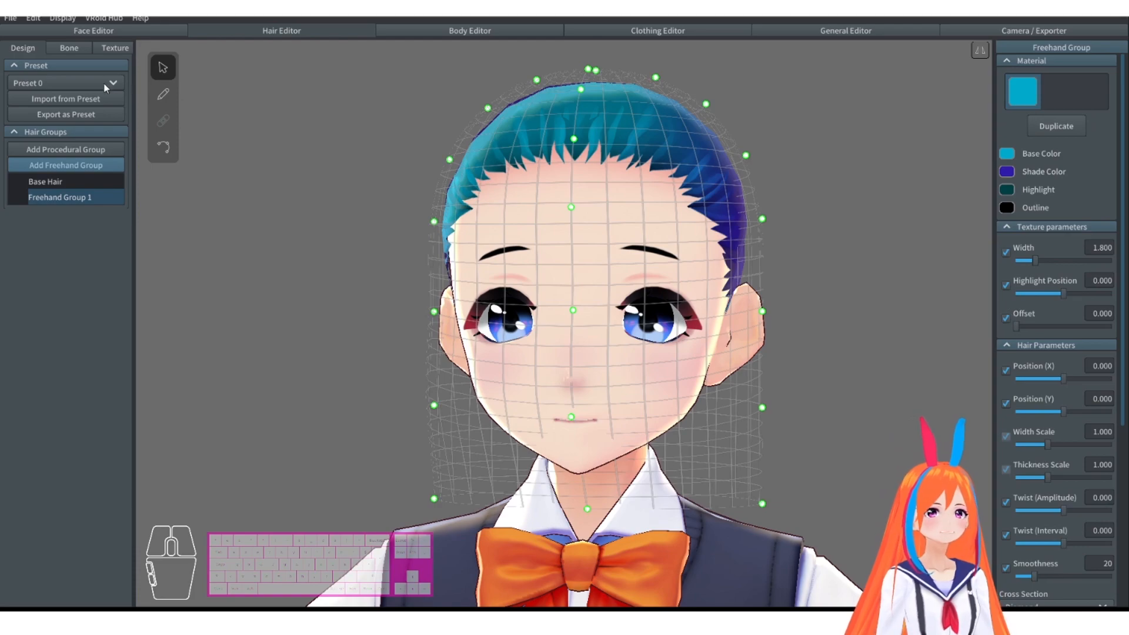
left_click(163, 94)
left_click_drag(555, 157, 626, 291)
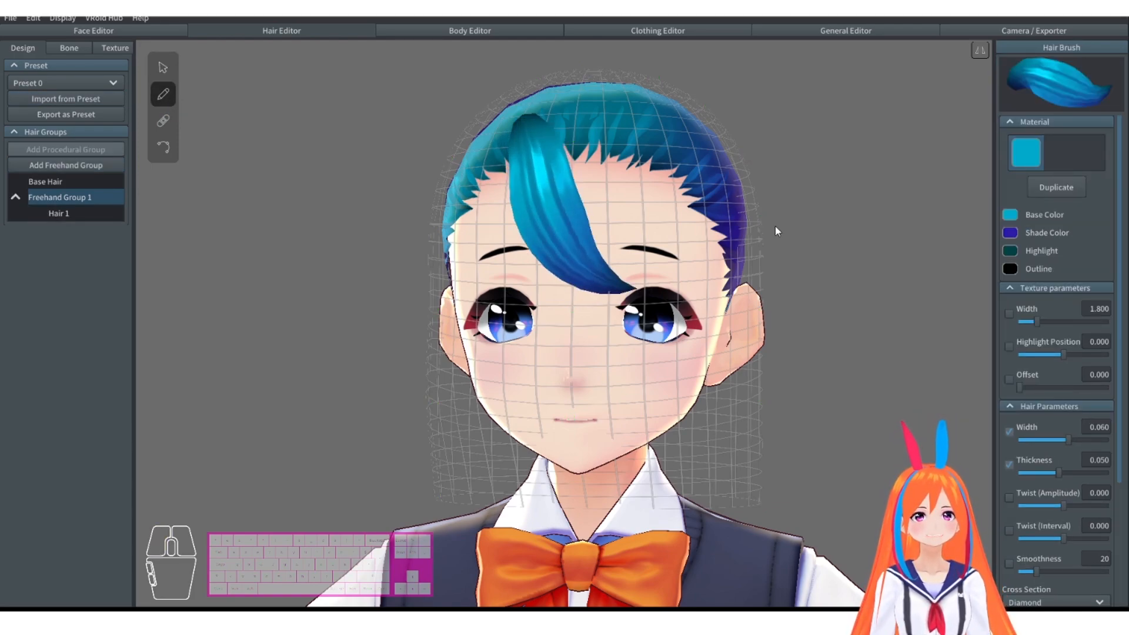
right_click_drag(761, 235, 723, 238)
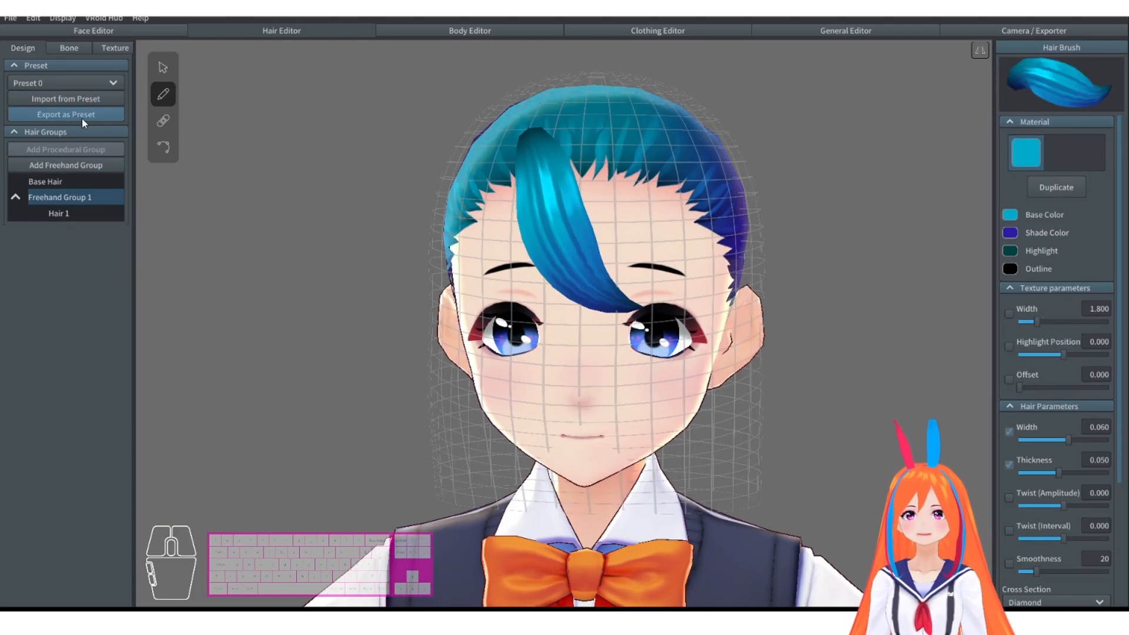
Browse the list of hair presets and delete Freehand Group 1 with its strand.
left_click(77, 83)
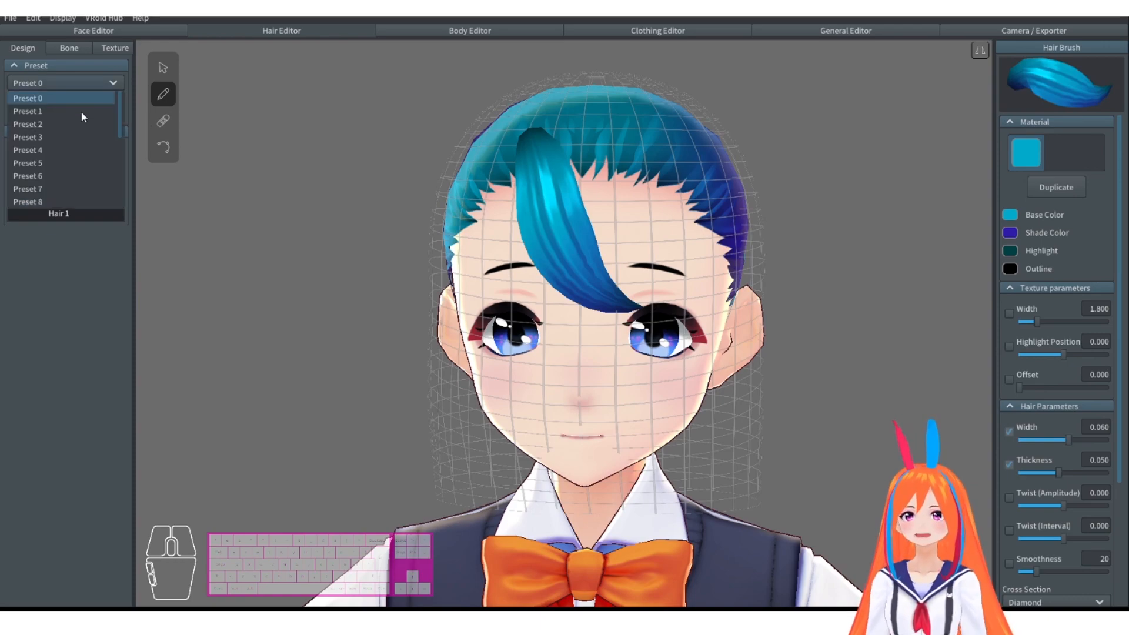
scroll(67, 177, "down", 5)
left_click(69, 81)
right_click(56, 201)
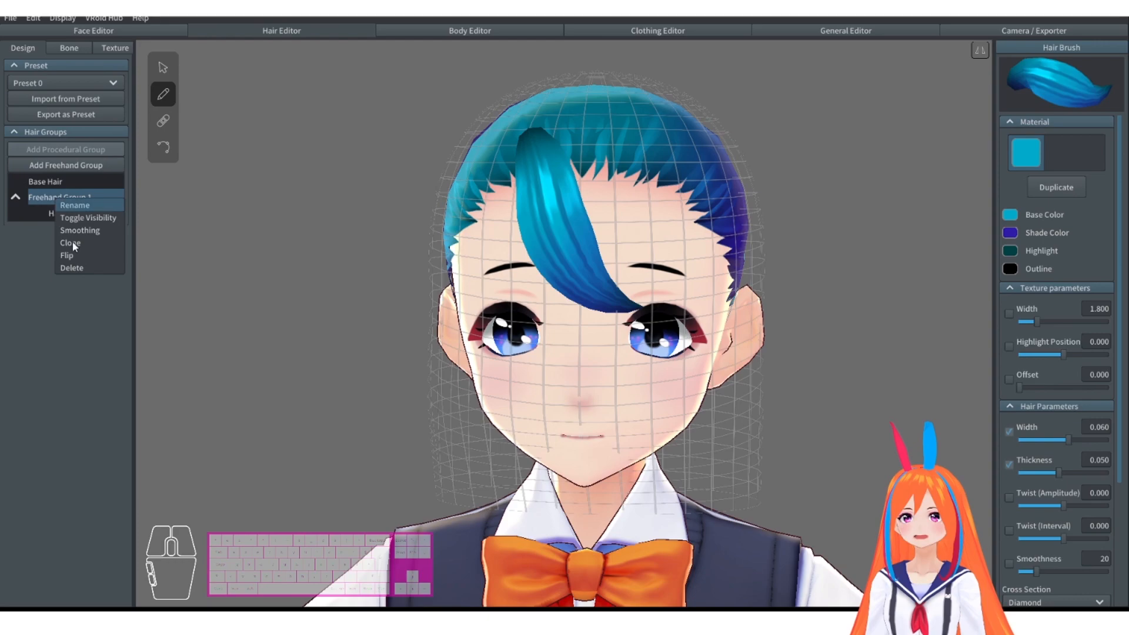
left_click(78, 268)
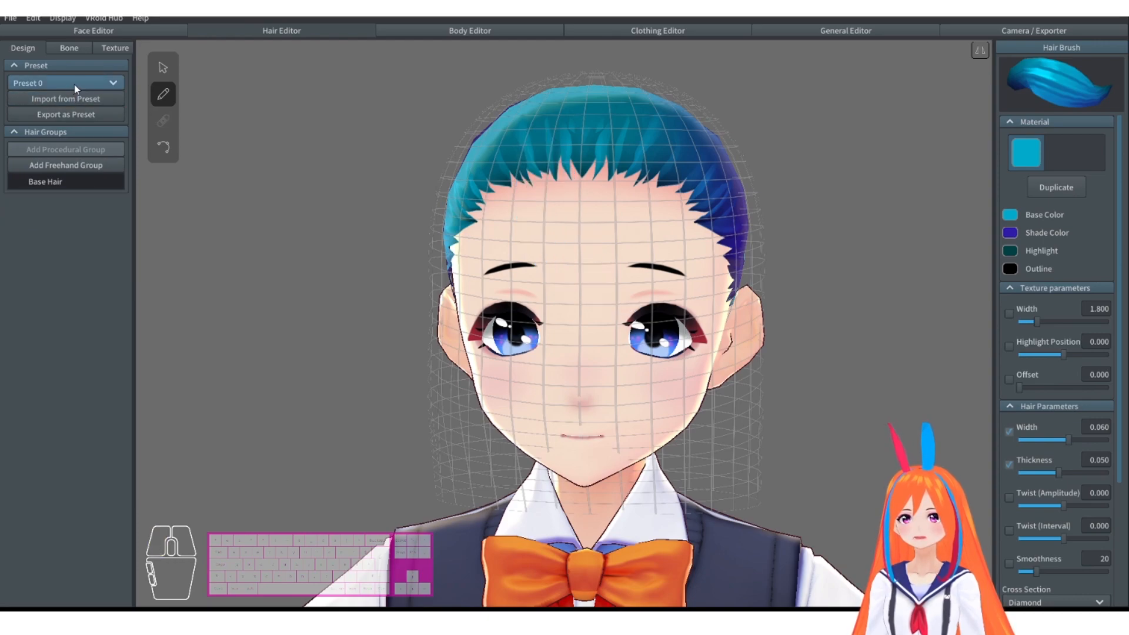
Import the hair stored in Preset 22 onto the character.
left_click(112, 82)
scroll(65, 165, "down", 5)
left_click(45, 202)
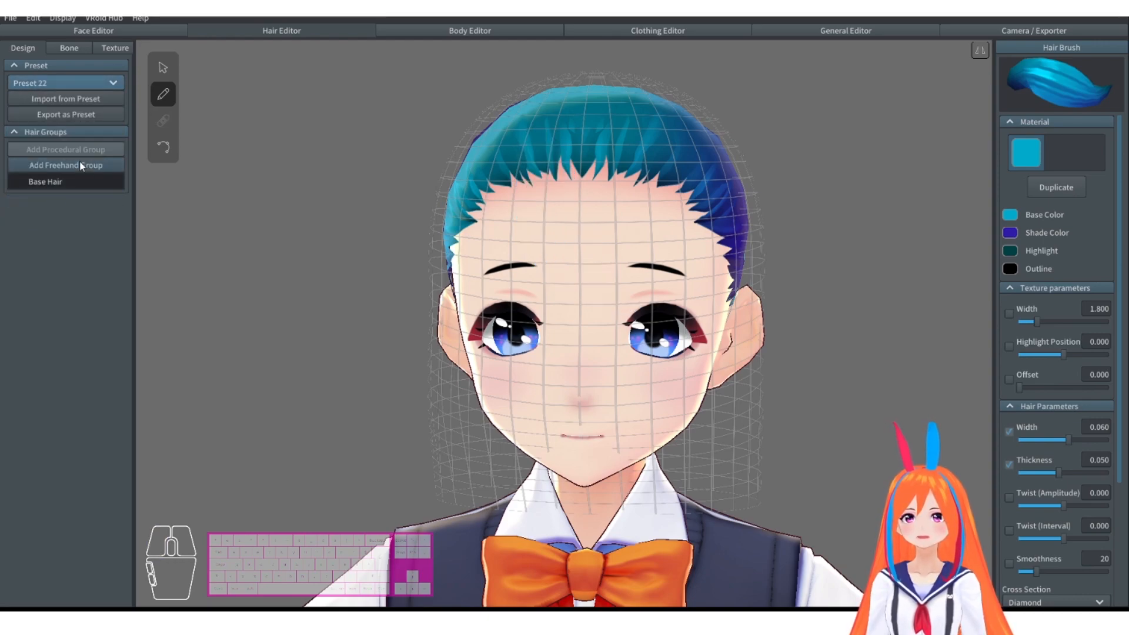
left_click(59, 83)
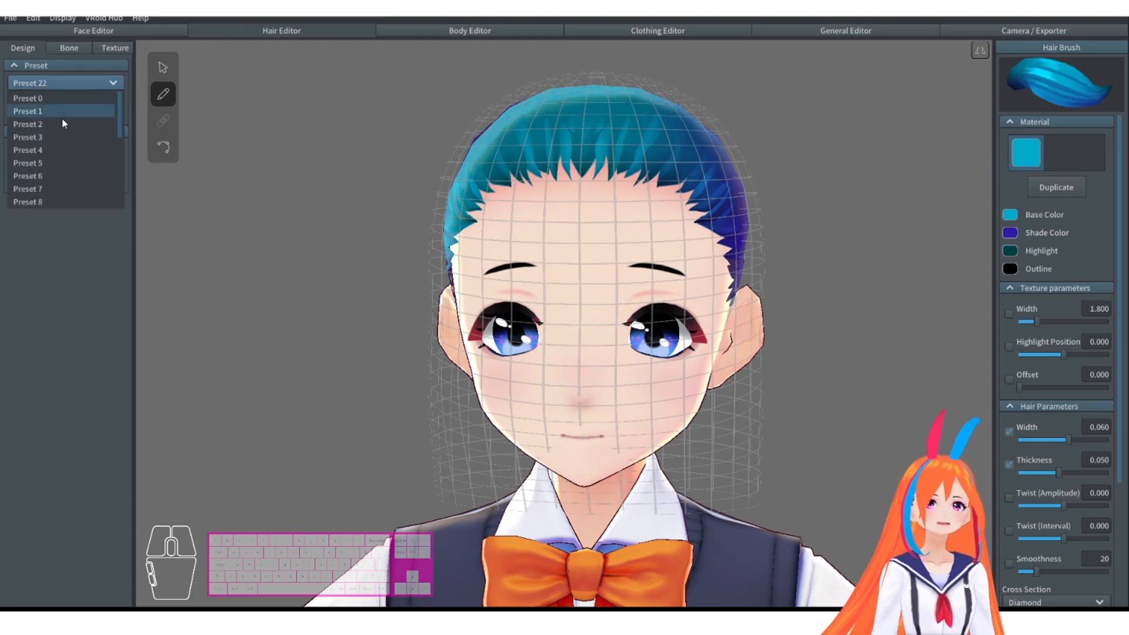
scroll(62, 118, "down", 5)
left_click(52, 202)
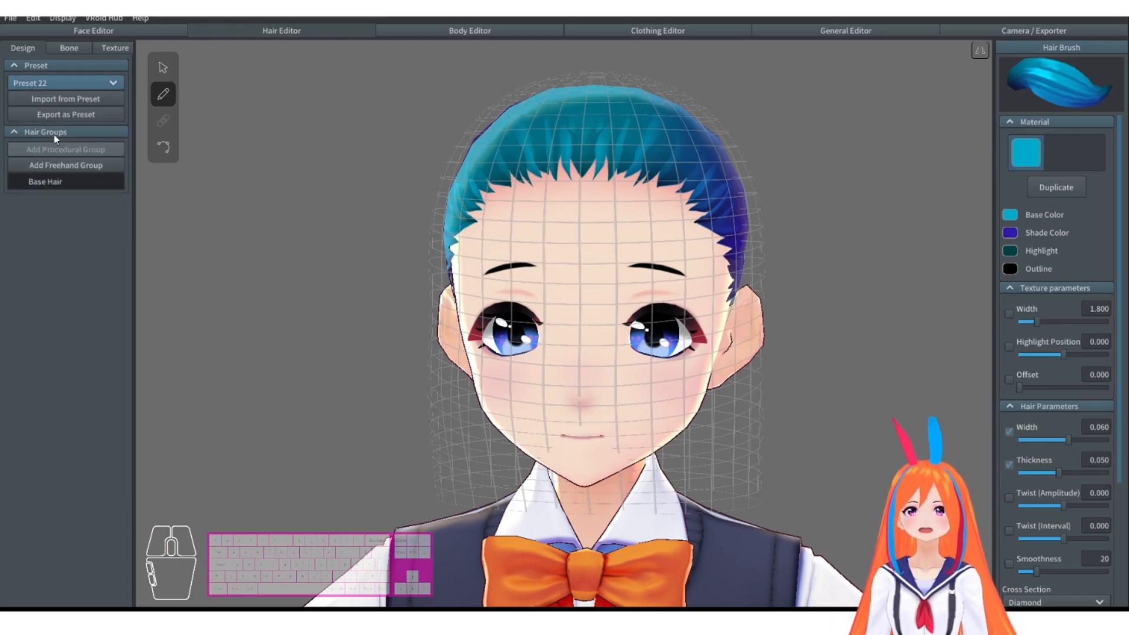
left_click(76, 94)
right_click_drag(281, 157, 410, 177)
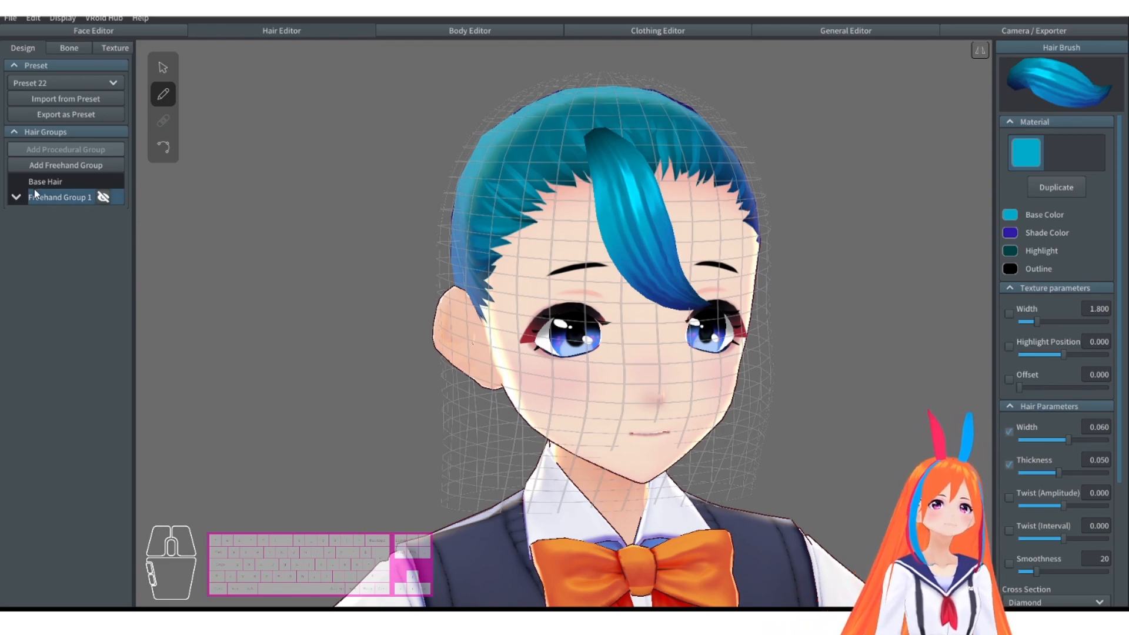
Replace the current hair by importing Preset 2 and check it from the front.
left_click(83, 84)
left_click(61, 124)
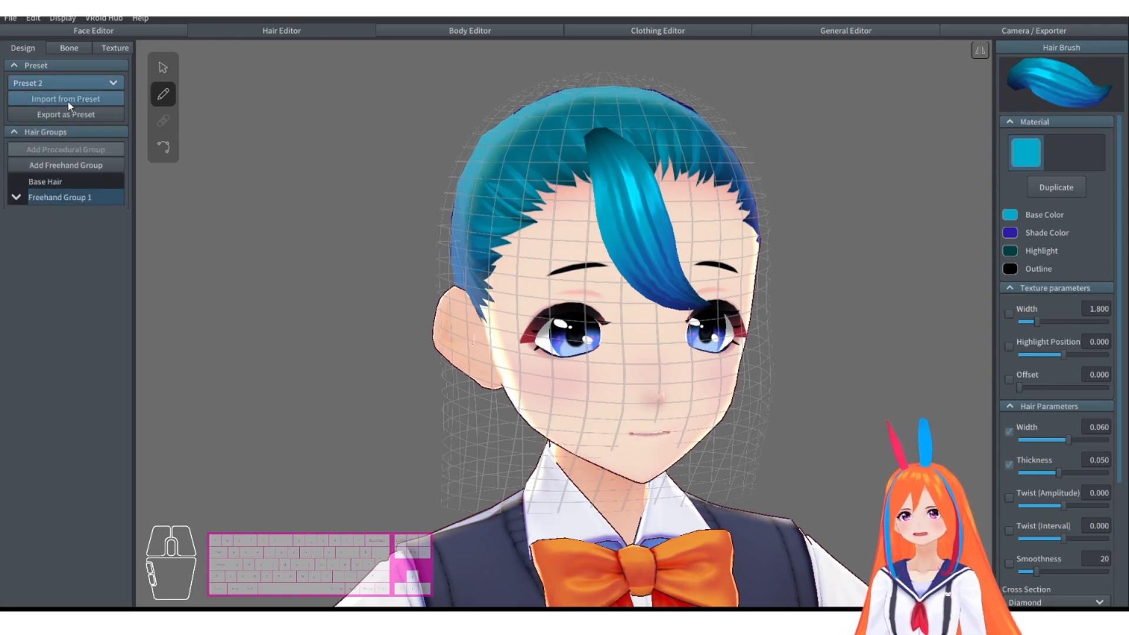
left_click(68, 101)
scroll(382, 223, "up", 3)
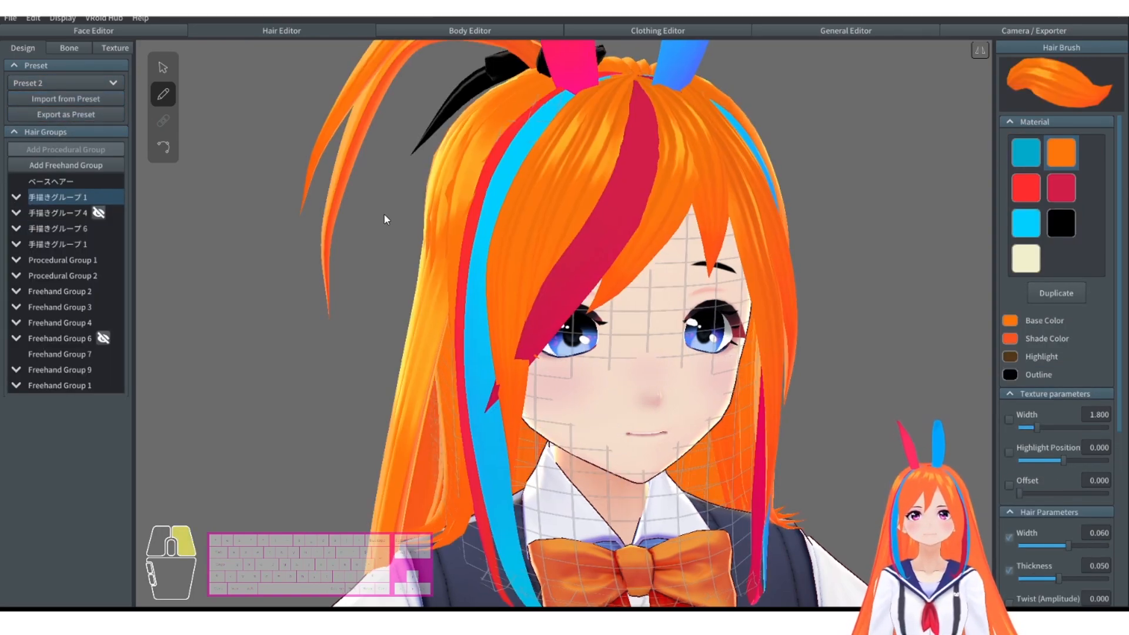
mouse_move(382, 223)
right_mouse_down()
mouse_move(439, 232)
mouse_move(355, 234)
mouse_move(376, 223)
mouse_move(467, 231)
mouse_move(402, 221)
right_mouse_up()
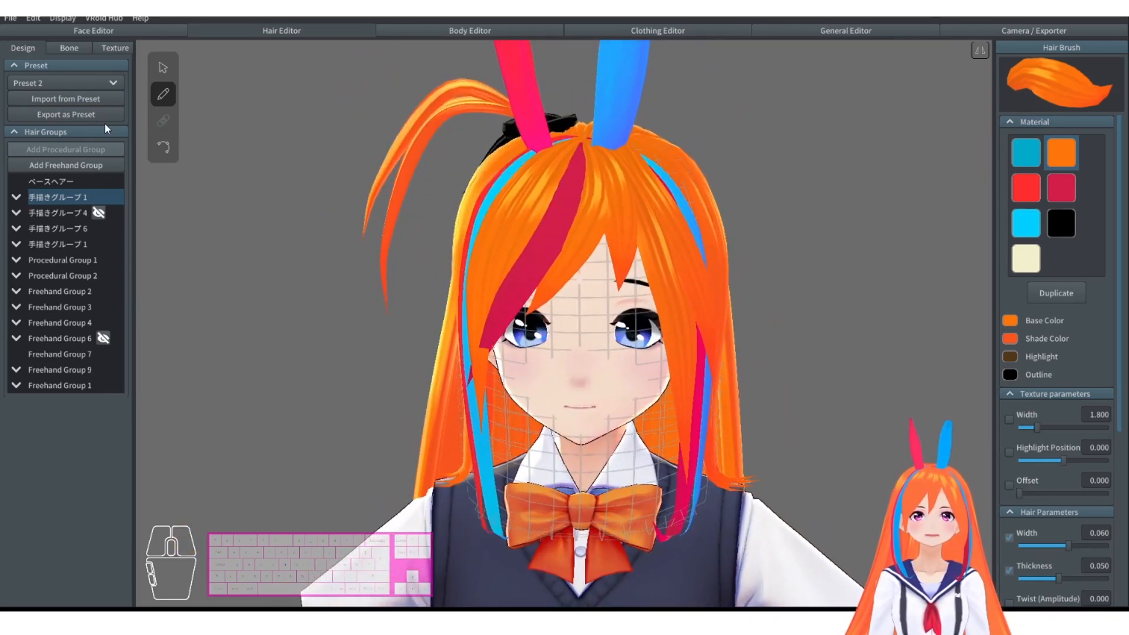
Replace the long orange hairstyle by importing Preset 19.
left_click(75, 83)
scroll(71, 164, "down", 5)
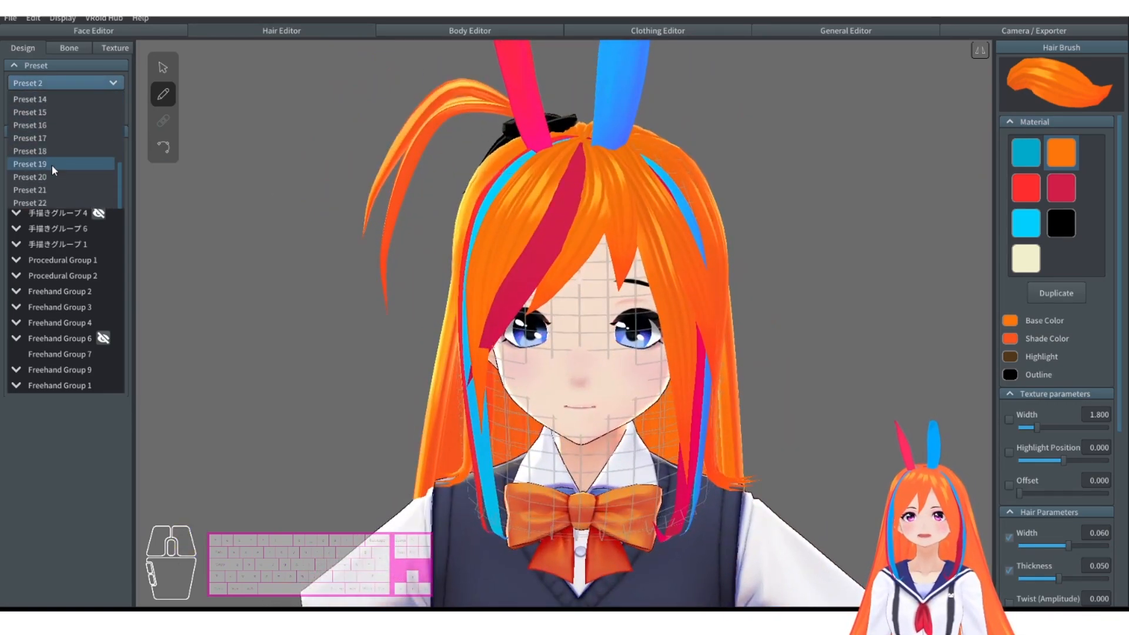
left_click(53, 167)
left_click(69, 100)
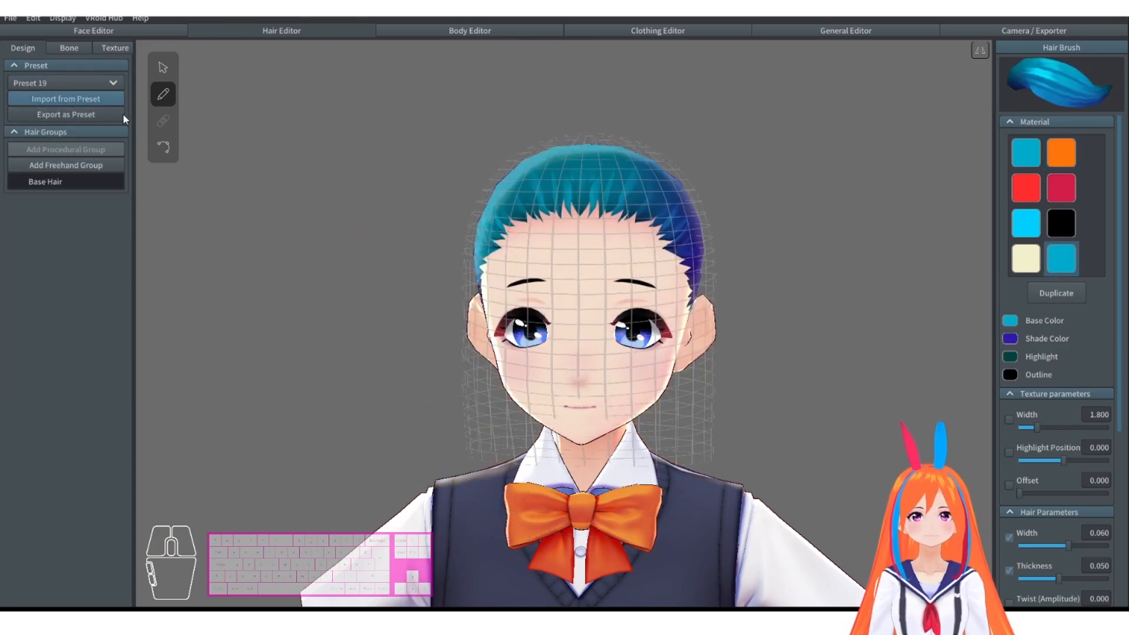
Switch the hair preset from the bare base hair to Preset 22 and import it.
left_click(50, 86)
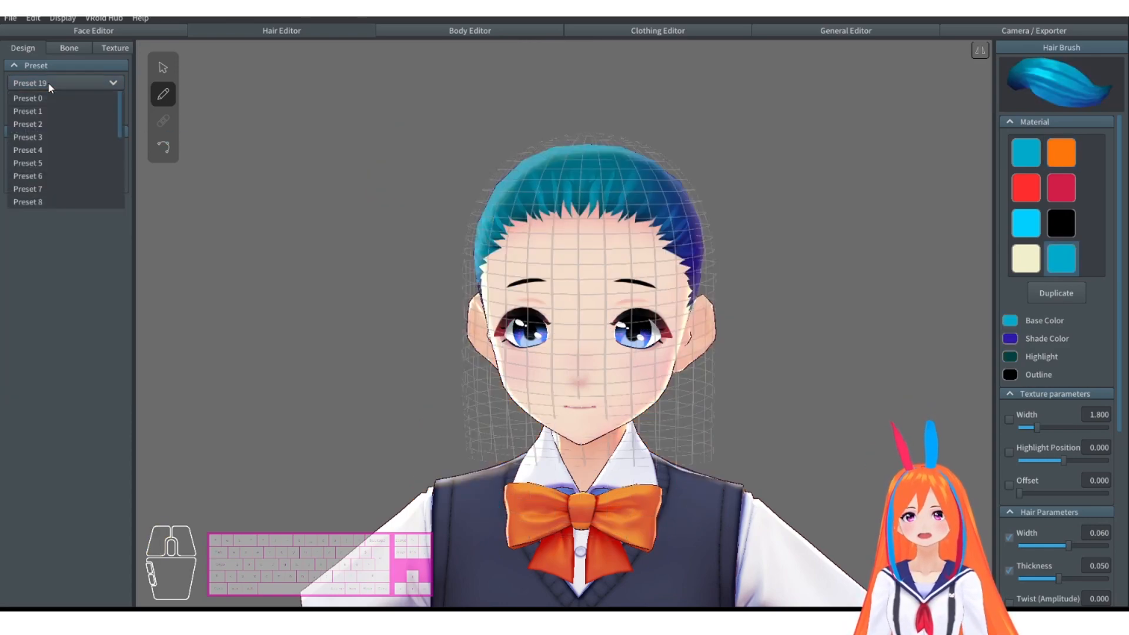
left_click(84, 88)
left_click(84, 90)
scroll(76, 164, "down", 5)
left_click(67, 202)
left_click(65, 98)
mouse_move(388, 185)
right_mouse_down()
mouse_move(456, 176)
mouse_move(391, 171)
mouse_move(409, 179)
right_mouse_up()
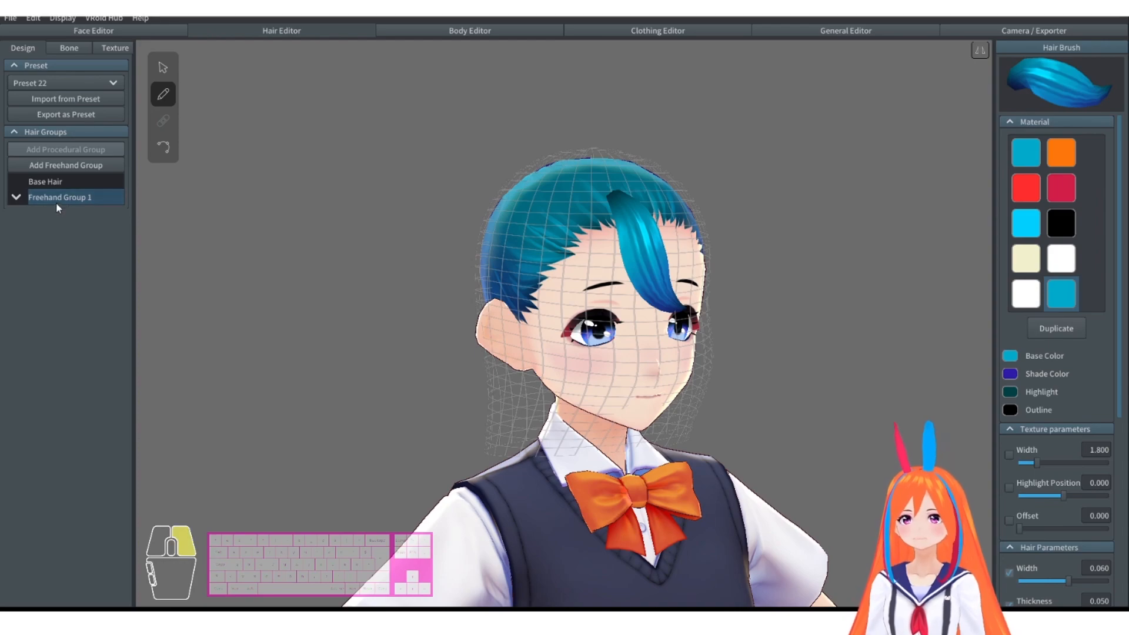
Delete the imported Freehand Group 1, keeping only the base hair.
right_click(78, 198)
left_click(99, 266)
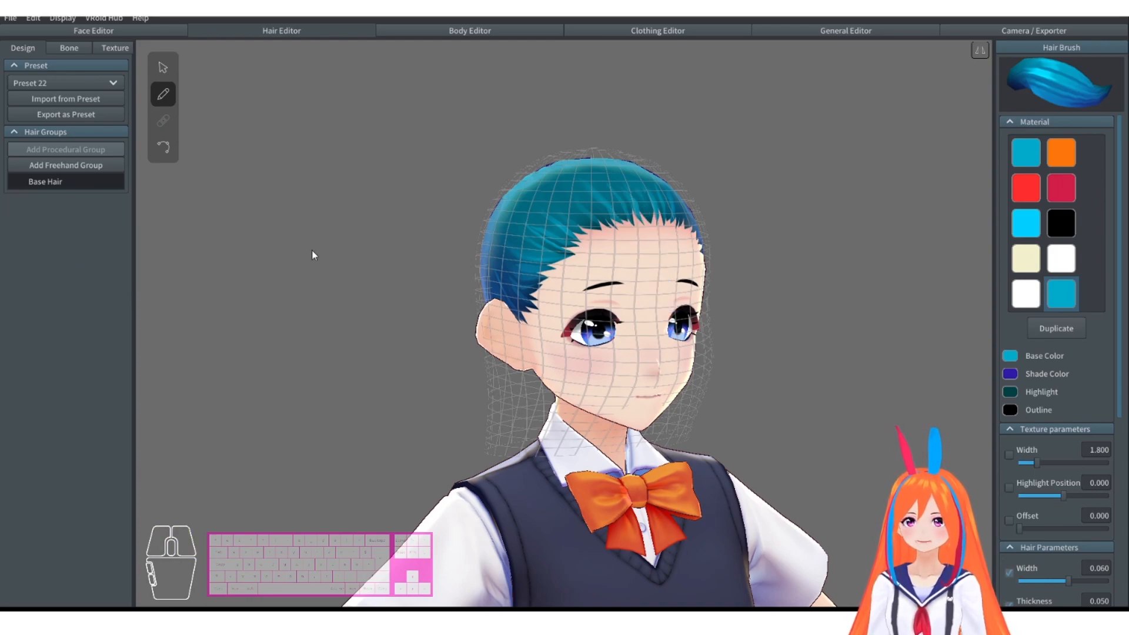
scroll(435, 256, "up", 3)
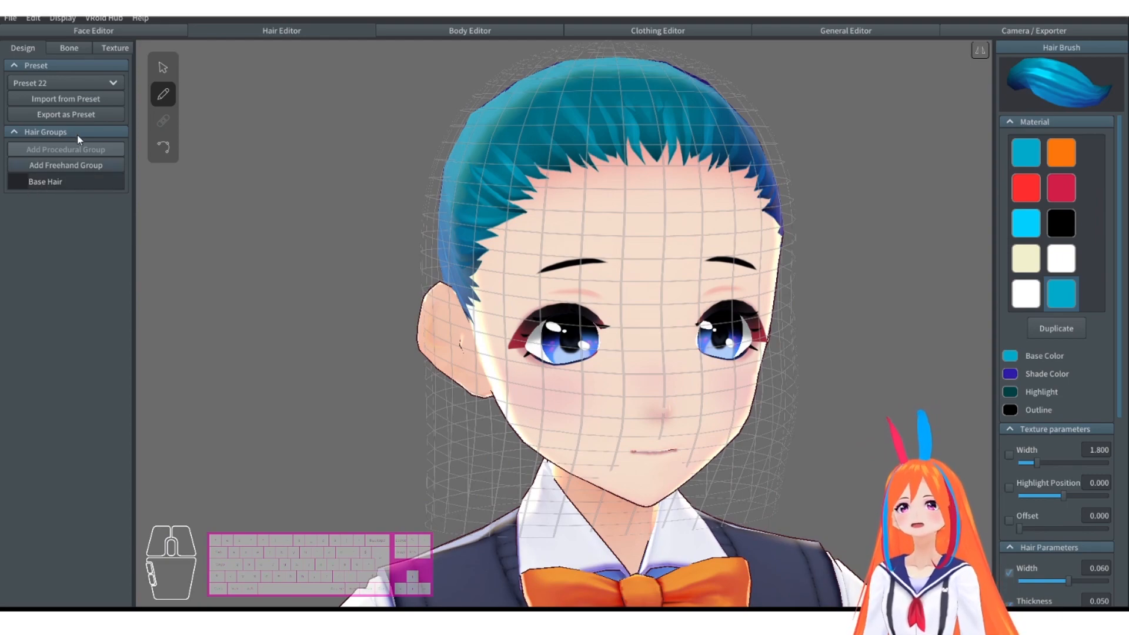
Toggle the base hair's visibility off and on to compare the scalp from the front and side.
left_click(73, 182)
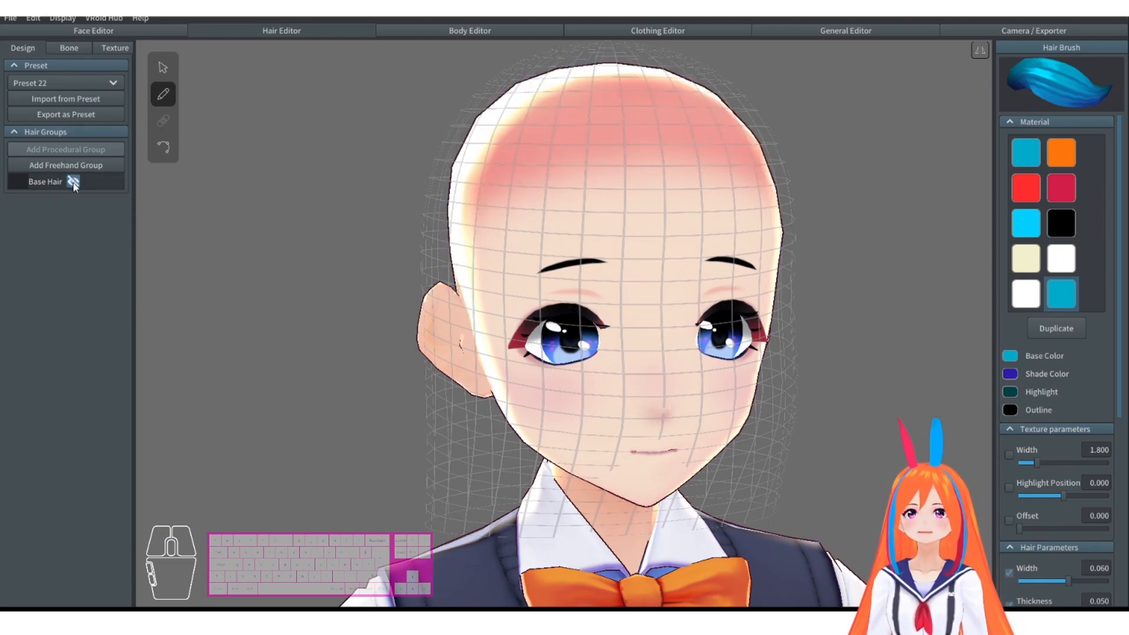
left_click(73, 182)
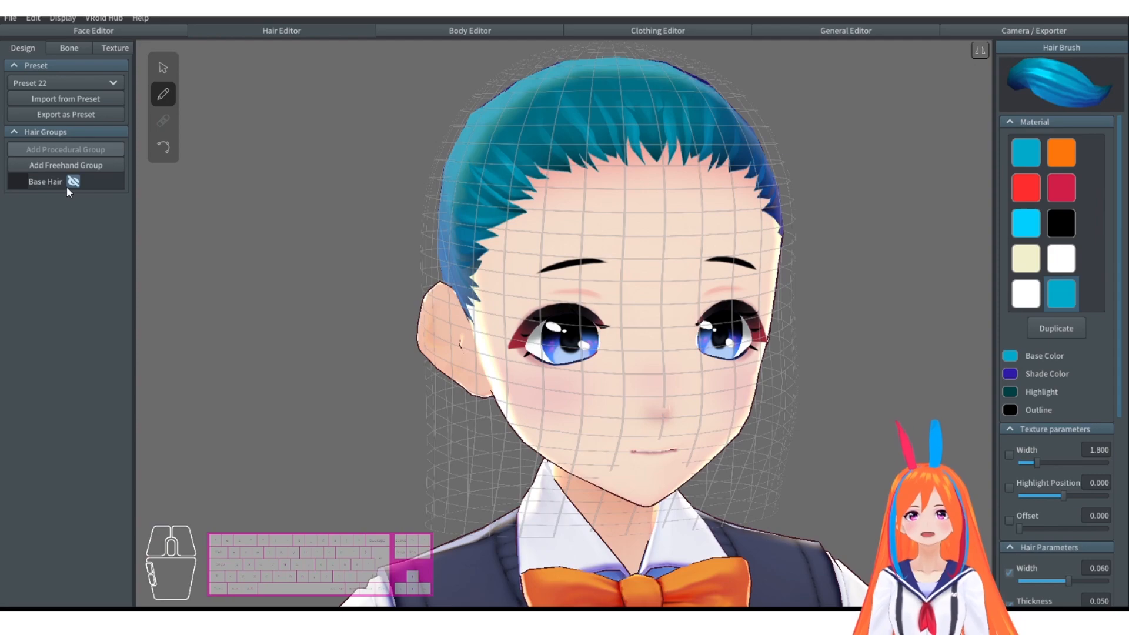
right_click_drag(200, 205, 346, 203)
left_click(73, 183)
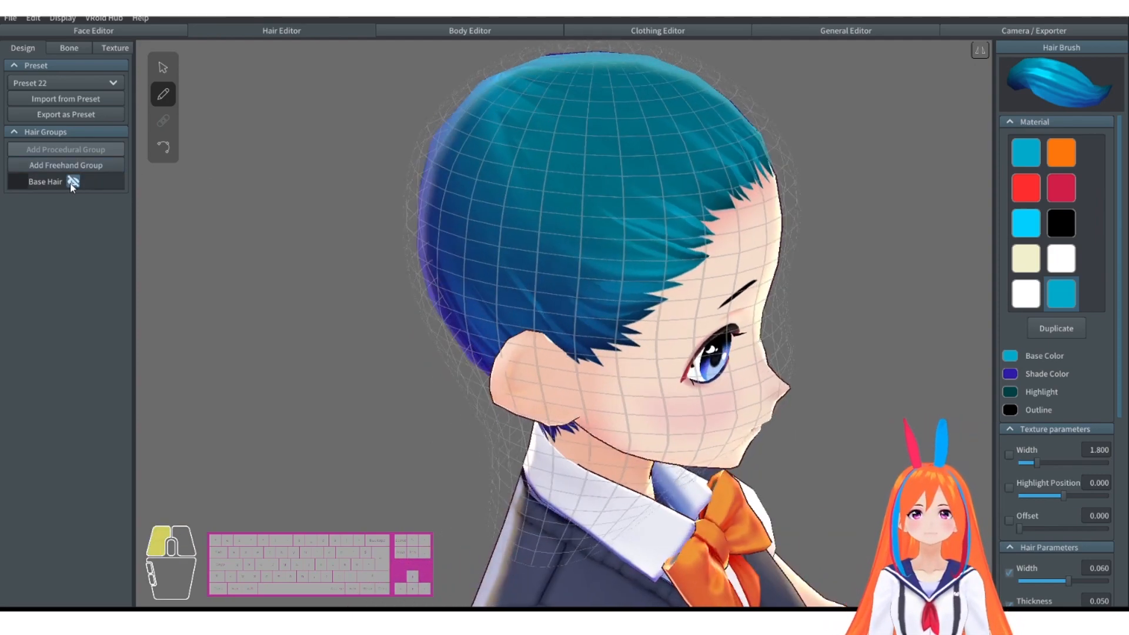
right_click_drag(294, 252, 316, 293)
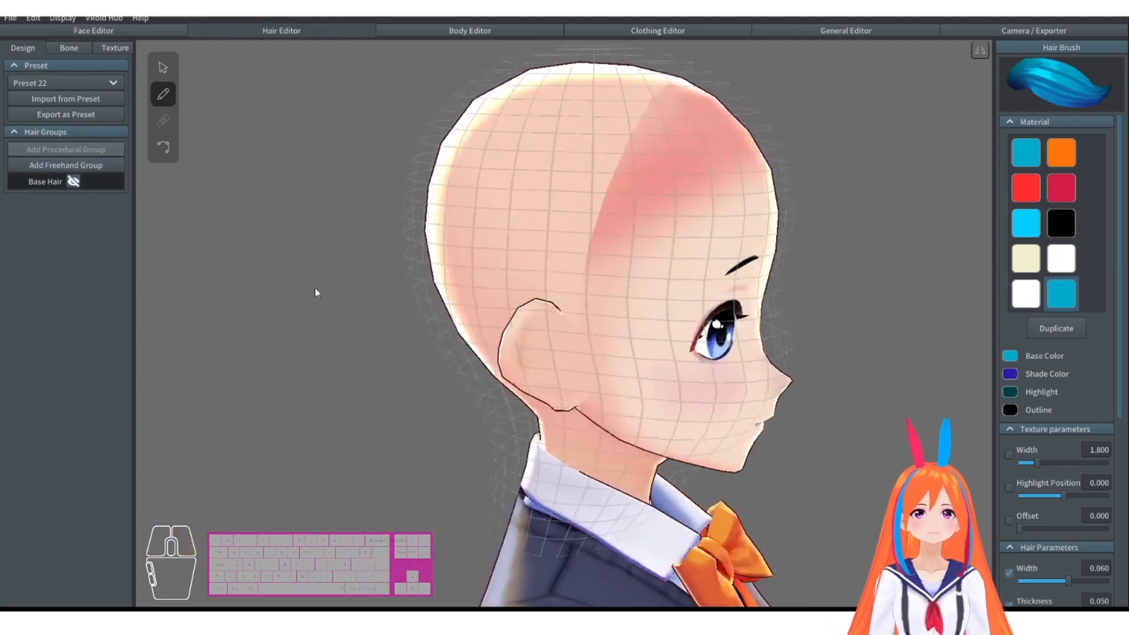
left_click(73, 181)
right_click_drag(391, 169, 129, 179)
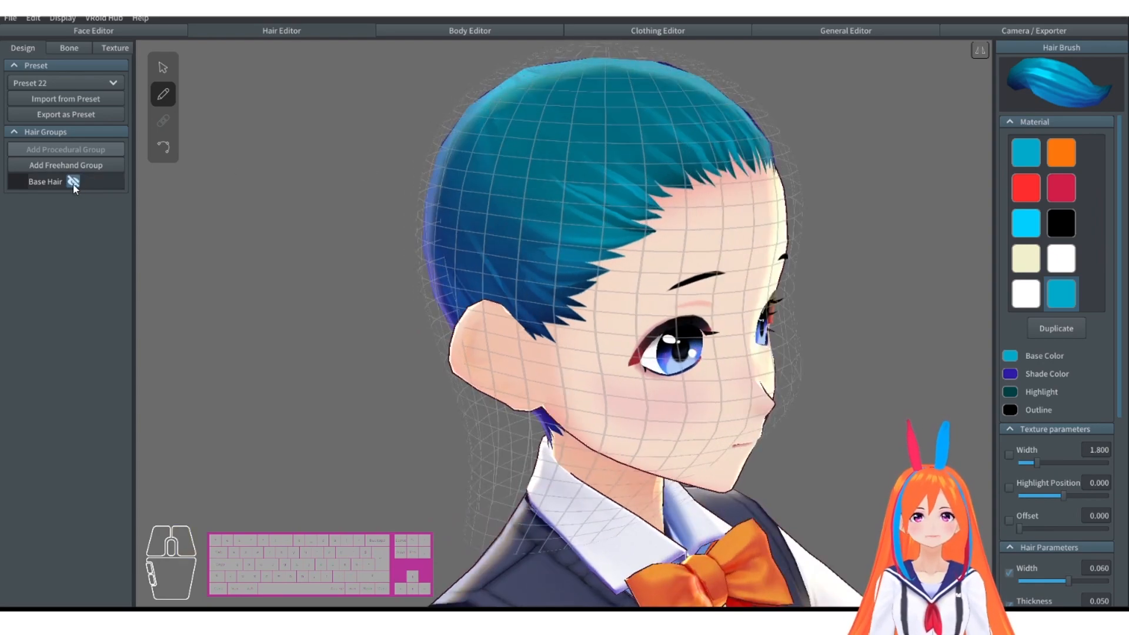
left_click(73, 182)
left_click(73, 182)
left_click(73, 182)
left_click(72, 182)
right_click_drag(452, 269, 308, 224)
mouse_move(69, 190)
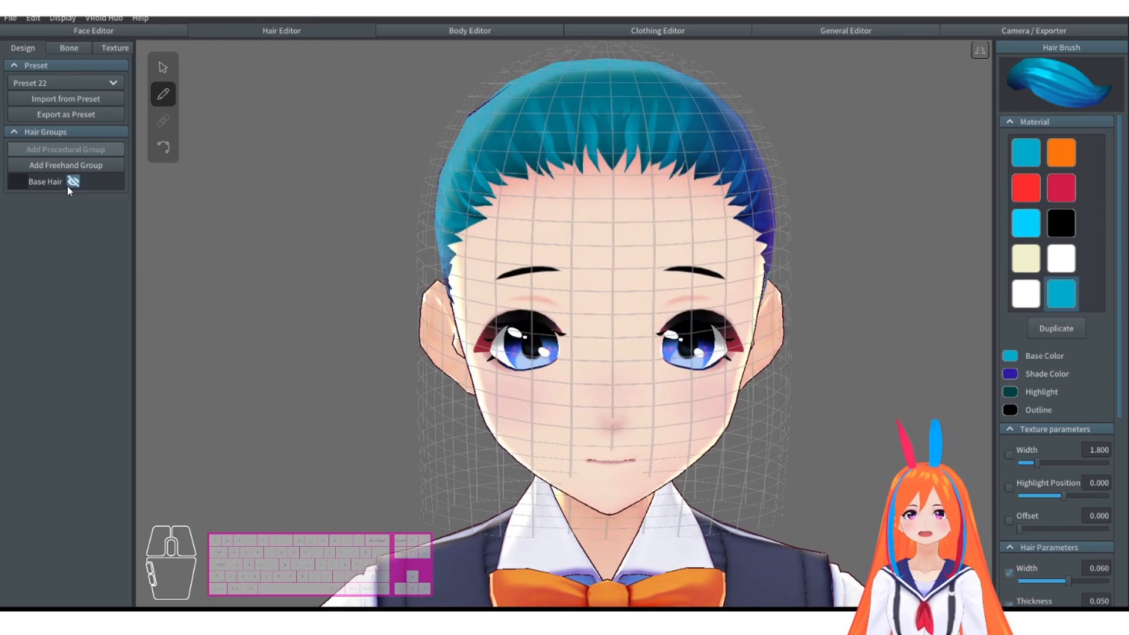
Select the base hair and examine its outline and material settings from several angles.
left_click(164, 68)
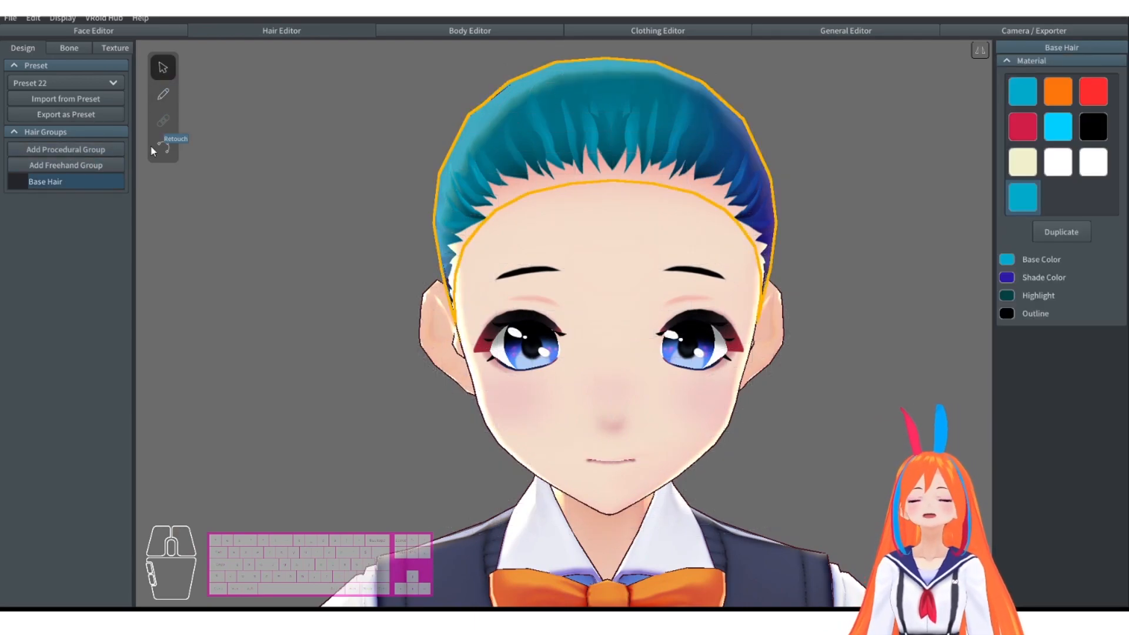
mouse_move(48, 187)
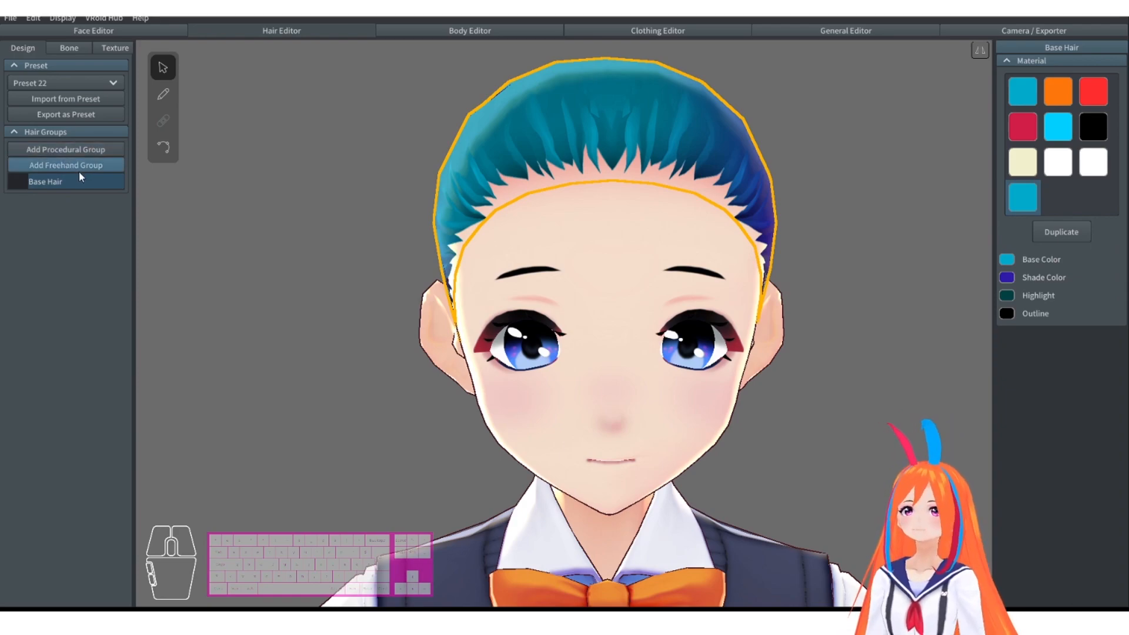
right_click_drag(253, 189, 325, 195)
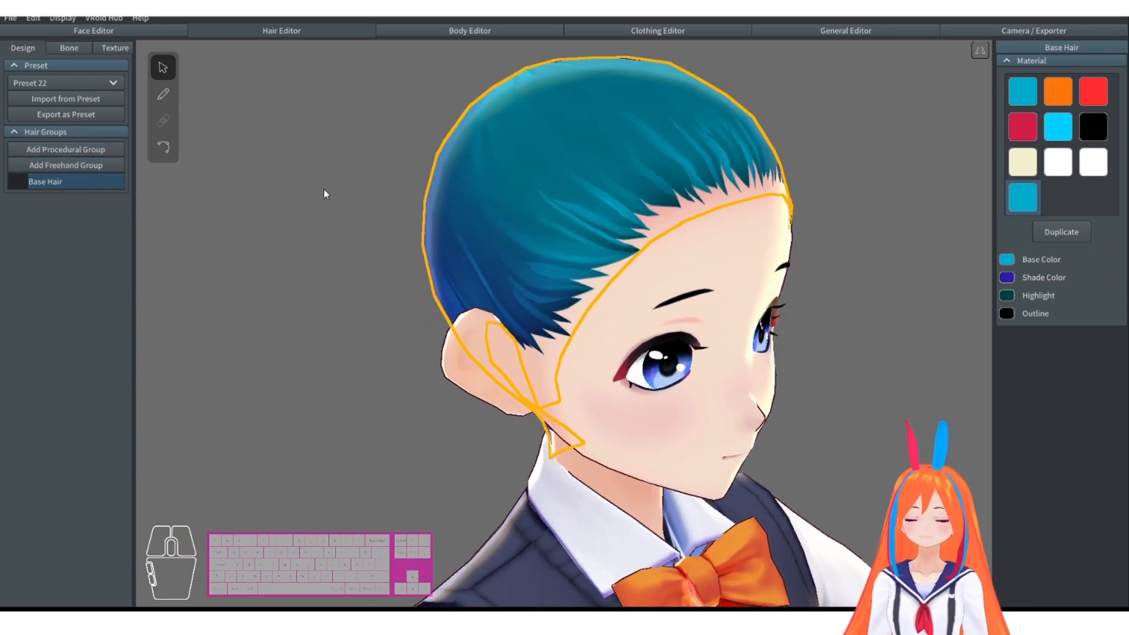
scroll(325, 193, "down", 2)
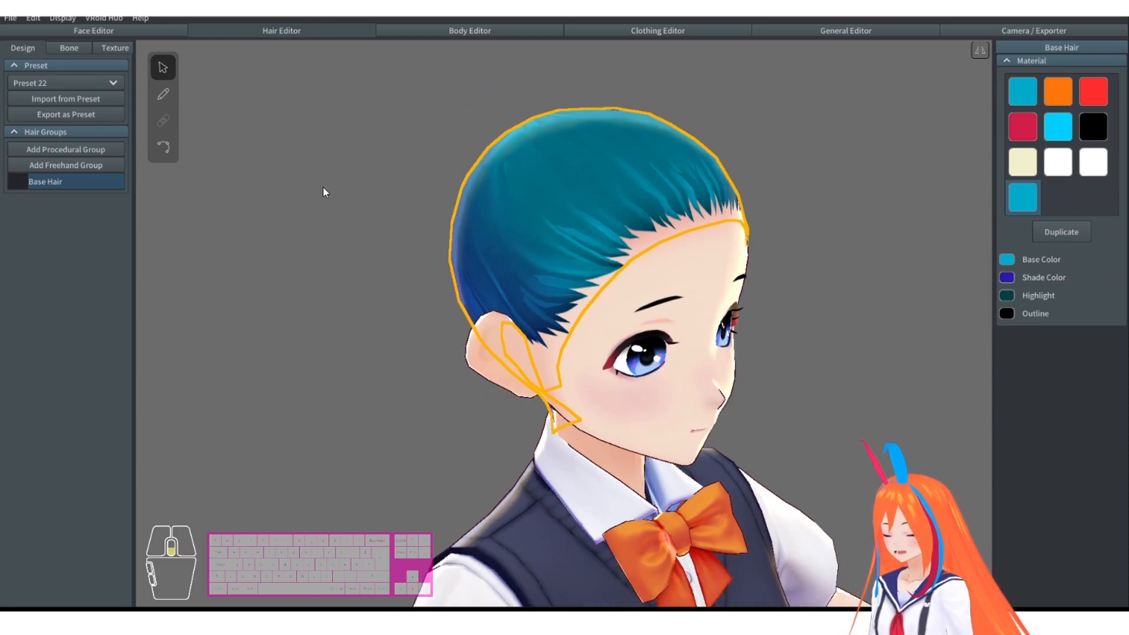
right_click_drag(319, 197, 217, 166)
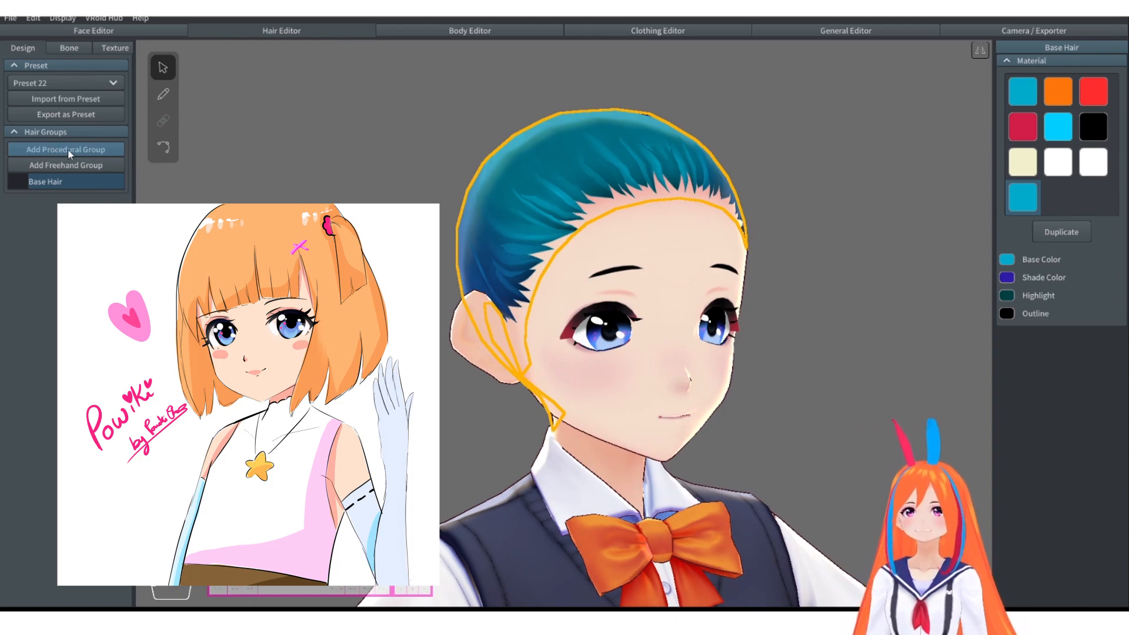
Add a procedural hair group and check its strands and guide mesh from the front and side.
right_click_drag(381, 192, 303, 175)
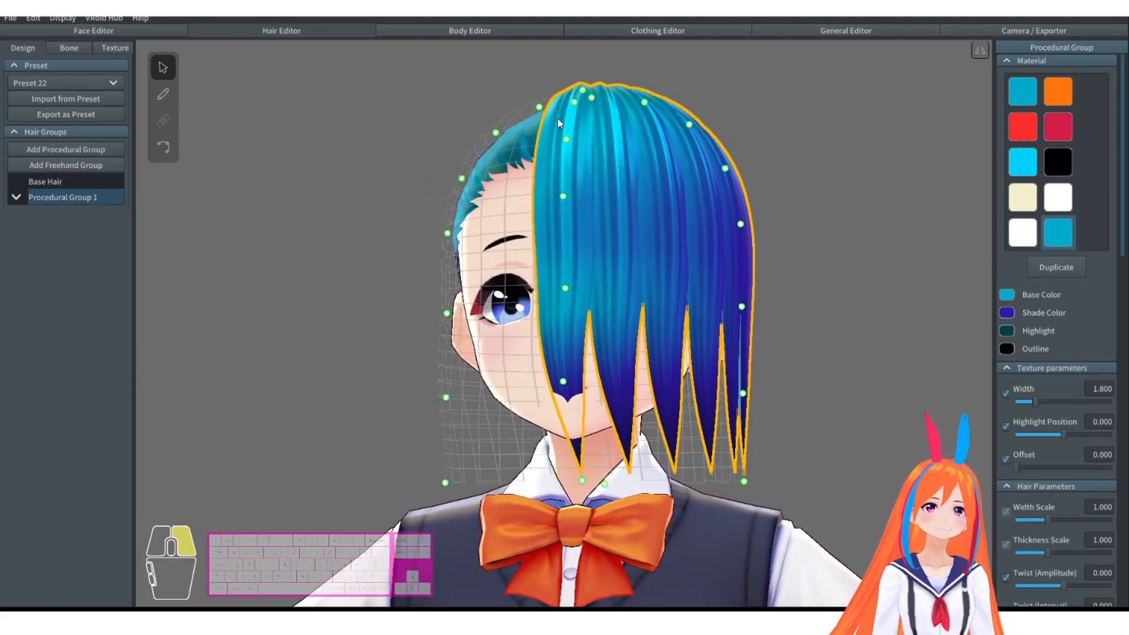
right_click_drag(559, 125, 562, 185)
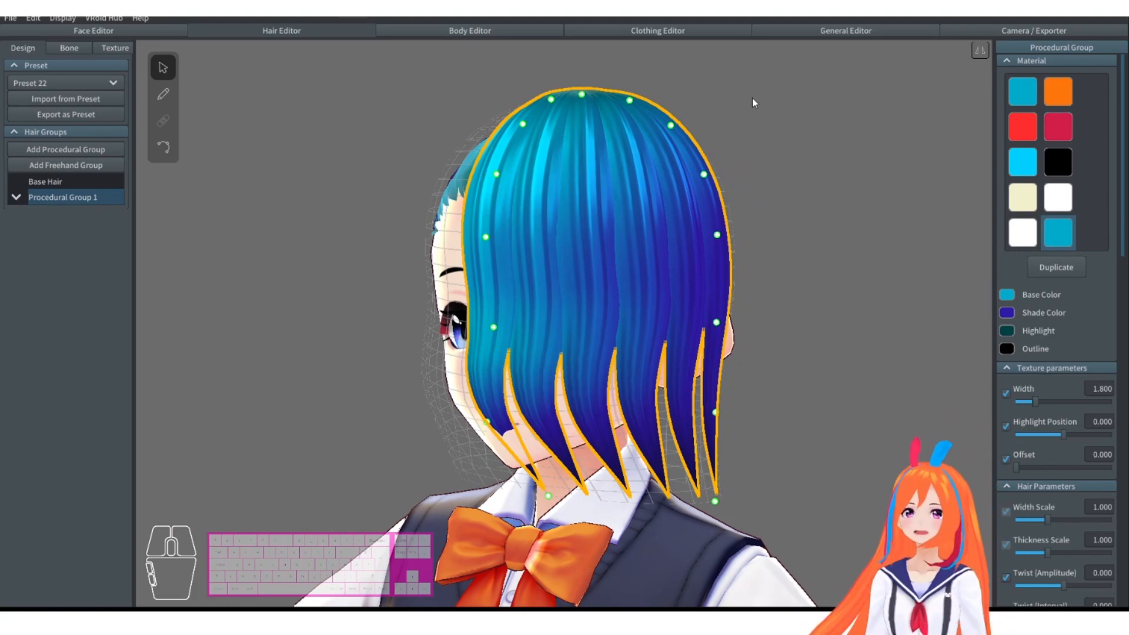
right_click_drag(752, 179, 612, 355)
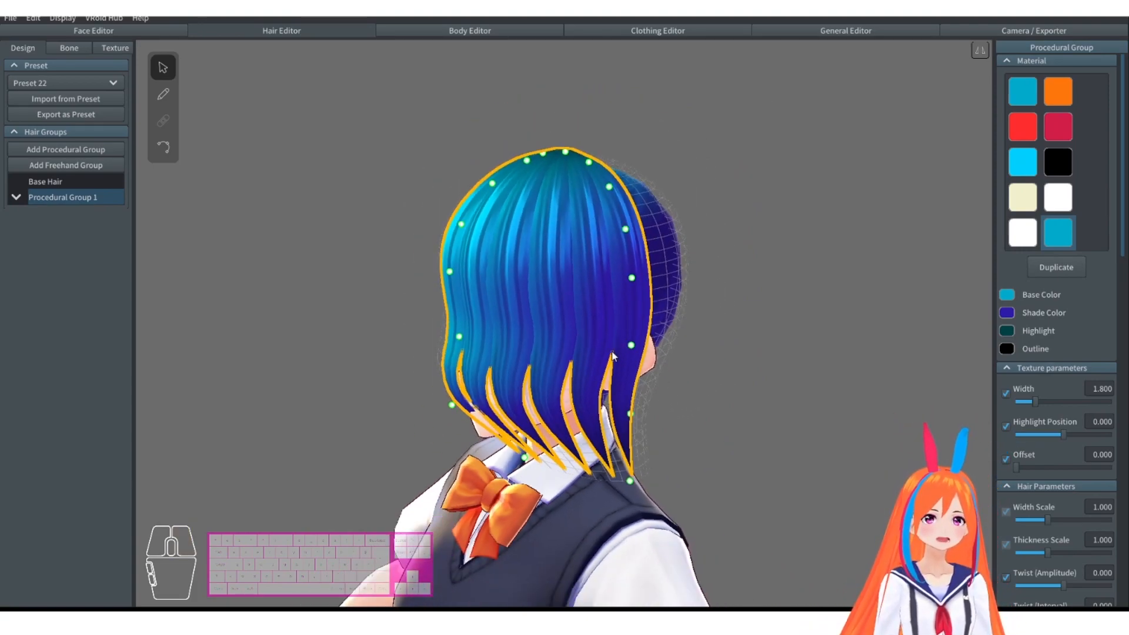
Reshape the procedural group's guide mesh by pulling its lower control points outward so the hair tips flare.
left_click_drag(528, 463, 642, 486)
left_click_drag(631, 412, 642, 413)
right_click_drag(669, 330, 574, 347)
left_click_drag(525, 336, 518, 334)
right_click_drag(539, 328, 565, 325)
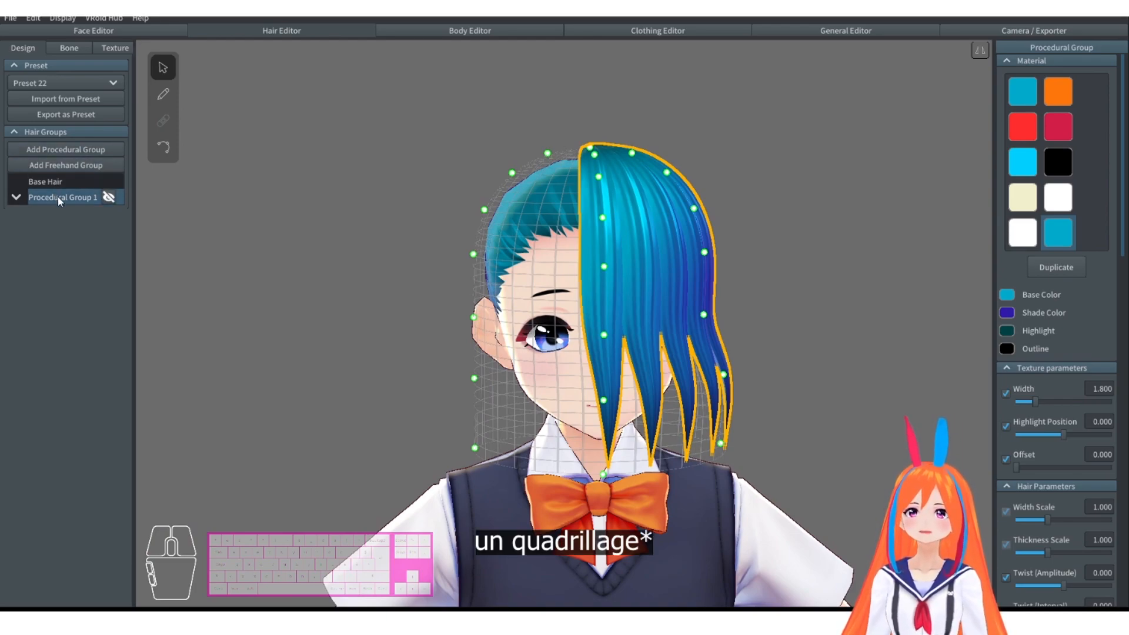
Pull the guide mesh's lower control points inward around the head, adjusting them from the back, sides and front.
right_click_drag(615, 360, 746, 342)
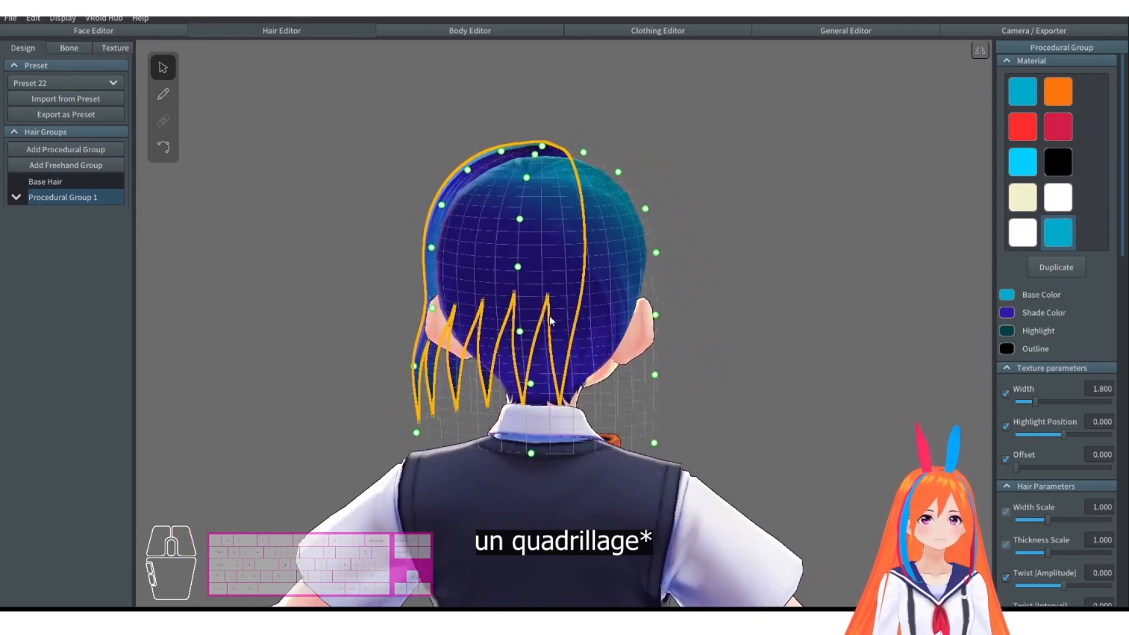
left_click_drag(415, 366, 425, 379)
left_click_drag(417, 433, 453, 444)
right_click_drag(454, 373, 460, 359)
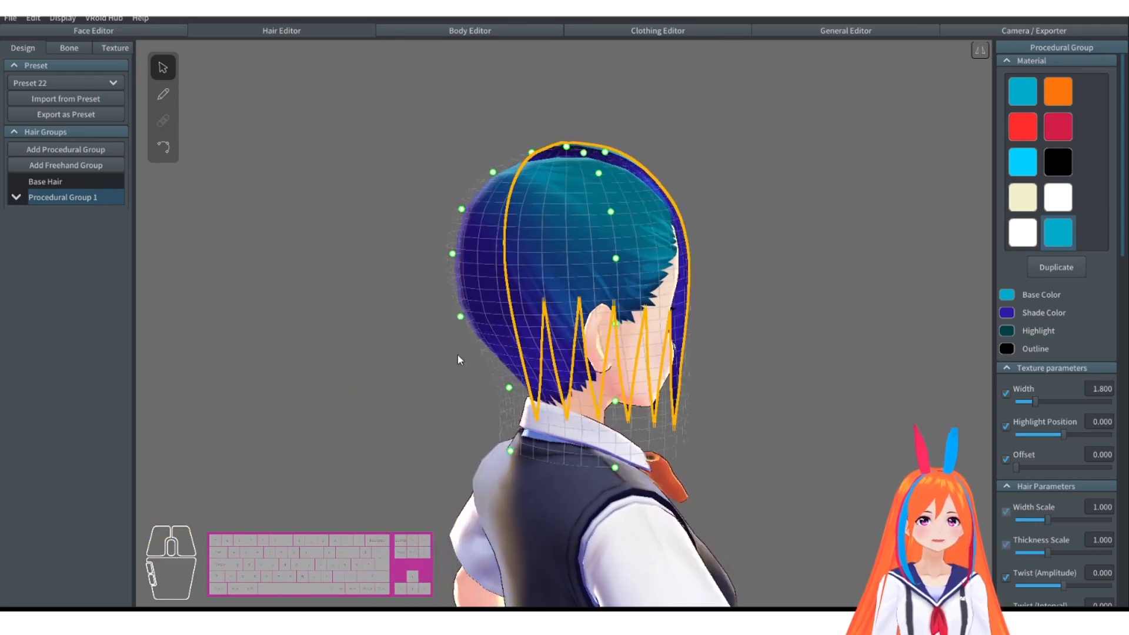
mouse_move(461, 318)
left_mouse_down()
mouse_move(328, 345)
mouse_move(459, 321)
left_mouse_up()
right_click_drag(721, 216, 745, 218)
mouse_move(653, 441)
left_mouse_down()
mouse_move(806, 428)
mouse_move(629, 452)
mouse_move(805, 434)
mouse_move(640, 444)
left_mouse_up()
right_click_drag(748, 398, 650, 400)
right_click_drag(707, 431, 735, 447)
left_click_drag(698, 458, 670, 459)
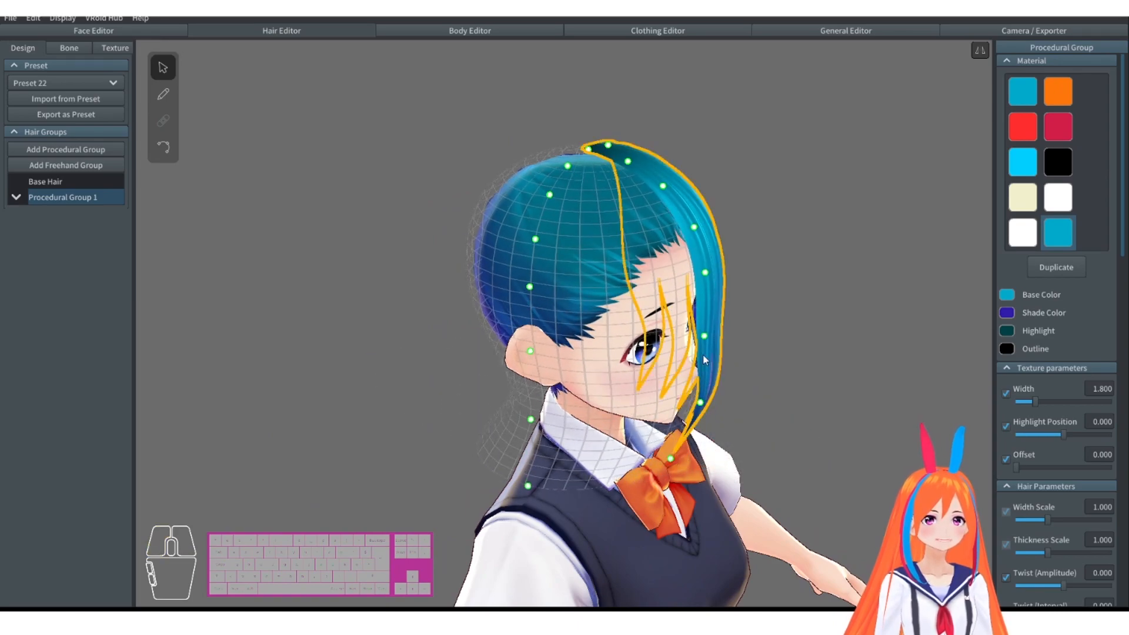
right_click_drag(707, 337, 889, 339)
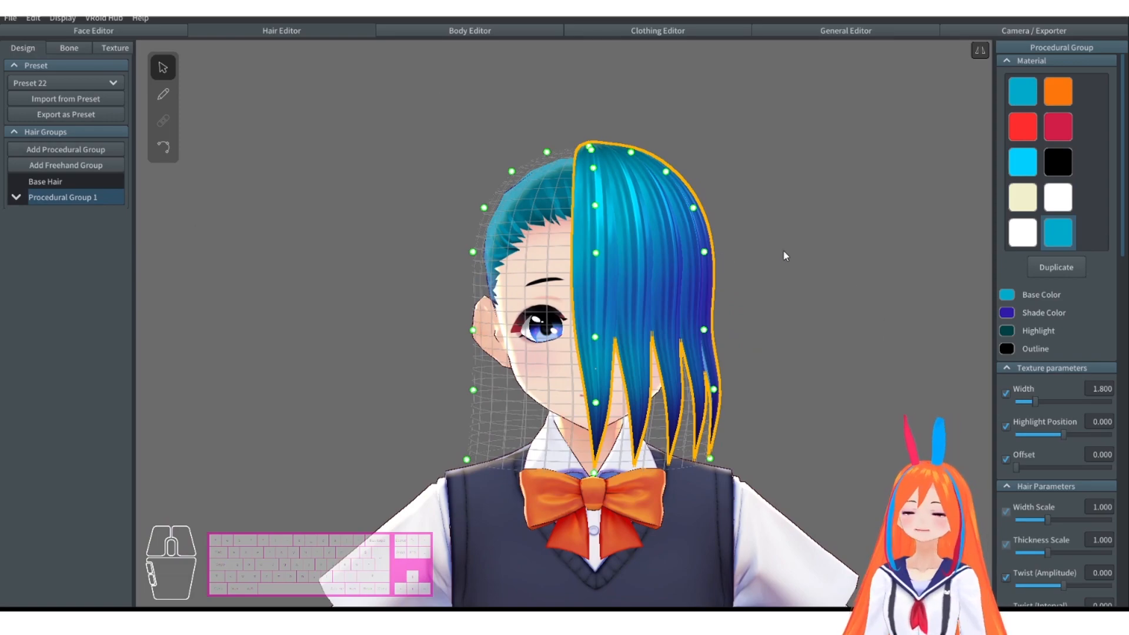
Examine the procedural group's texture, hair, guide and procedural parameters and its selected material.
scroll(1011, 320, "down", 12)
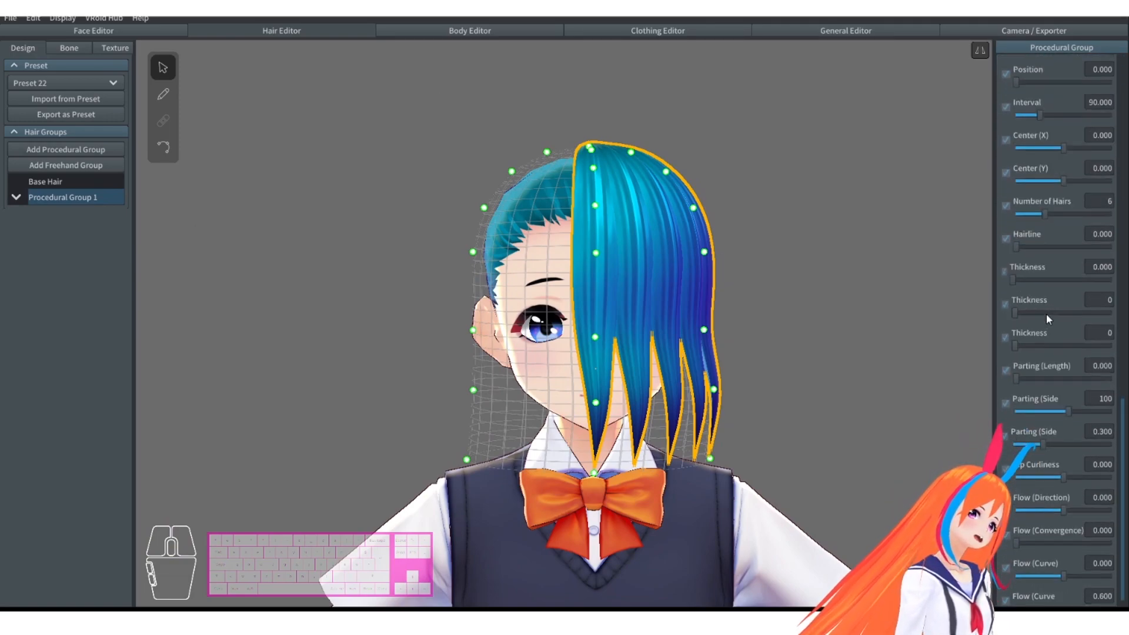
scroll(1046, 334, "up", 10)
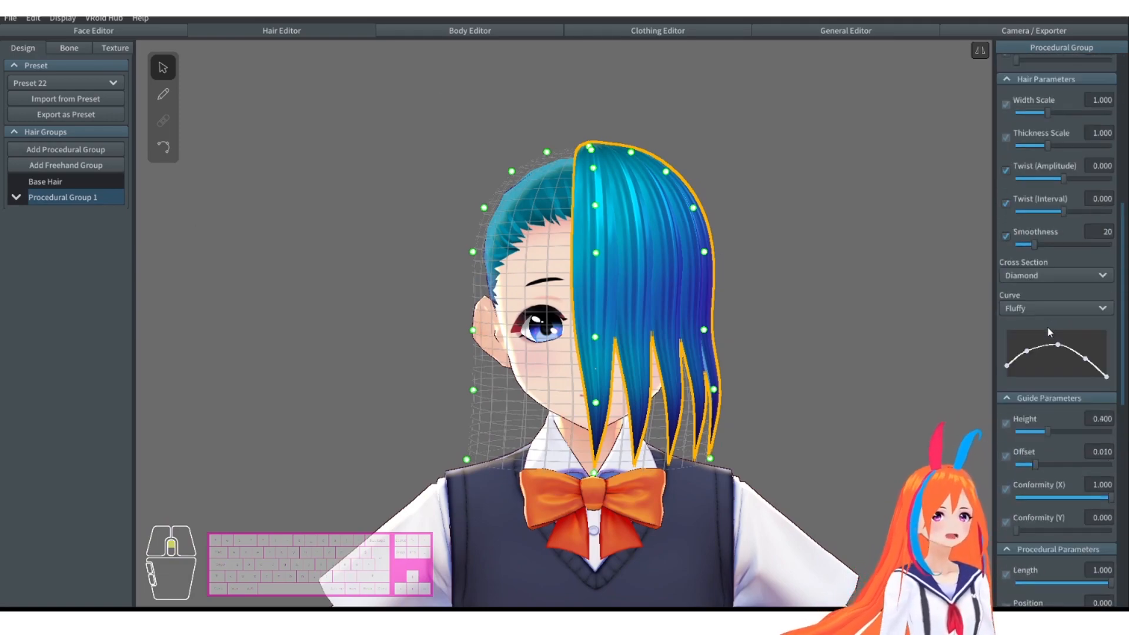
scroll(1049, 333, "up", 2)
scroll(1059, 265, "down", 3)
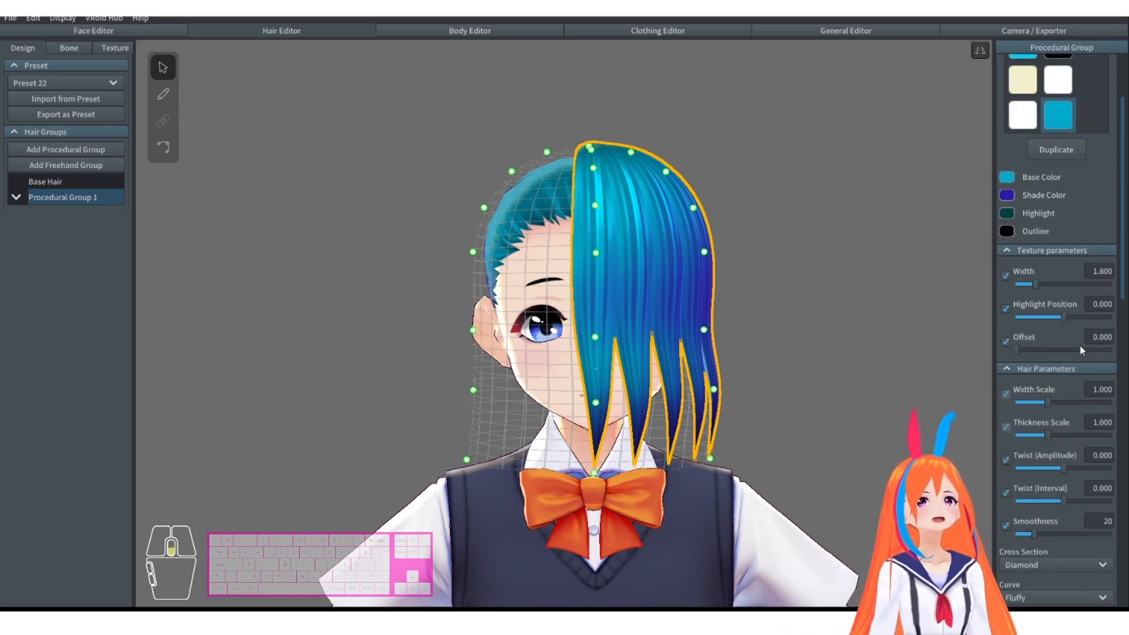
scroll(1079, 334, "up", 2)
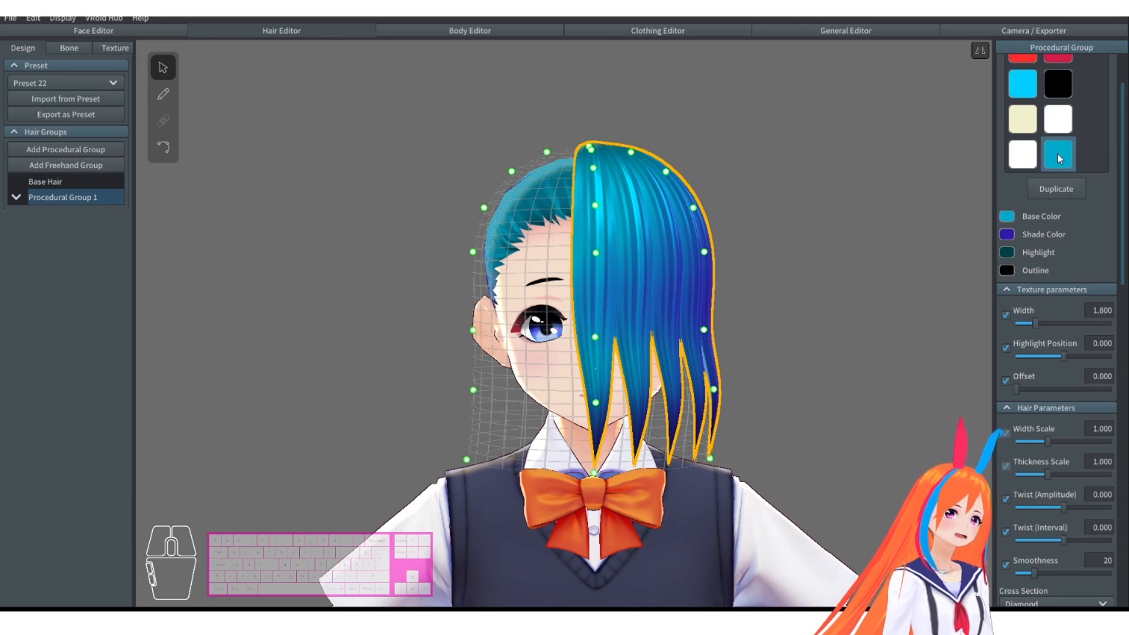
scroll(1078, 196, "up", 2)
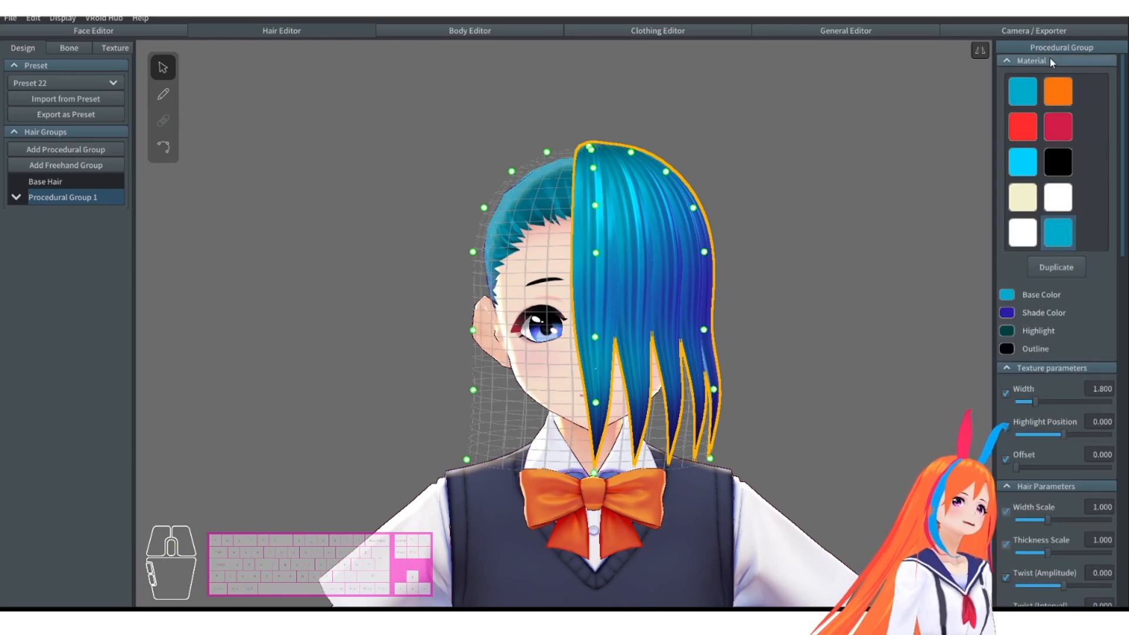
scroll(748, 301, "up", 1)
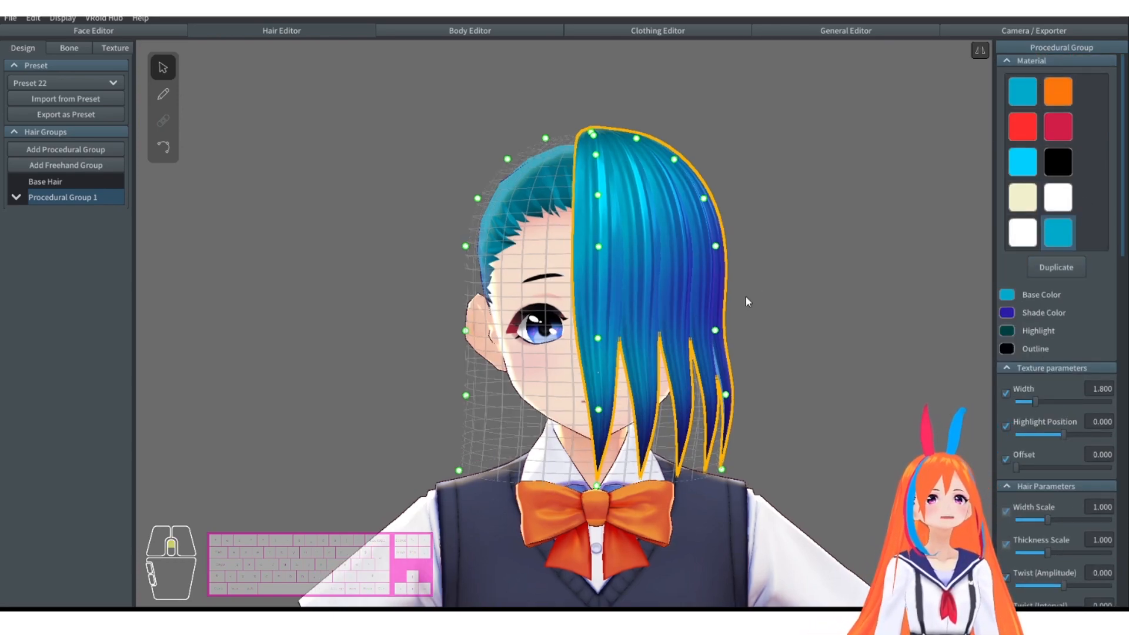
scroll(748, 301, "up", 1)
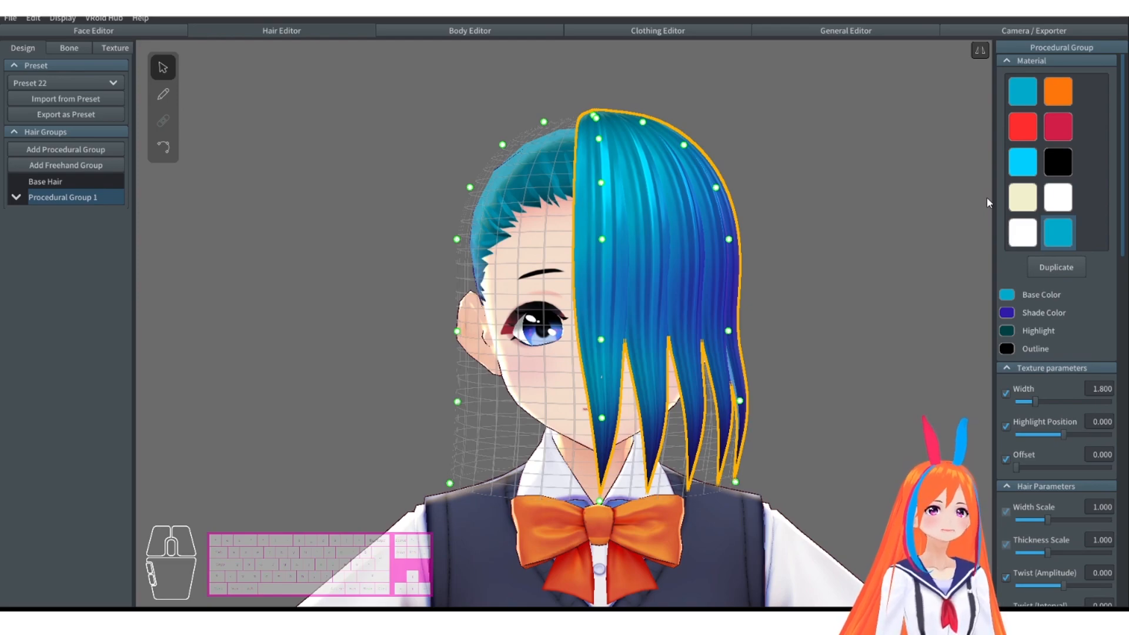
Set the selected hair material's base color and shade color to white.
left_click(1007, 295)
left_click(873, 320)
left_click(1013, 316)
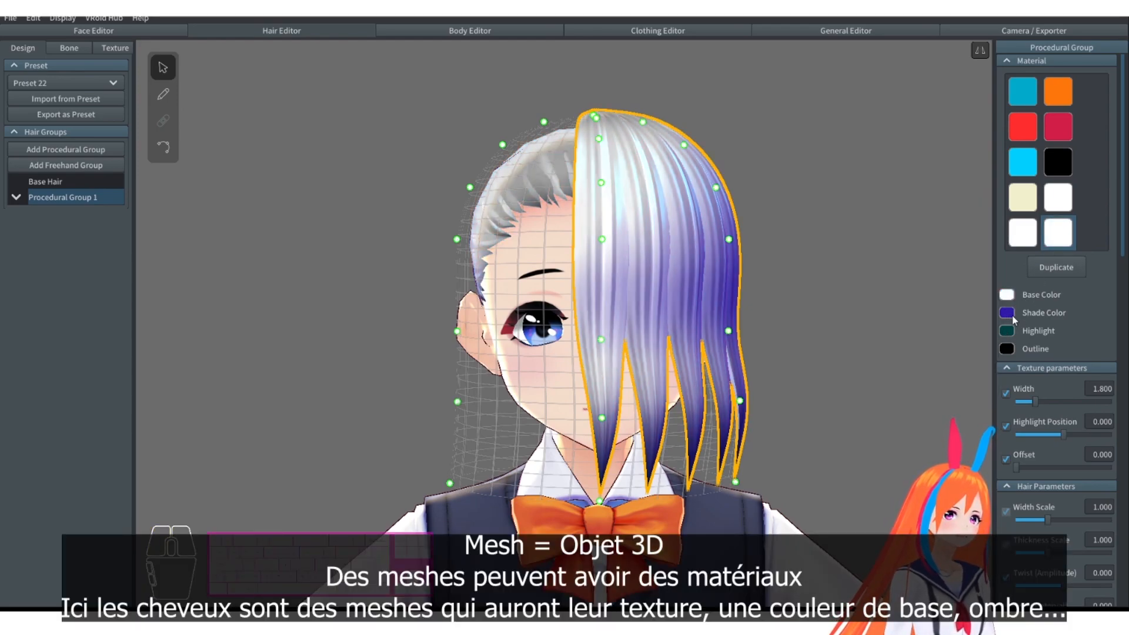
left_click(1008, 313)
left_click_drag(949, 279, 839, 237)
left_click(1011, 333)
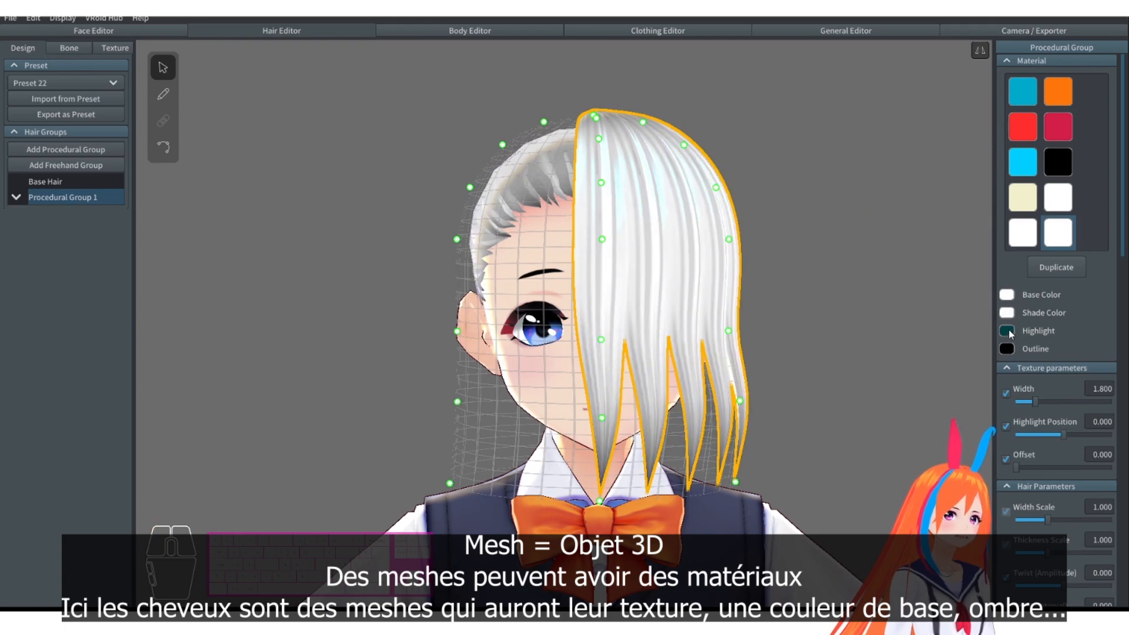
Recolor the hair material with a yellow-green base, a darker yellow-green shade and a bright cyan highlight.
left_click(1009, 295)
left_click_drag(917, 334, 947, 333)
left_click(1010, 313)
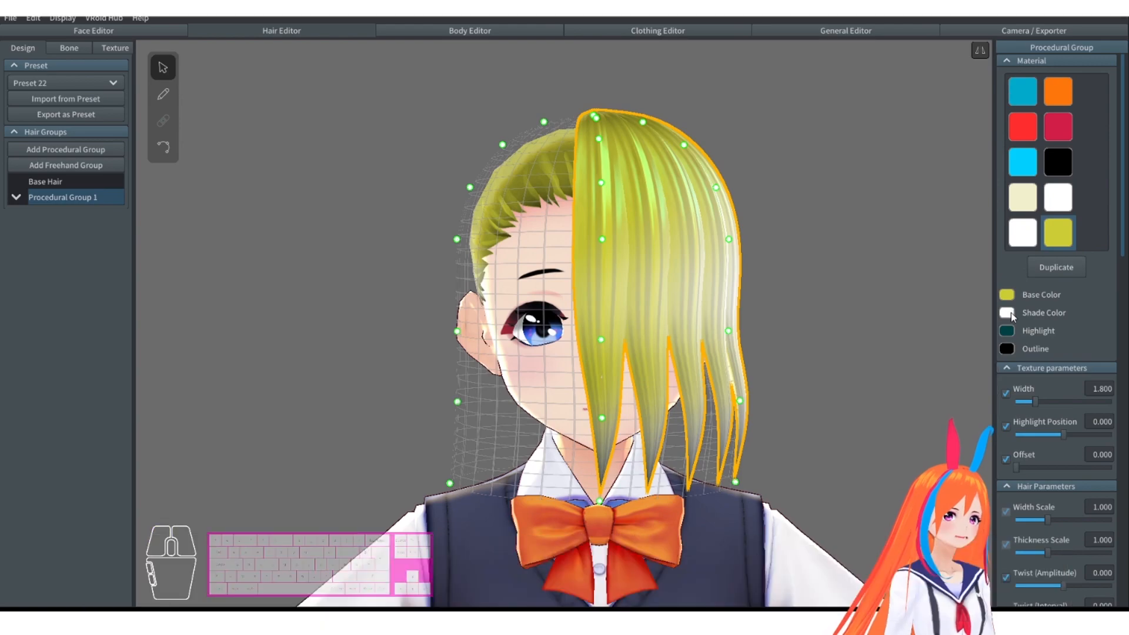
left_click(1011, 312)
left_click_drag(882, 242, 988, 257)
left_click(1007, 331)
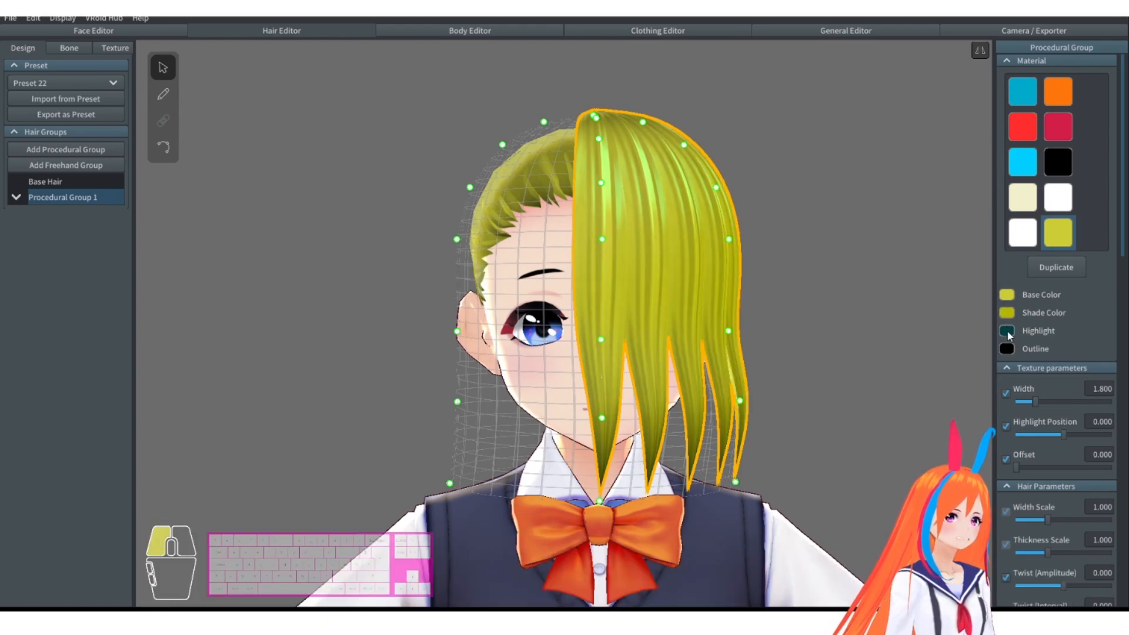
left_click(1007, 331)
left_click_drag(924, 281, 980, 267)
left_click(1008, 349)
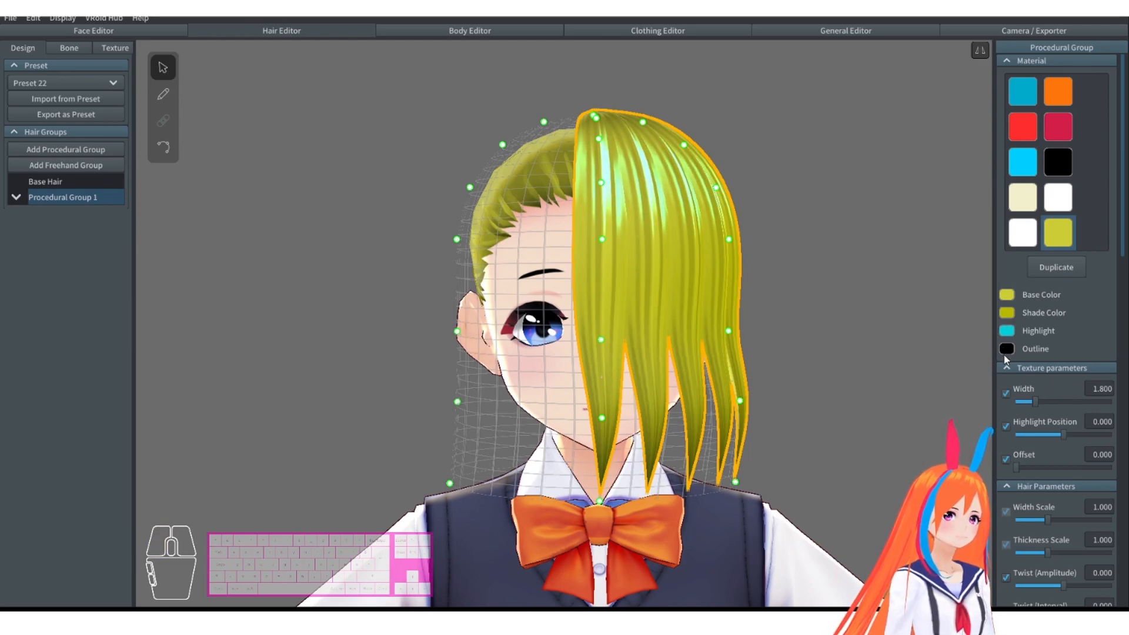
Check the material's outline color, then set the hair outline width to 0.08 in the general outline settings.
left_click(1008, 350)
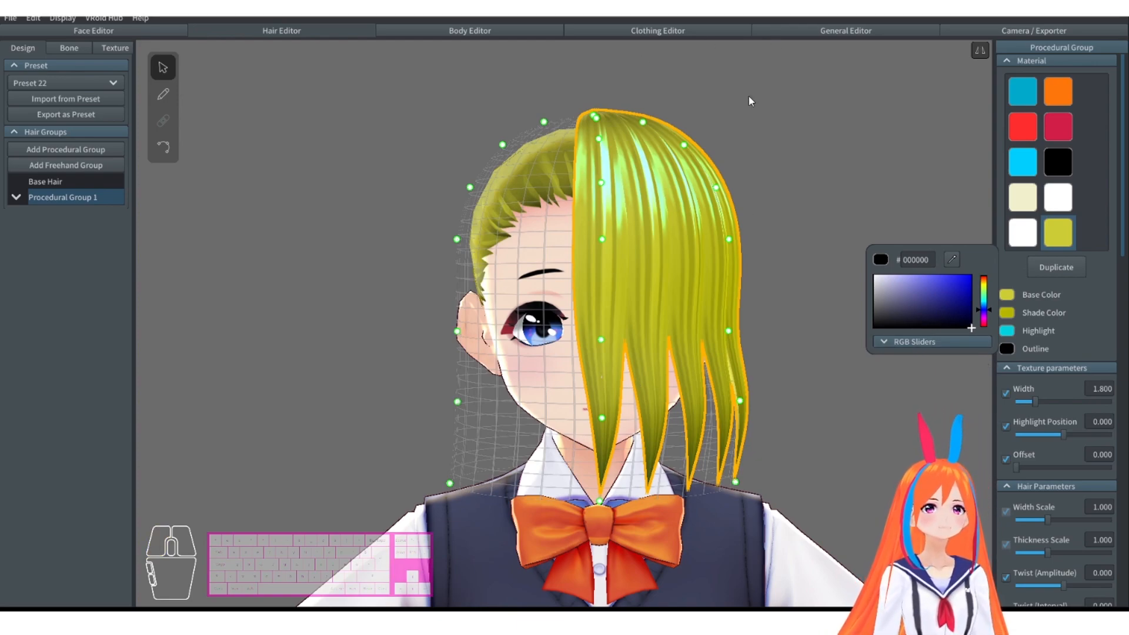
left_click(1016, 352)
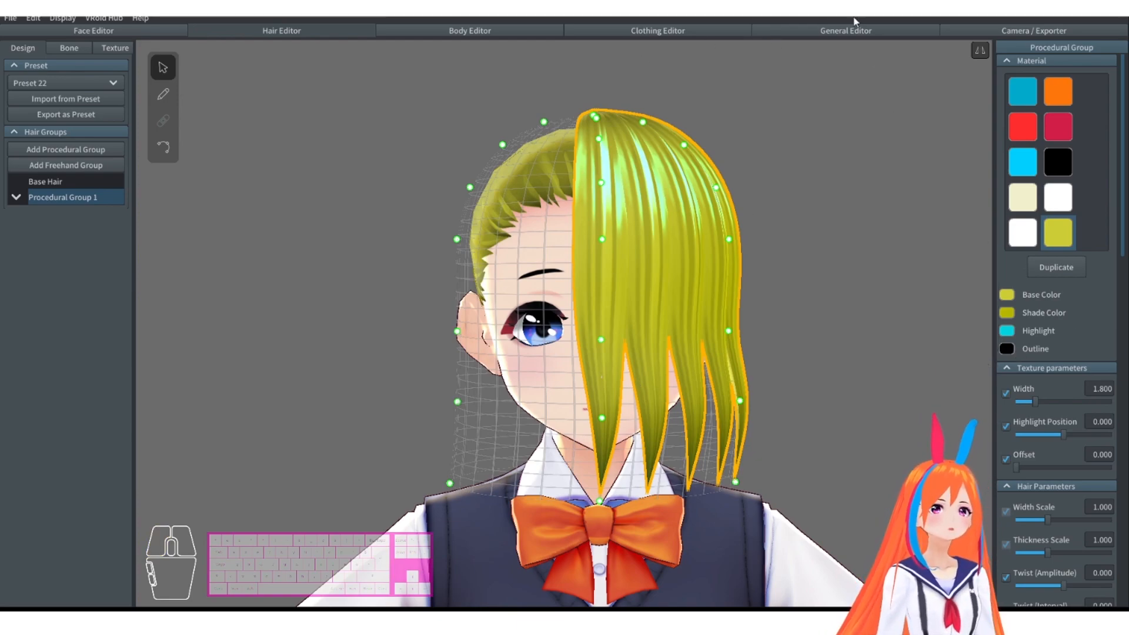
left_click(842, 33)
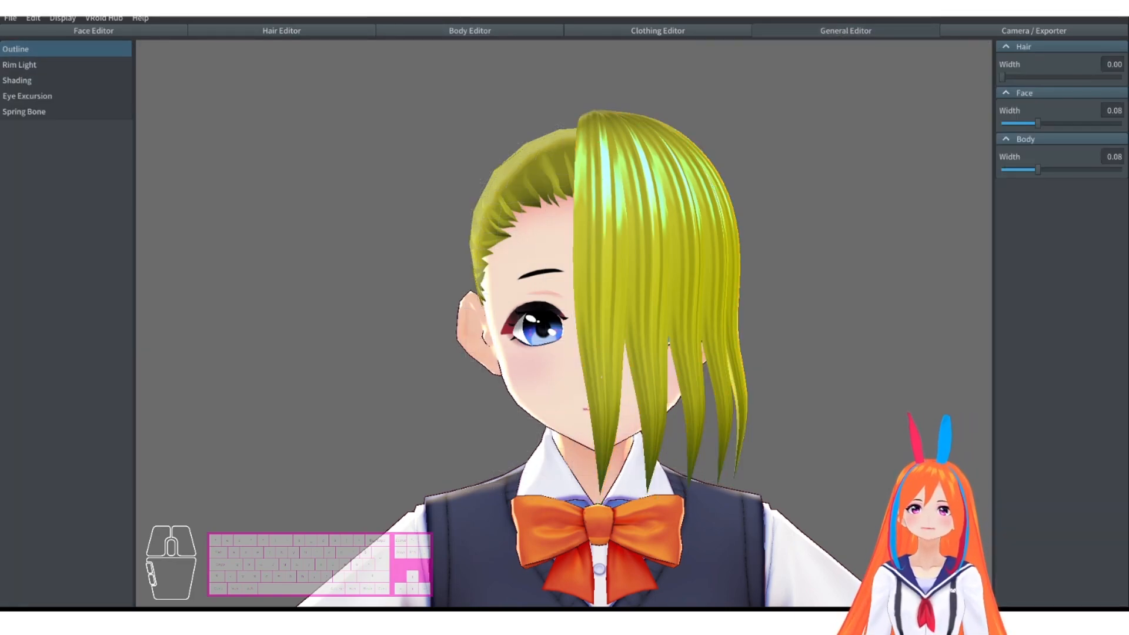
left_click_drag(1002, 77, 1043, 82)
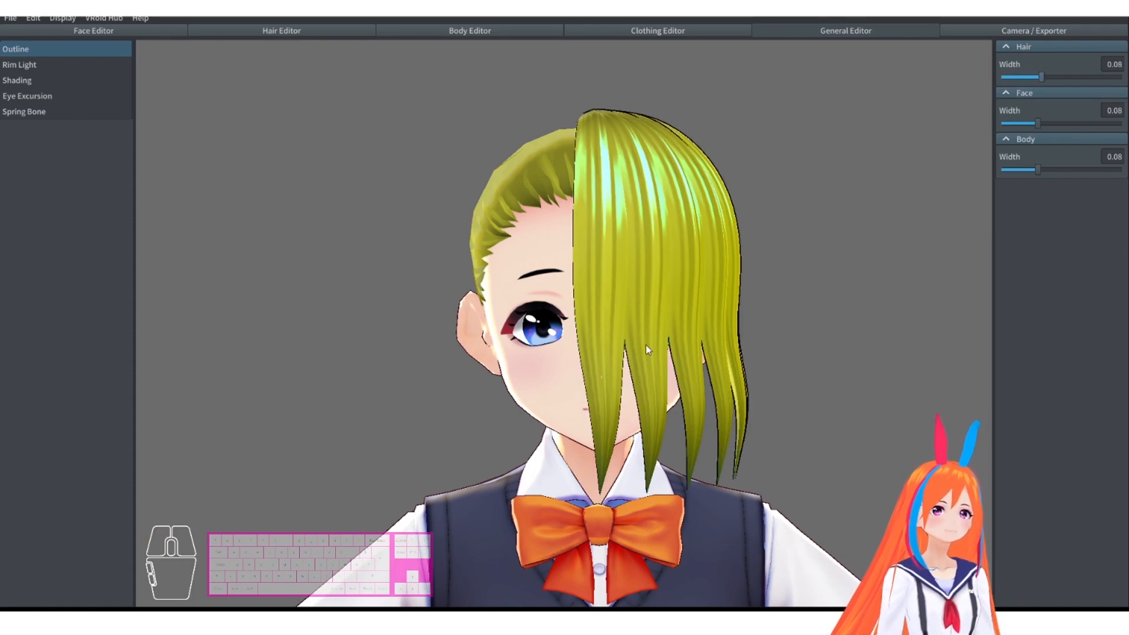
Back in the hair editor, set the material's base and shade colors to FFFFFF and its highlight to 000000.
left_click(345, 30)
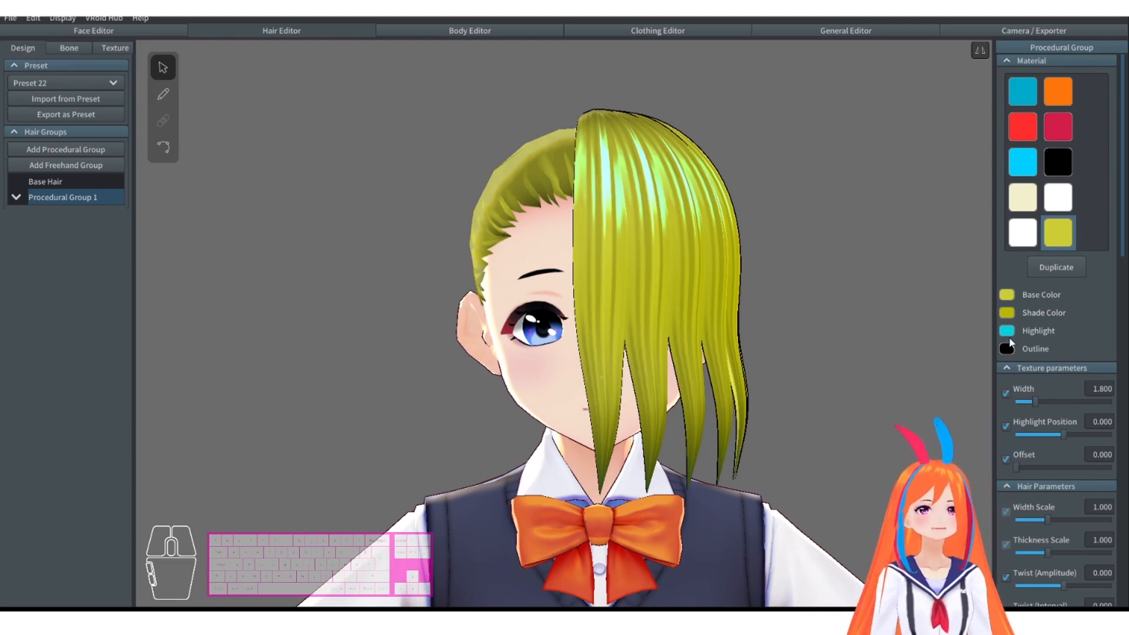
left_click(1006, 294)
left_click(873, 320)
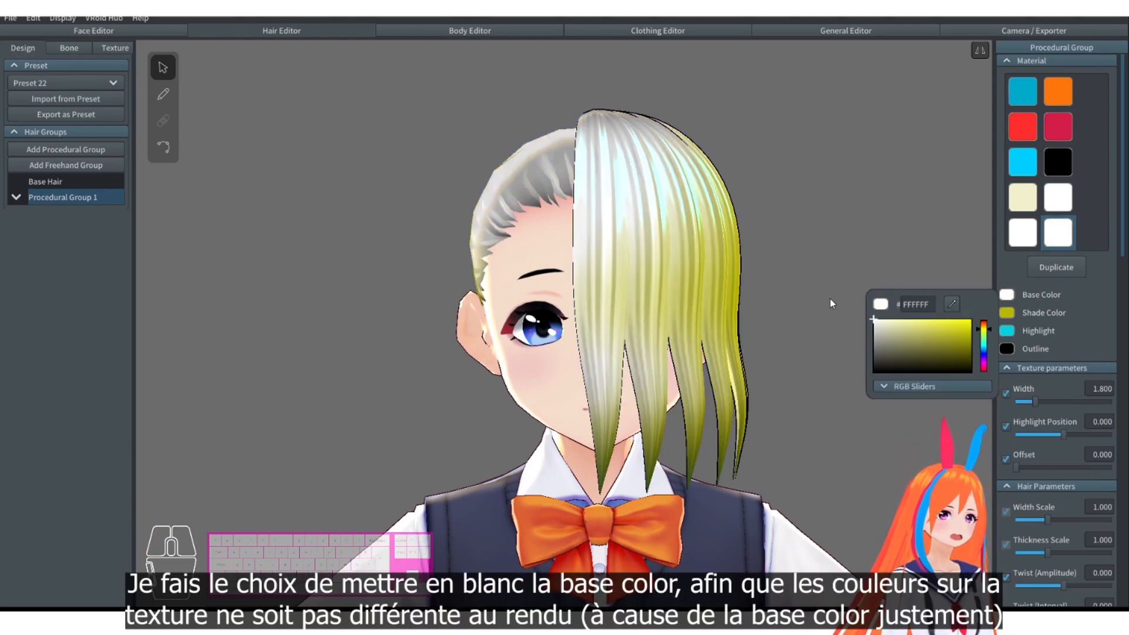
left_click(1016, 320)
left_click(1011, 313)
left_click(874, 238)
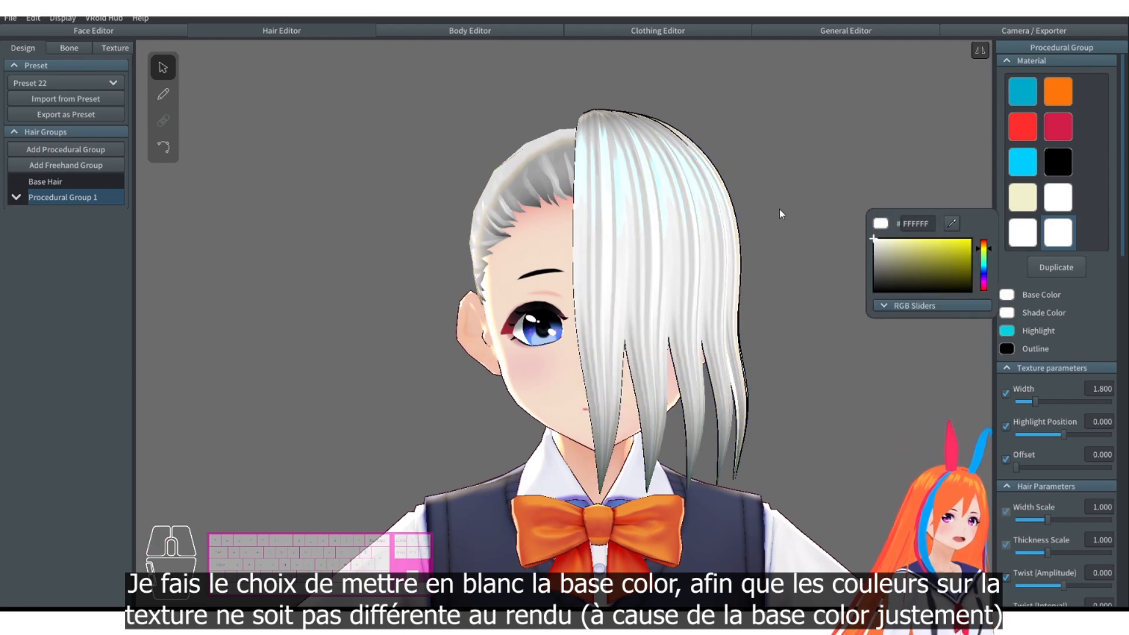
left_click(1015, 330)
left_click(873, 310)
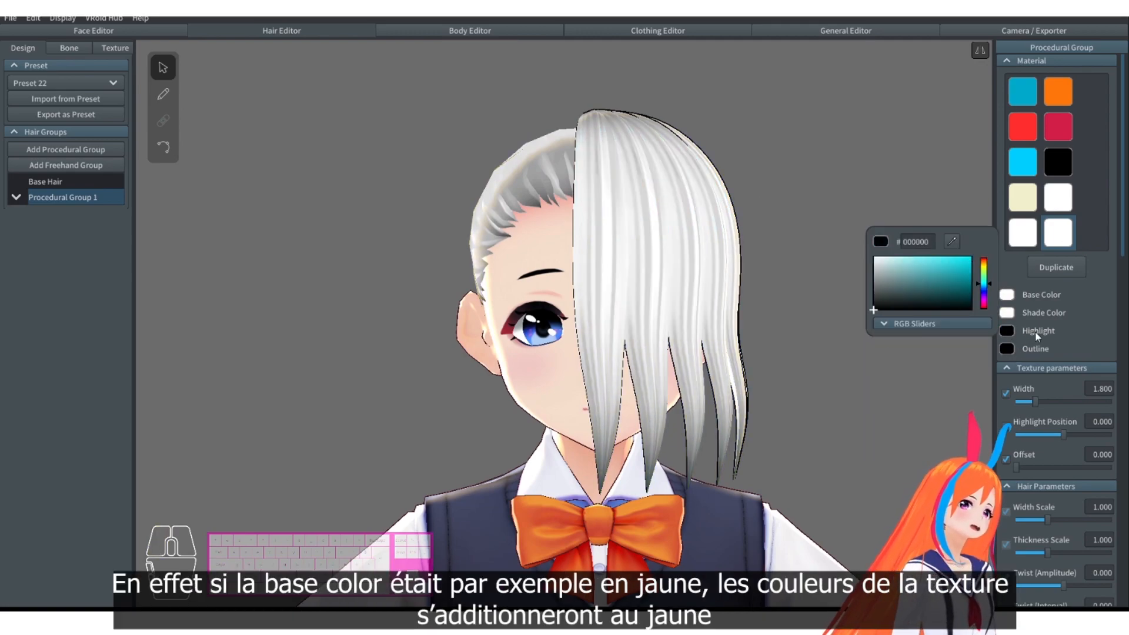
left_click_drag(892, 299, 812, 401)
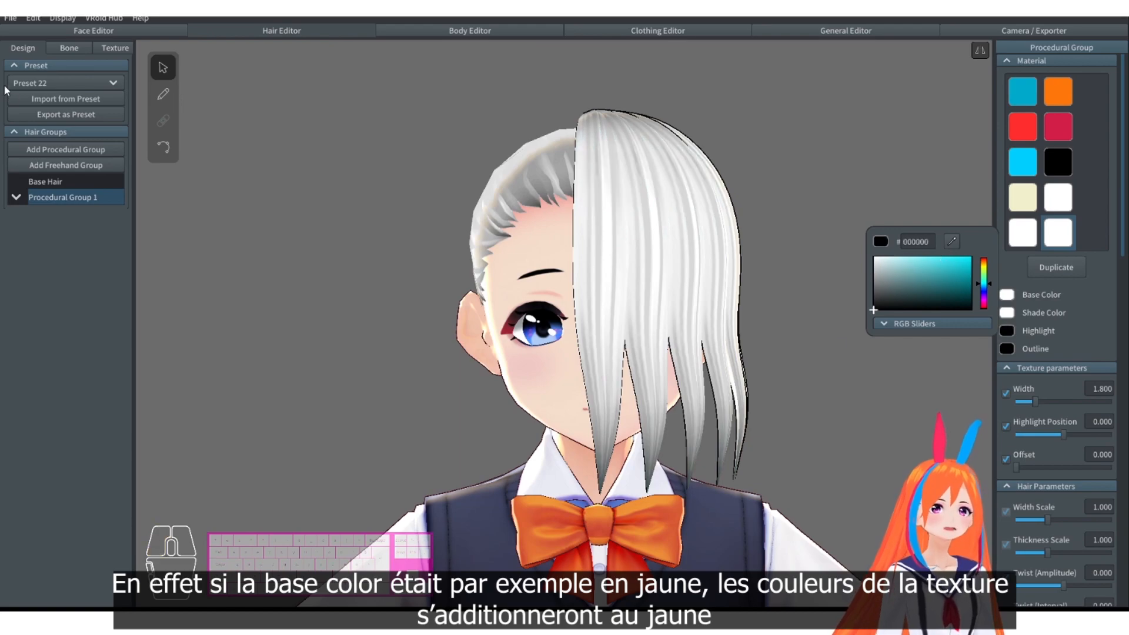
Compare the last hair material's texture settings with the material selected for the procedural group.
left_click(114, 52)
left_click(114, 52)
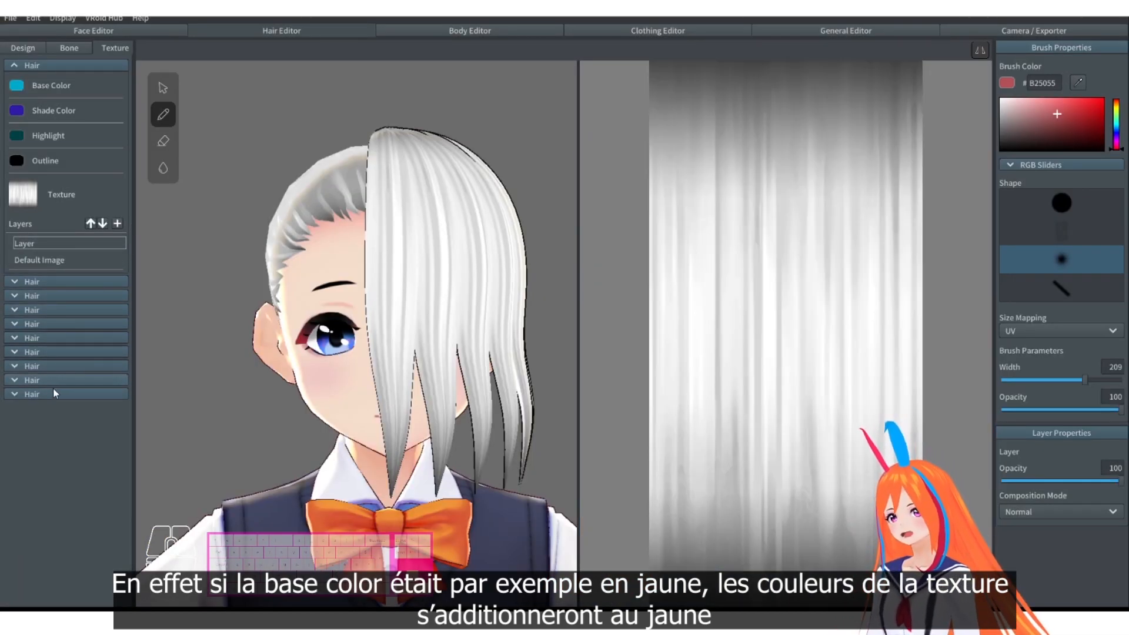
left_click(44, 394)
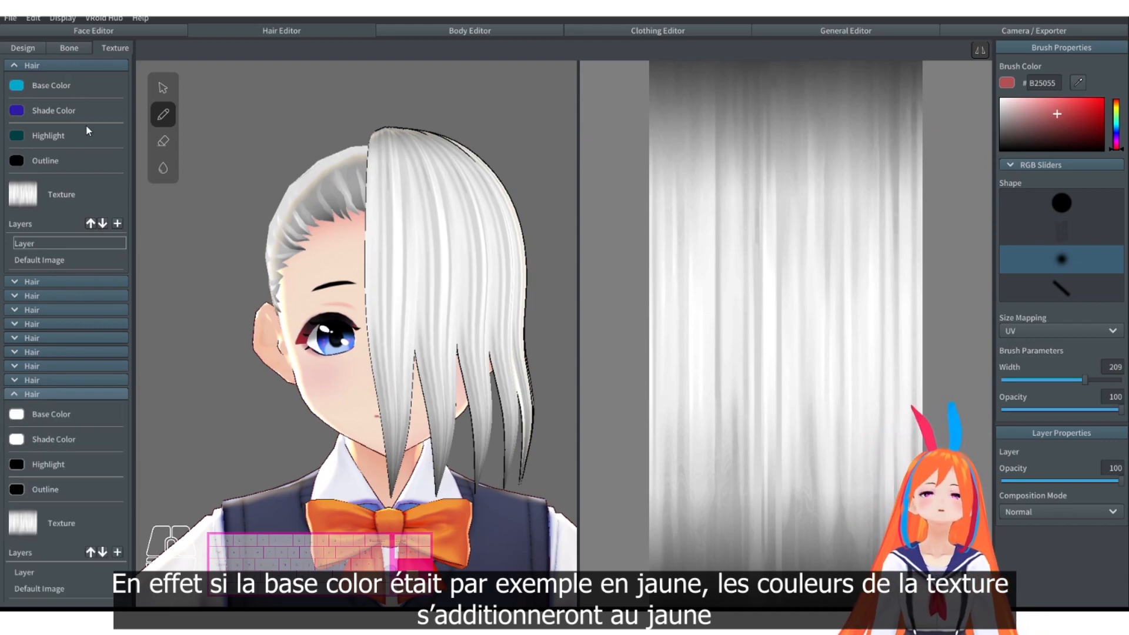
left_click(23, 48)
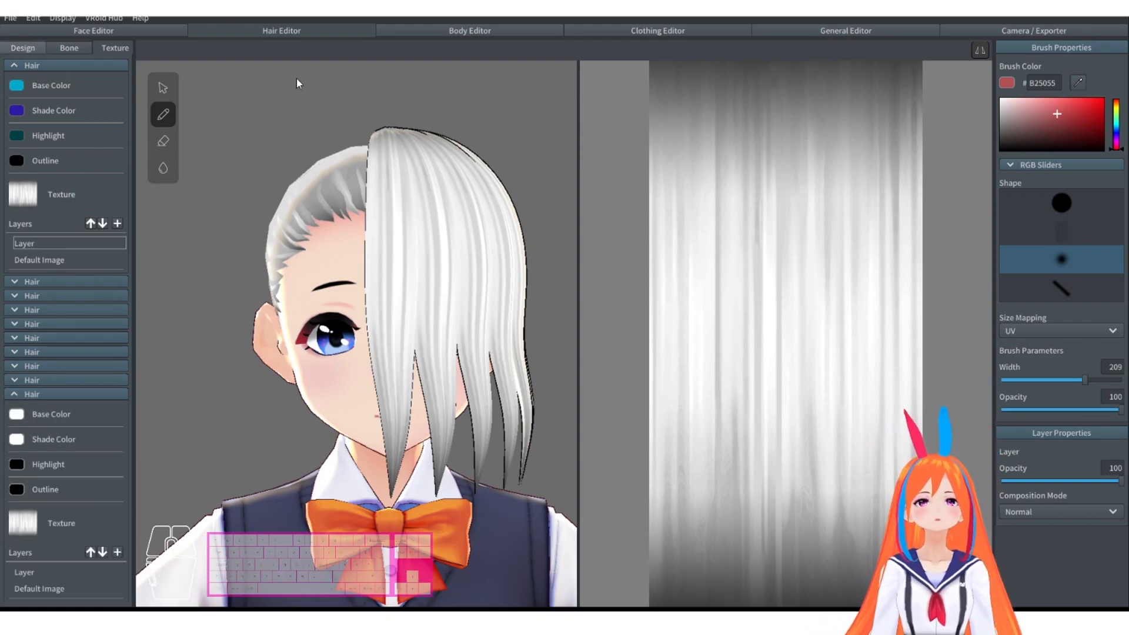
scroll(1049, 240, "down", 3)
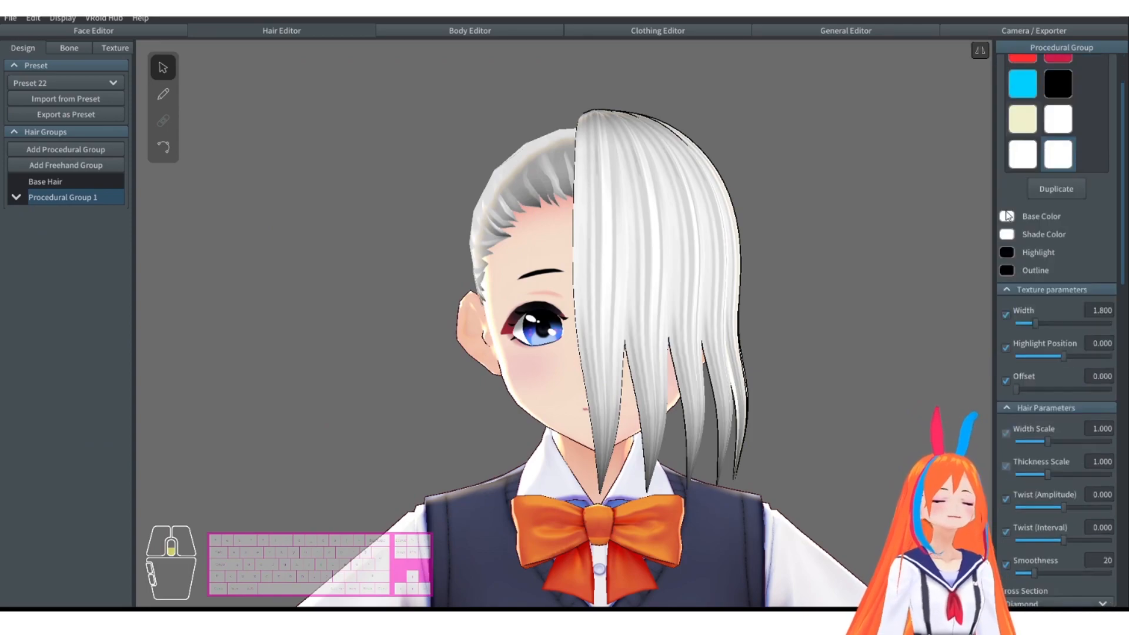
scroll(1025, 183, "up", 3)
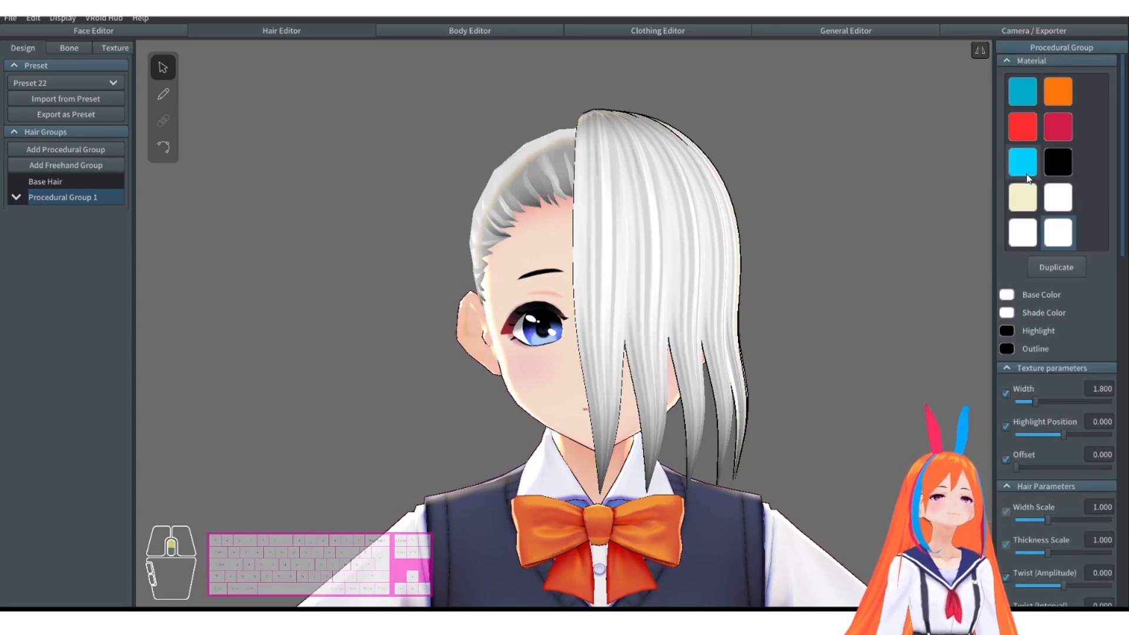
Open the last hair material's texture for painting and select its editable layer above the default image.
left_click(116, 48)
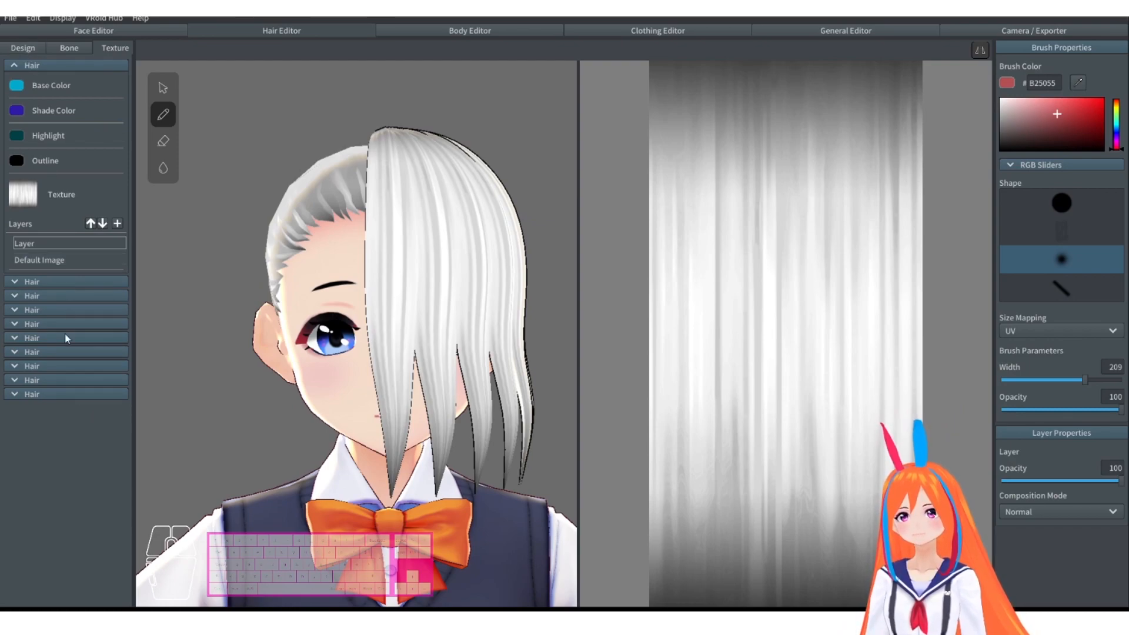
left_click(33, 65)
left_click(50, 192)
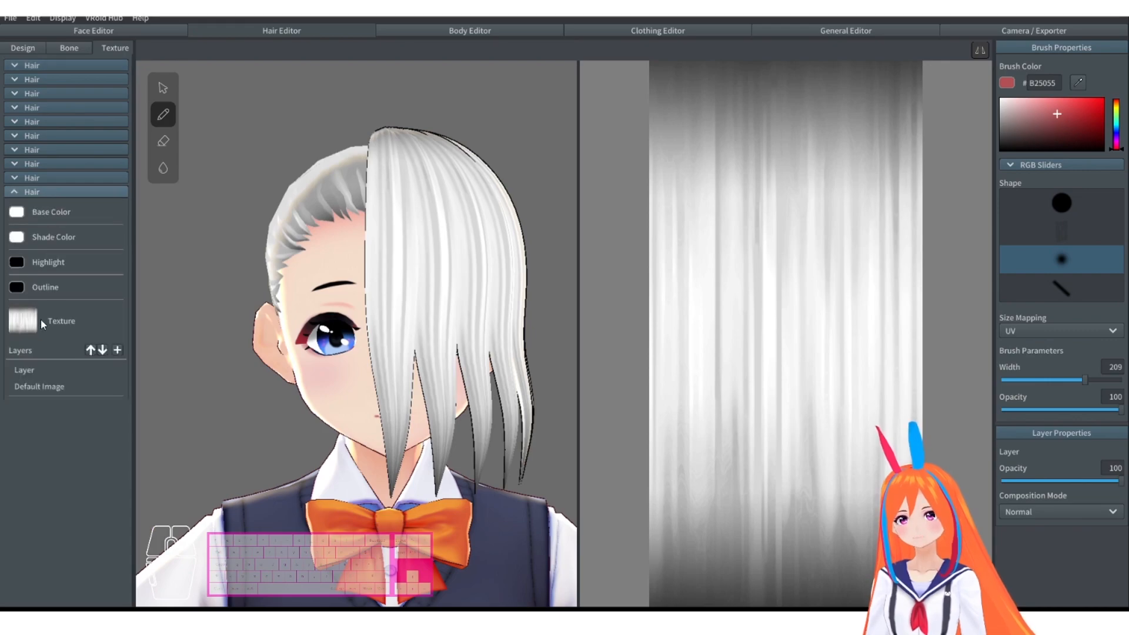
left_click(30, 372)
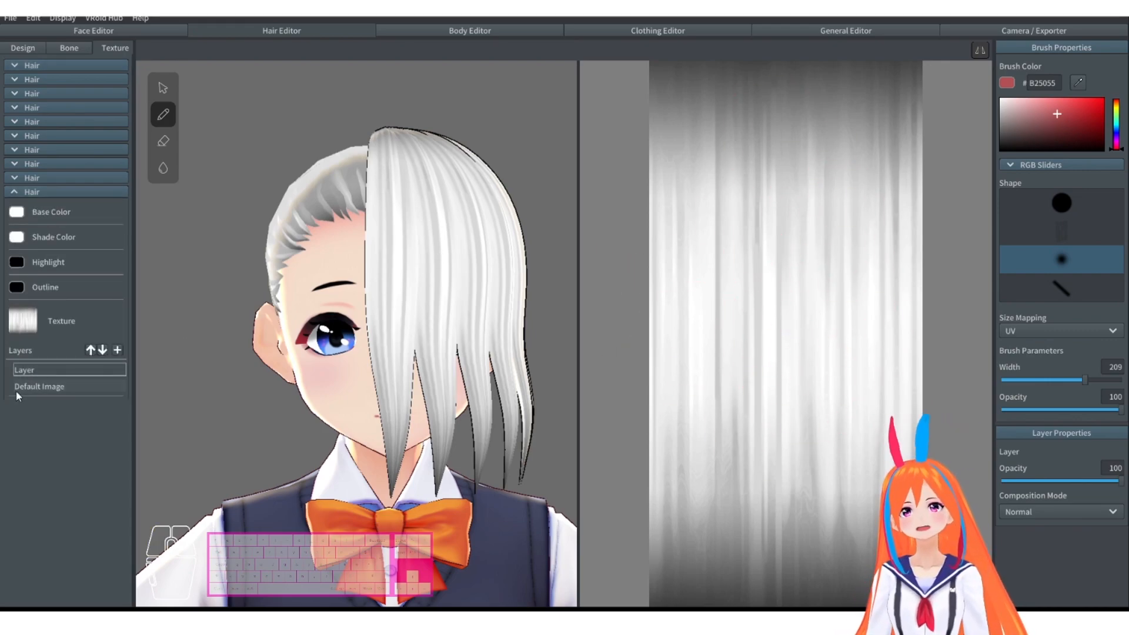
Try painting a wide FF3943 red band across the middle of the hair texture, and undo it.
left_click(1081, 97)
mouse_move(829, 294)
left_mouse_down()
mouse_move(740, 300)
mouse_move(867, 327)
left_mouse_up()
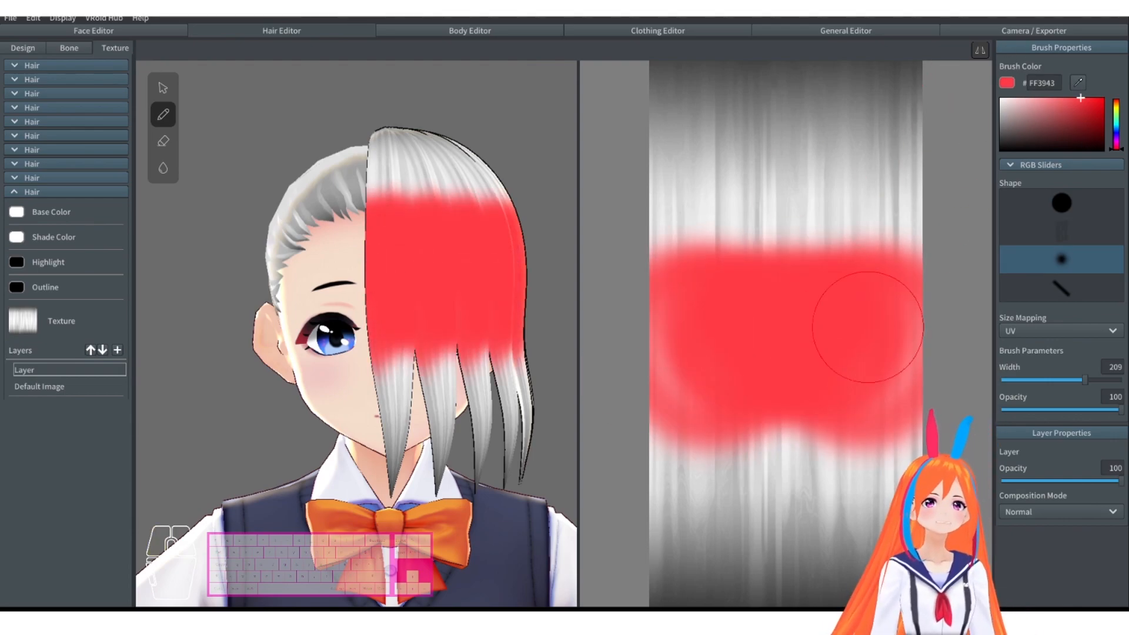
key("ctrl+z")
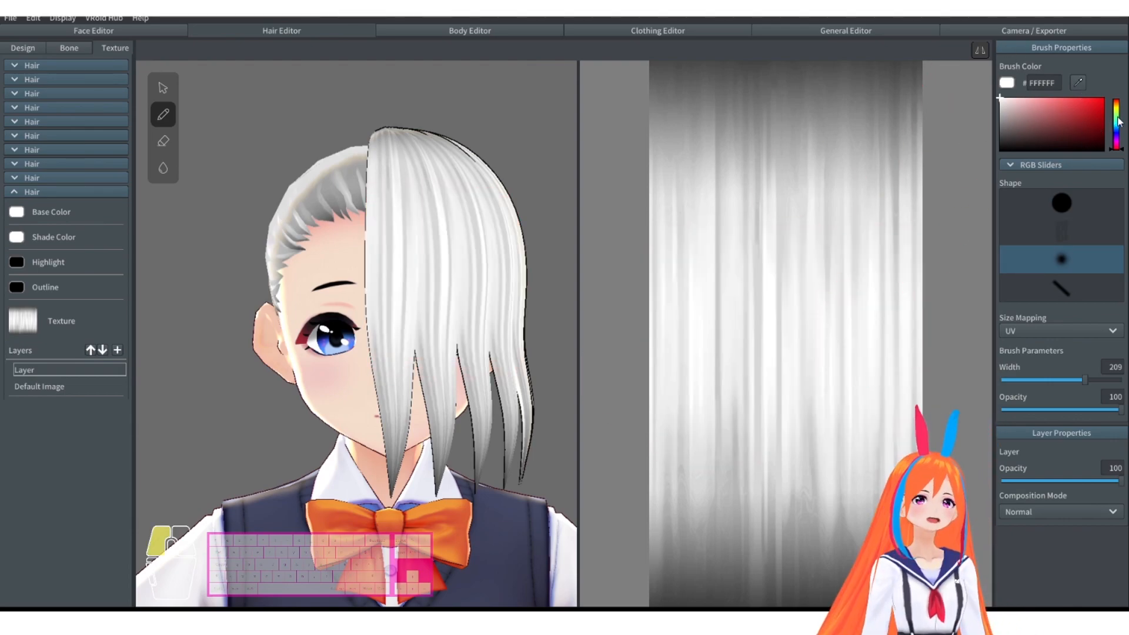
Paint the hair texture's ends with orange FDB841 and cover its middle with the lighter FAD492.
left_click_drag(1119, 122, 1118, 112)
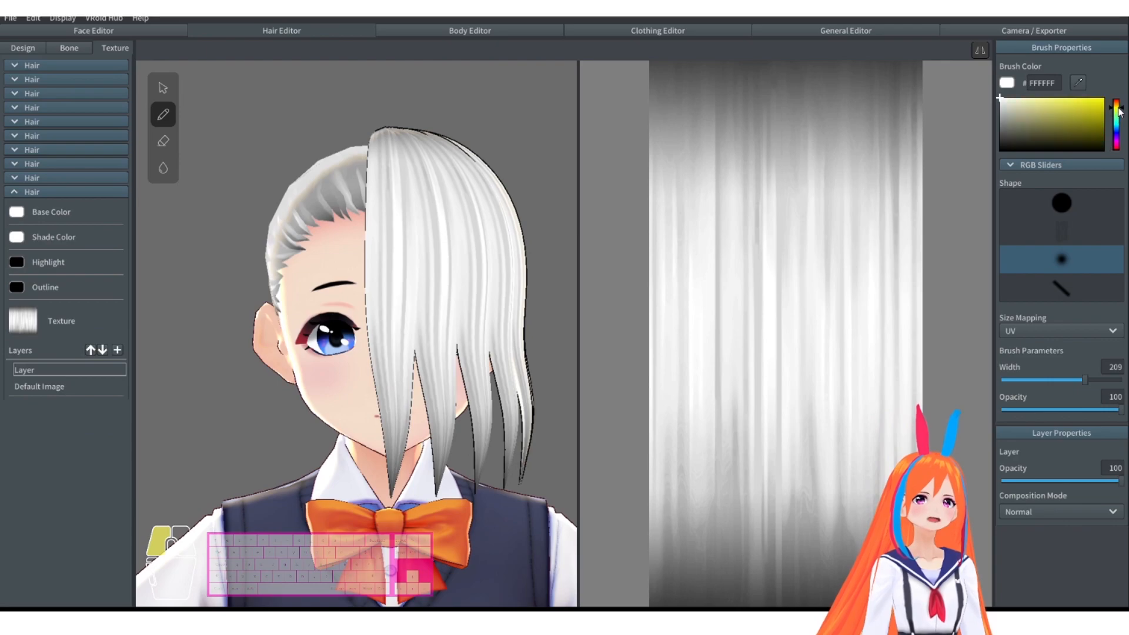
left_click(1082, 98)
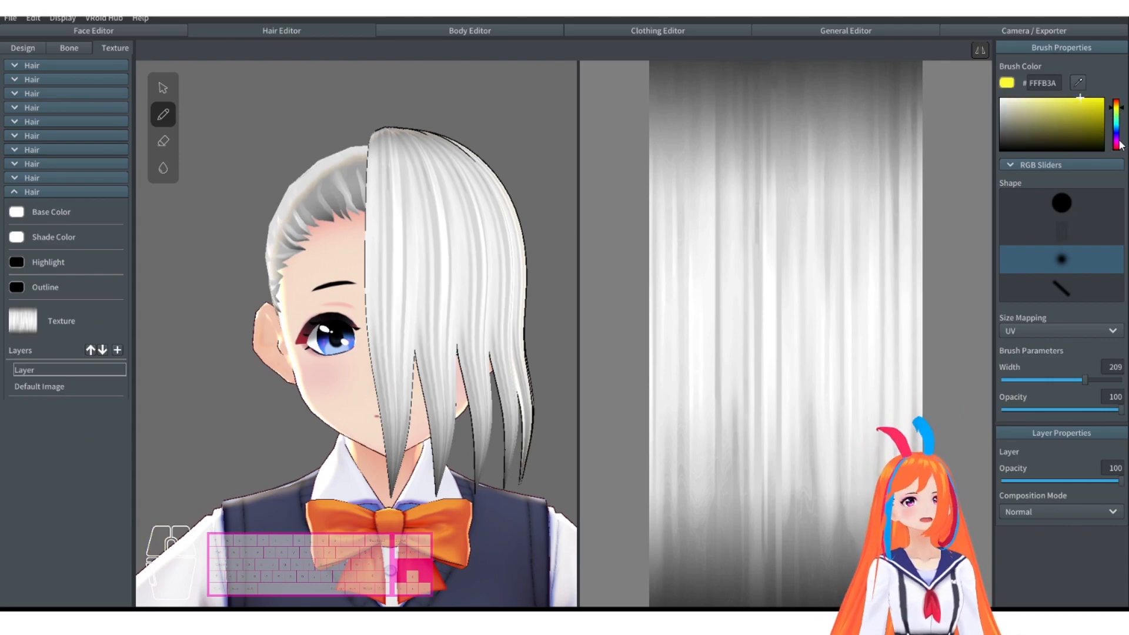
mouse_move(1119, 120)
left_mouse_down()
mouse_move(1119, 108)
mouse_move(1077, 98)
mouse_move(1119, 106)
left_mouse_up()
scroll(788, 335, "down", 3)
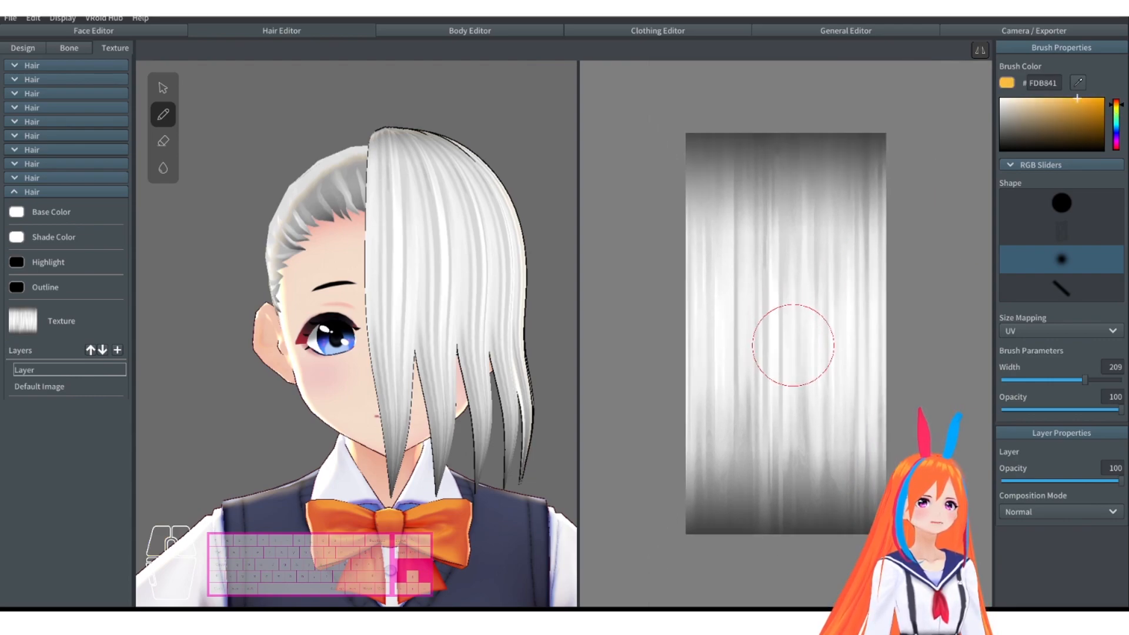
mouse_move(784, 473)
left_mouse_down()
mouse_move(774, 453)
mouse_move(697, 443)
left_mouse_up()
left_click_drag(705, 188, 864, 194)
left_click(1043, 98)
mouse_move(806, 240)
left_mouse_down()
mouse_move(876, 322)
mouse_move(900, 411)
mouse_move(764, 447)
left_mouse_up()
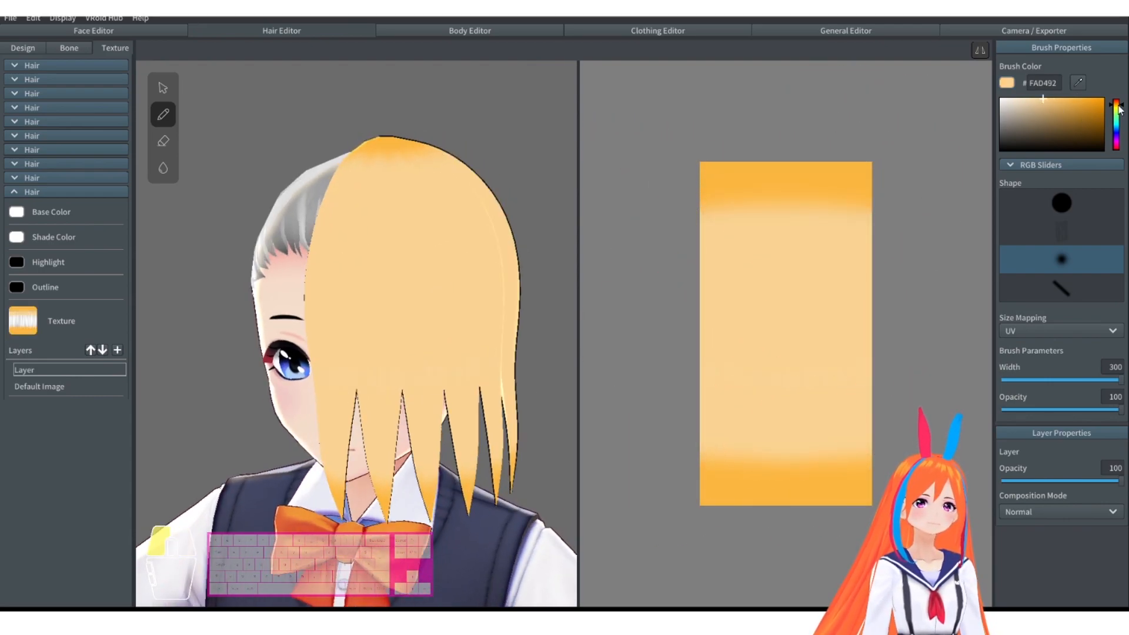
Paint coral FAA192 bands over both ends of the hair texture, undoing the extra stroke in the middle.
left_click_drag(1118, 108, 1119, 101)
left_click_drag(831, 478, 668, 474)
left_click_drag(705, 191, 948, 176)
mouse_move(778, 232)
left_mouse_down()
mouse_move(784, 239)
mouse_move(751, 202)
left_mouse_up()
key("ctrl+z")
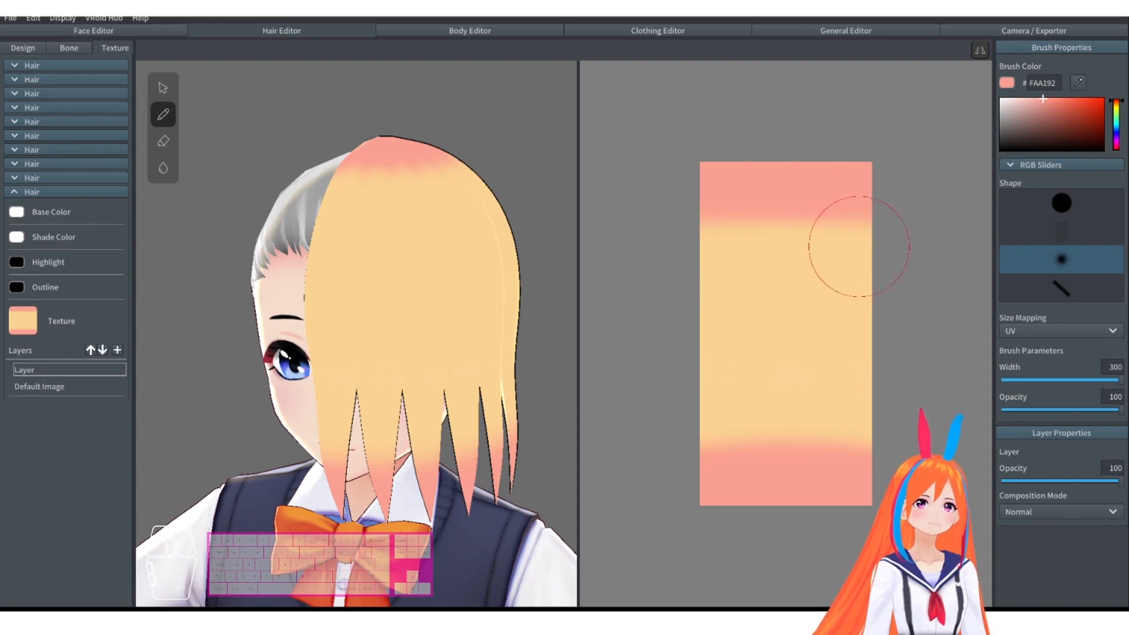
Extend the coral along the long side edges of the hair texture and undo the stray strokes.
left_click_drag(874, 220, 896, 444)
mouse_move(791, 235)
left_mouse_down()
mouse_move(811, 433)
mouse_move(803, 464)
mouse_move(786, 230)
left_mouse_up()
key("ctrl+z")
key("ctrl+z")
Paint a white FFFFFF highlight band across the upper middle of the hair texture, undoing unwanted strokes.
right_click_drag(424, 282, 599, 265)
left_click(1000, 98)
mouse_move(700, 268)
left_mouse_down()
mouse_move(773, 266)
mouse_move(785, 298)
mouse_move(768, 296)
mouse_move(787, 297)
left_mouse_up()
key("ctrl+z")
key("ctrl+z")
key("ctrl+z")
Sample the pale orange from the hair texture and soften the white highlight band with a wider soft brush.
left_click(1063, 207)
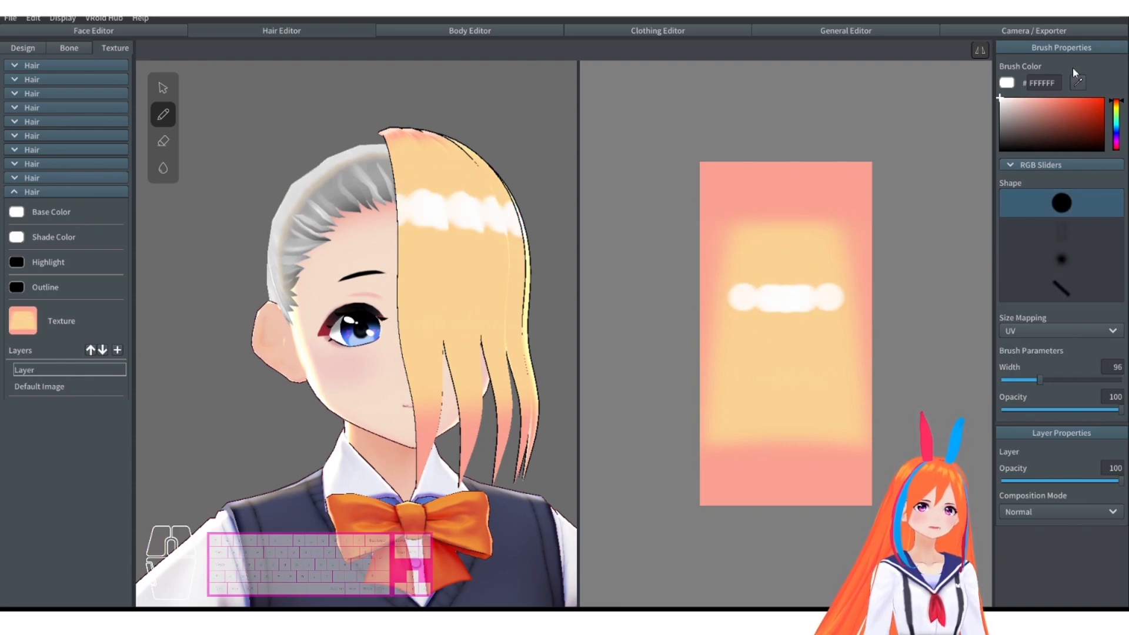
left_click(1077, 82)
left_click(800, 262)
left_click(1061, 259)
left_click_drag(1039, 379, 1067, 379)
mouse_move(764, 276)
left_mouse_down()
mouse_move(725, 282)
mouse_move(747, 331)
mouse_move(833, 323)
mouse_move(737, 318)
left_mouse_up()
Return to the design settings of Procedural Group 1 and set its texture width to 1.000.
right_click_drag(534, 294, 264, 291)
left_click(23, 48)
right_click_drag(732, 247, 699, 206)
right_click_drag(682, 405, 1102, 235)
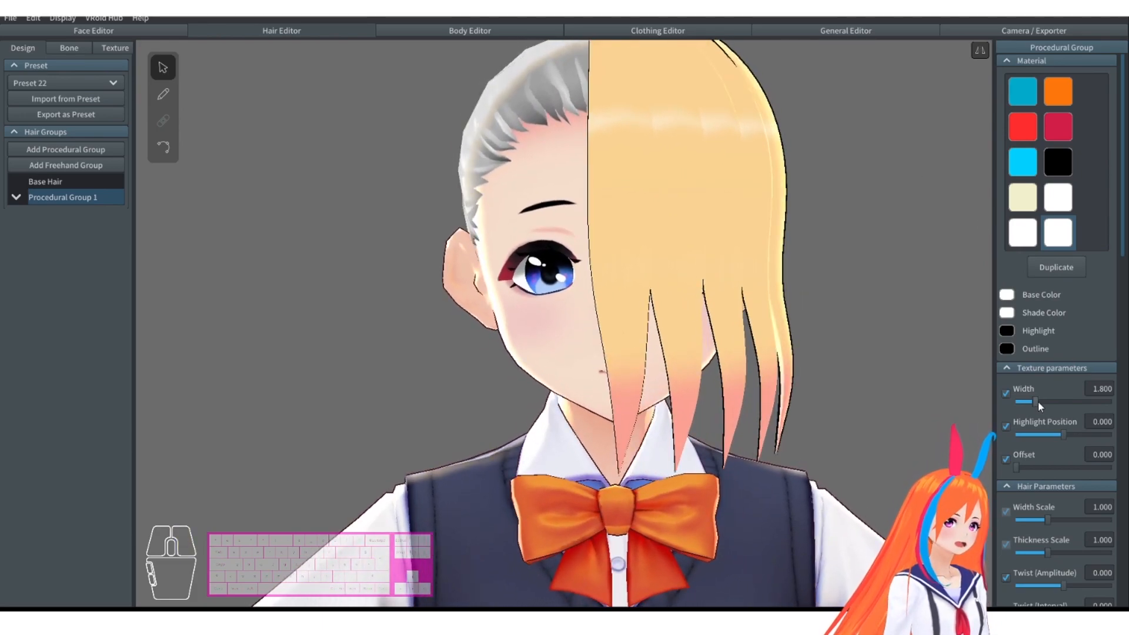
scroll(1031, 386, "down", 2)
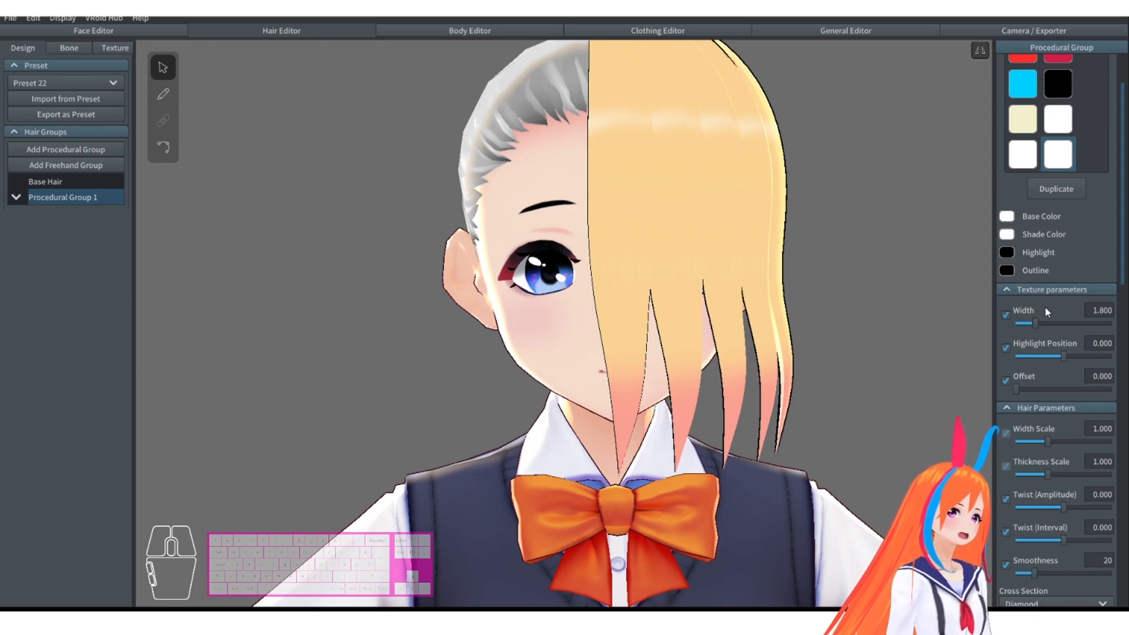
left_click_drag(1035, 322, 941, 314)
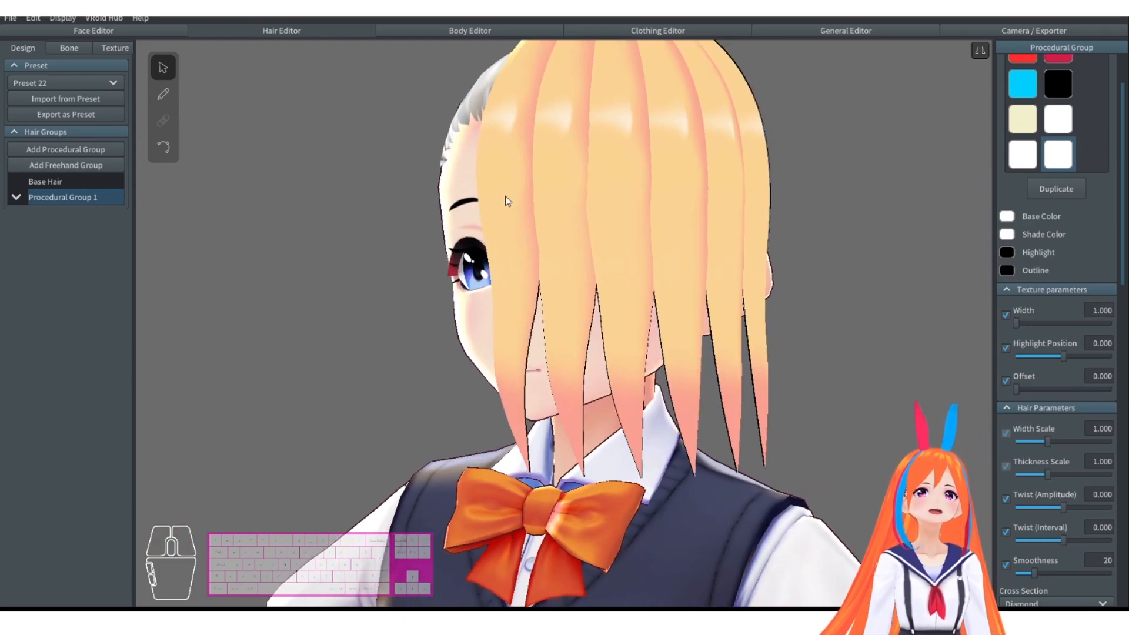
middle_click_drag(833, 256, 838, 266)
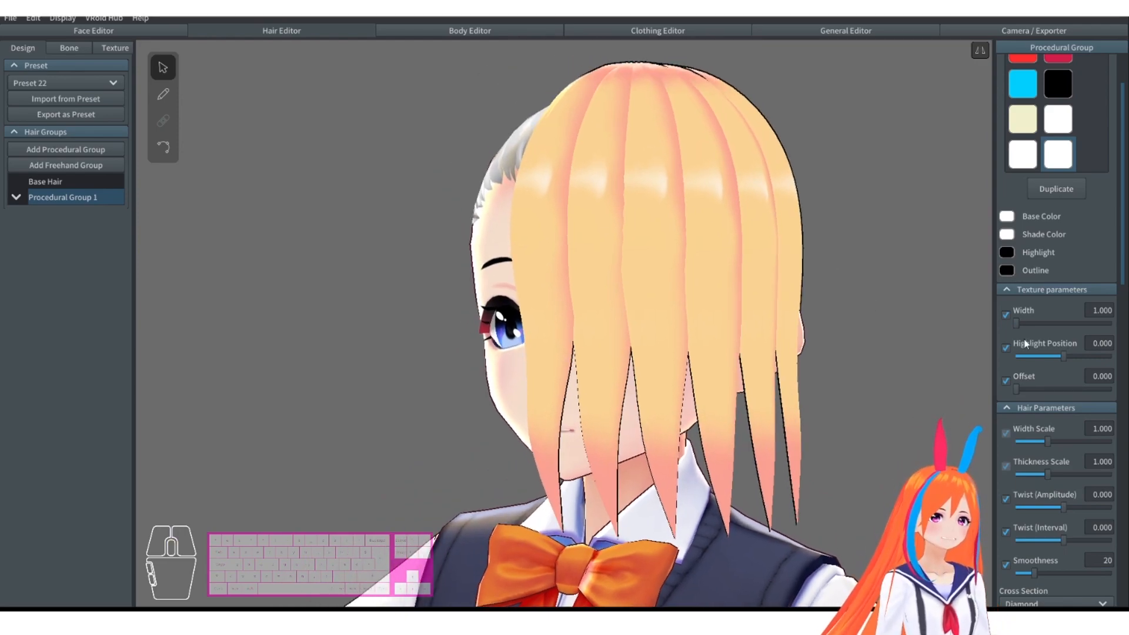
Try a larger texture width and a highlight position of 0.025 on the procedural group, and revert both.
left_click_drag(1017, 323, 1077, 343)
right_click_drag(794, 329, 742, 347)
left_click_drag(1078, 324, 985, 341)
mouse_move(1067, 357)
left_mouse_down()
mouse_move(1076, 360)
mouse_move(1066, 364)
left_mouse_up()
right_click_drag(971, 362, 996, 378)
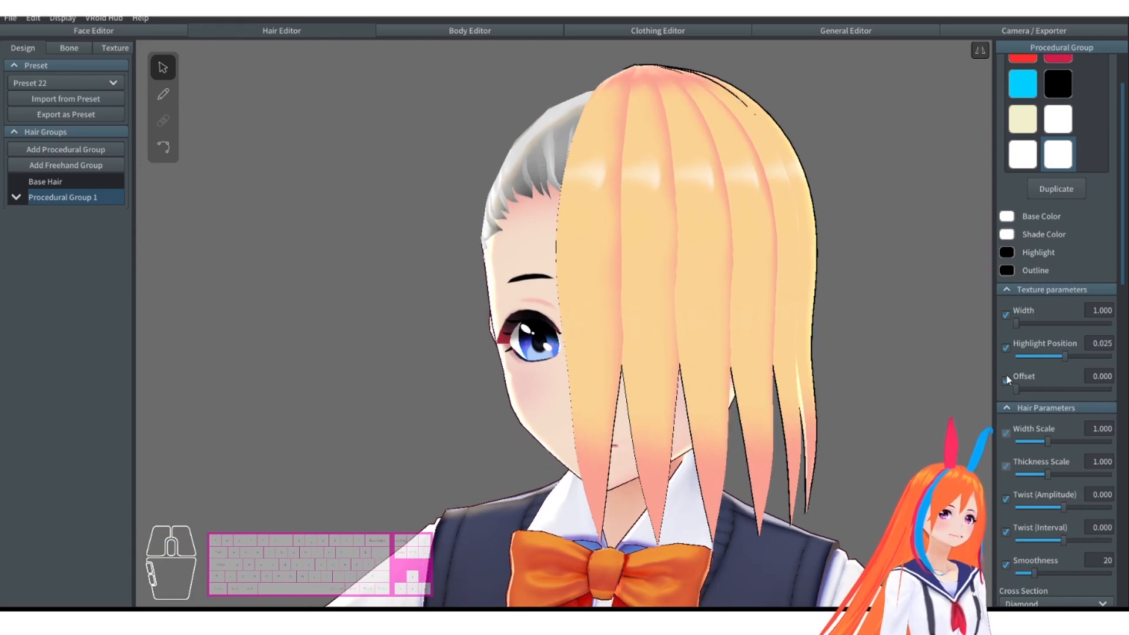
key("ctrl+z")
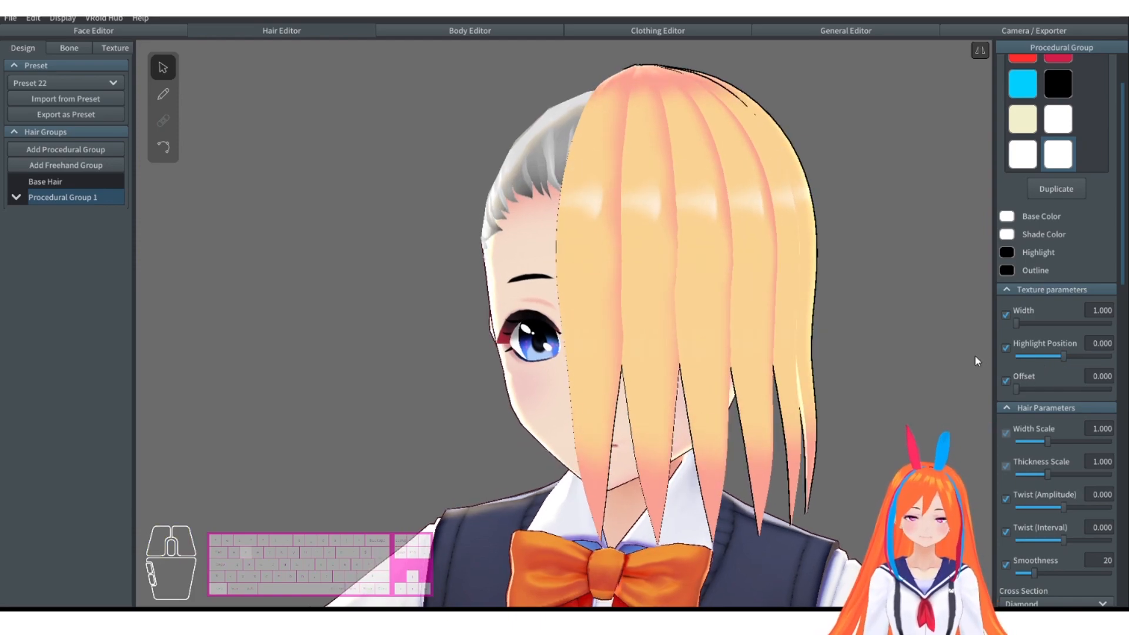
Try a texture width of 1.800 with the highlight position at -0.099 on the procedural group.
left_click(1020, 323)
left_click_drag(1055, 354, 1059, 355)
right_click_drag(786, 320, 796, 321)
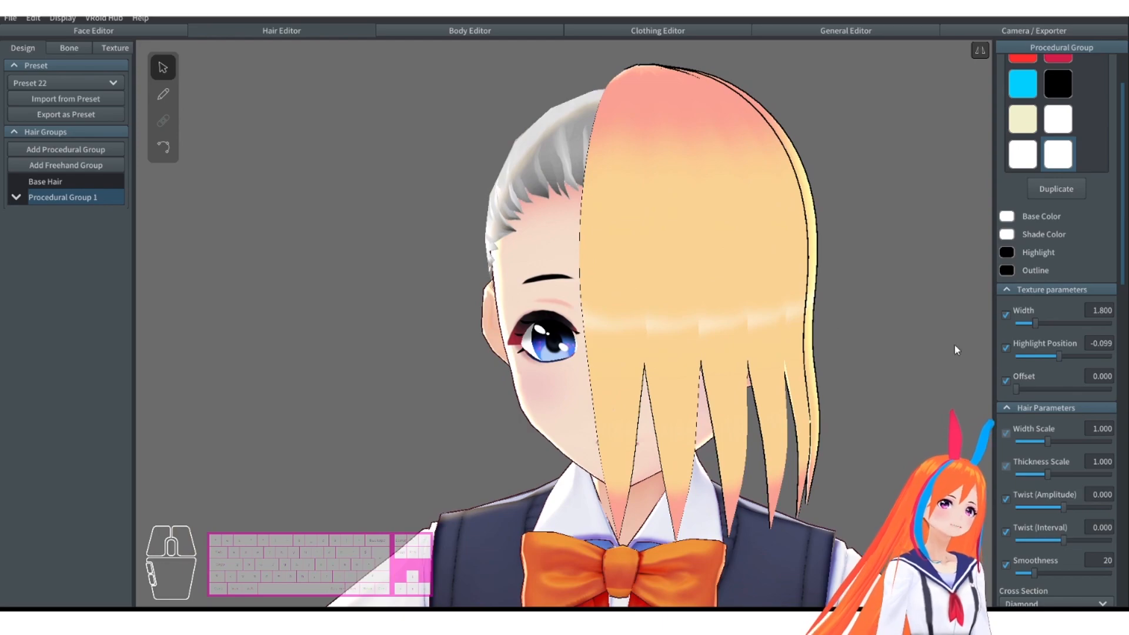
Set the procedural group's texture width to 1.000, highlight position to -0.012 and offset to 0.717.
scroll(1020, 377, "down", 1)
mouse_move(1020, 349)
left_mouse_down()
mouse_move(1123, 361)
mouse_move(1009, 354)
mouse_move(1042, 357)
left_mouse_up()
left_click_drag(1037, 283, 996, 287)
left_click_drag(1041, 351, 1081, 362)
left_click_drag(1057, 315, 1063, 316)
left_click(876, 337)
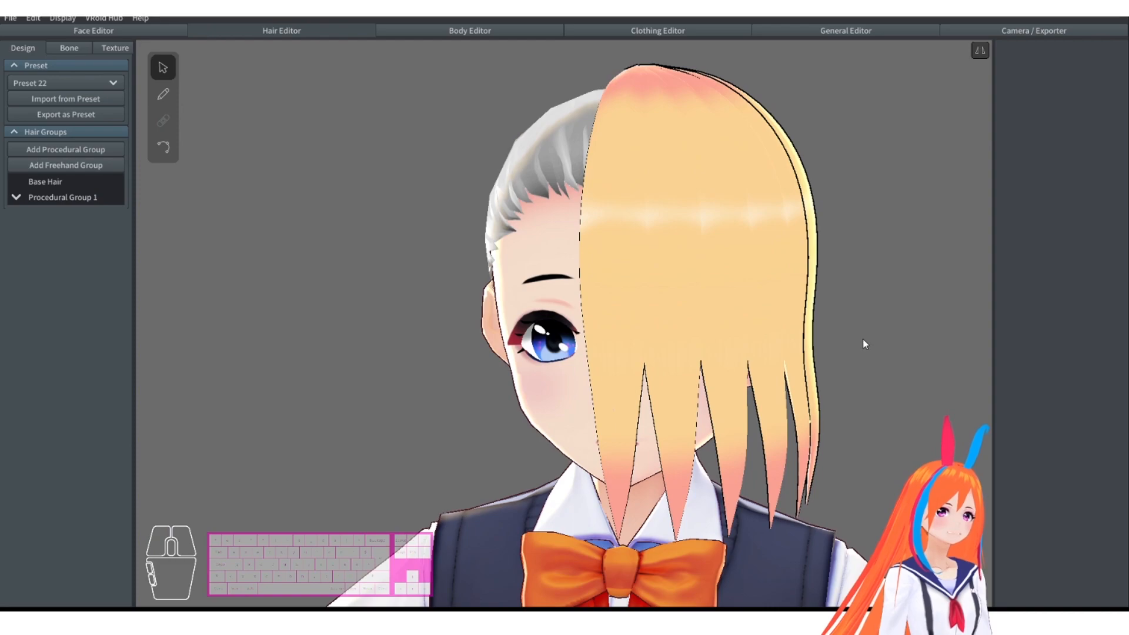
middle_click_drag(863, 338, 861, 326)
Set Procedural Group 1's width scale to 1.412 and its thickness scale to 1.394.
left_click(41, 200)
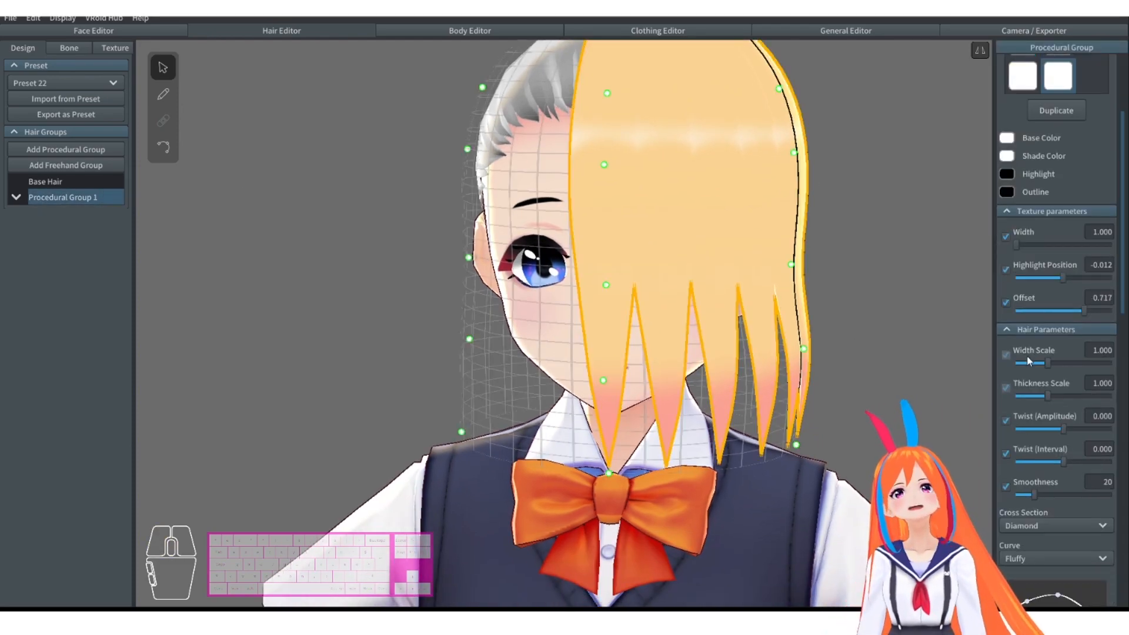
left_click_drag(1046, 363, 1111, 396)
right_click_drag(826, 358, 858, 332)
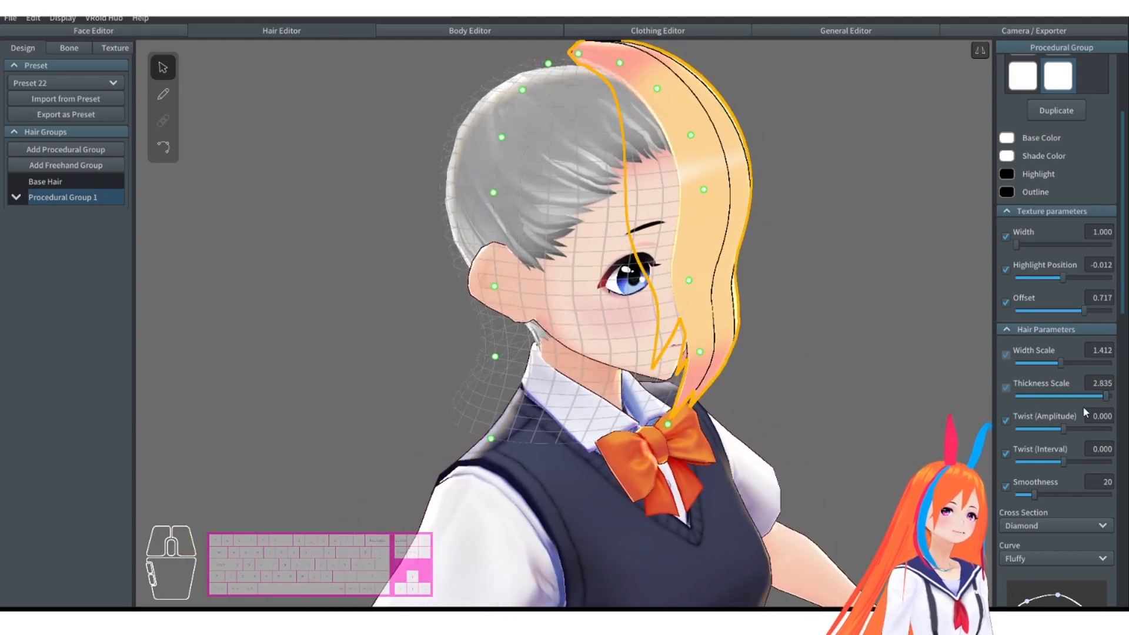
left_click_drag(1079, 401, 1007, 398)
right_click_drag(891, 364, 844, 372)
left_click_drag(1016, 397, 1125, 402)
left_click_drag(1067, 394, 1060, 393)
right_click_drag(882, 330, 890, 316)
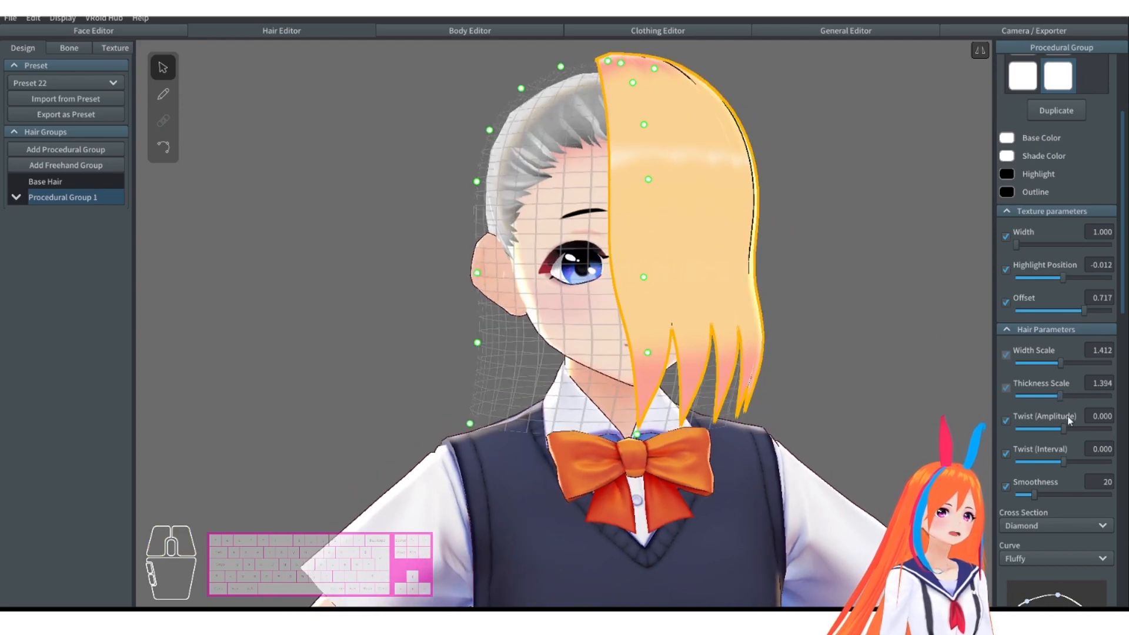
Try raising the procedural group's twist amplitude and interval, and reset both to 0.
mouse_move(1063, 428)
left_mouse_down()
mouse_move(1090, 428)
mouse_move(1033, 424)
mouse_move(1078, 429)
left_mouse_up()
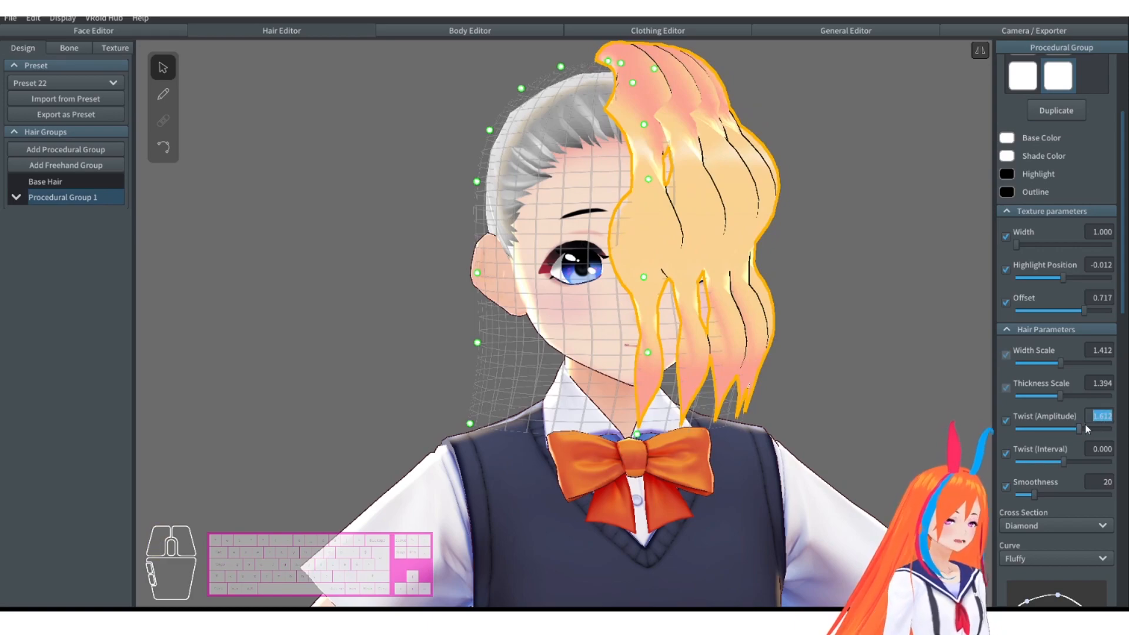
type("0")
mouse_move(1065, 429)
left_mouse_down()
mouse_move(1094, 426)
mouse_move(1089, 460)
mouse_move(1127, 467)
mouse_move(1021, 473)
mouse_move(1074, 482)
mouse_move(1101, 454)
left_mouse_up()
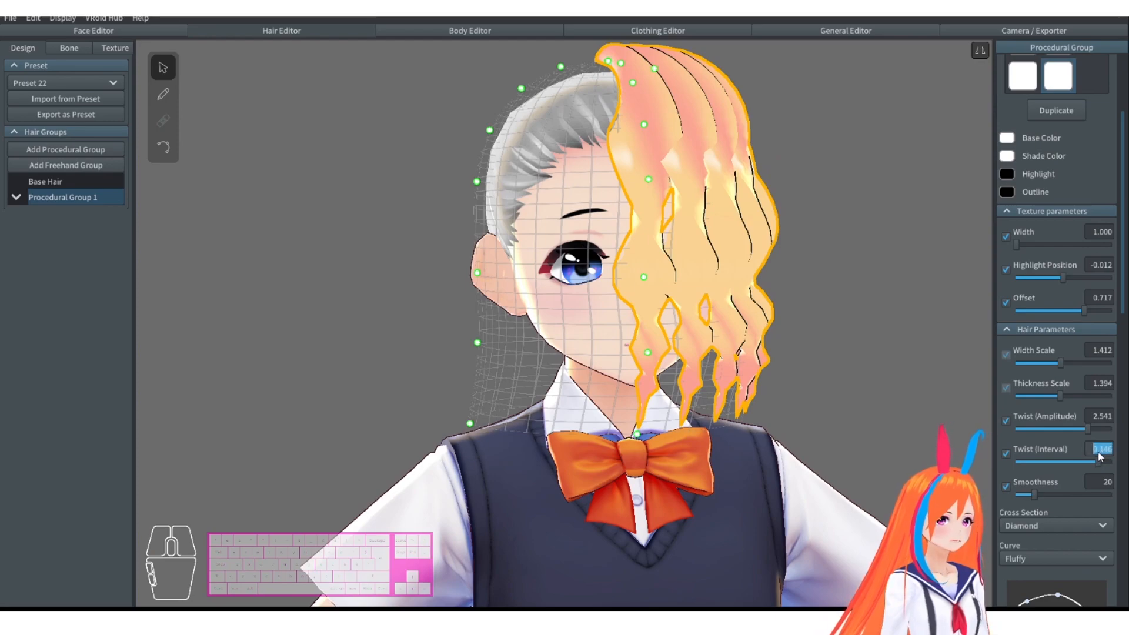
type("0")
key("Return")
left_click(1100, 416)
type("0")
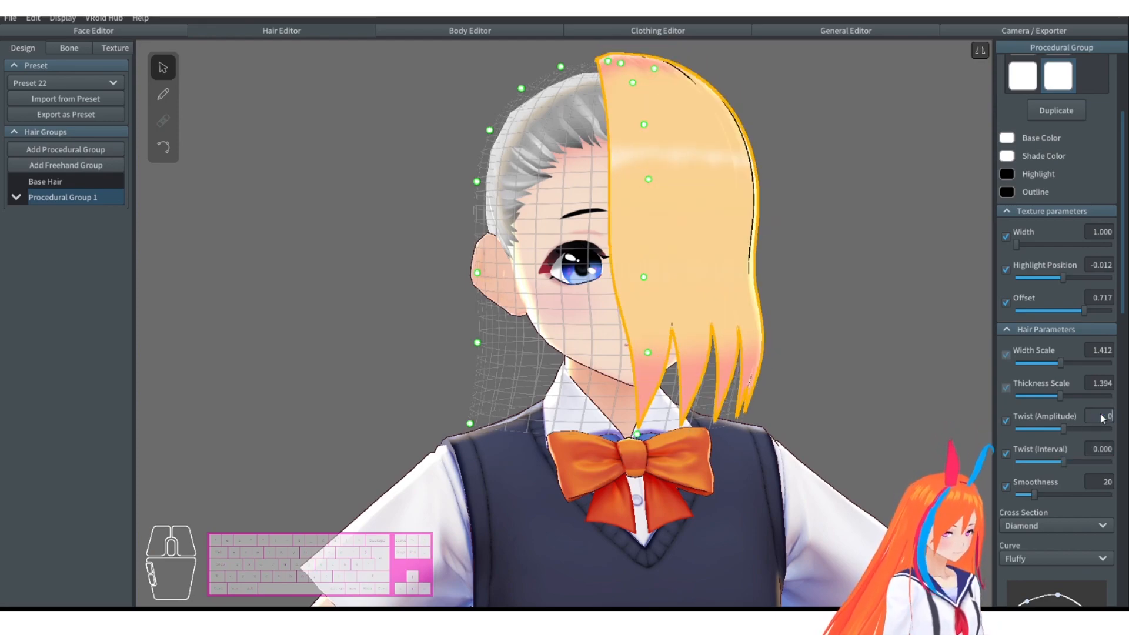
Set the procedural group's smoothness to 100 and its cross section to Unfilled Triangle.
left_click_drag(1036, 495, 1114, 495)
left_click_drag(1023, 496, 1111, 495)
scroll(1070, 210, "down", 5)
scroll(819, 256, "up", 5)
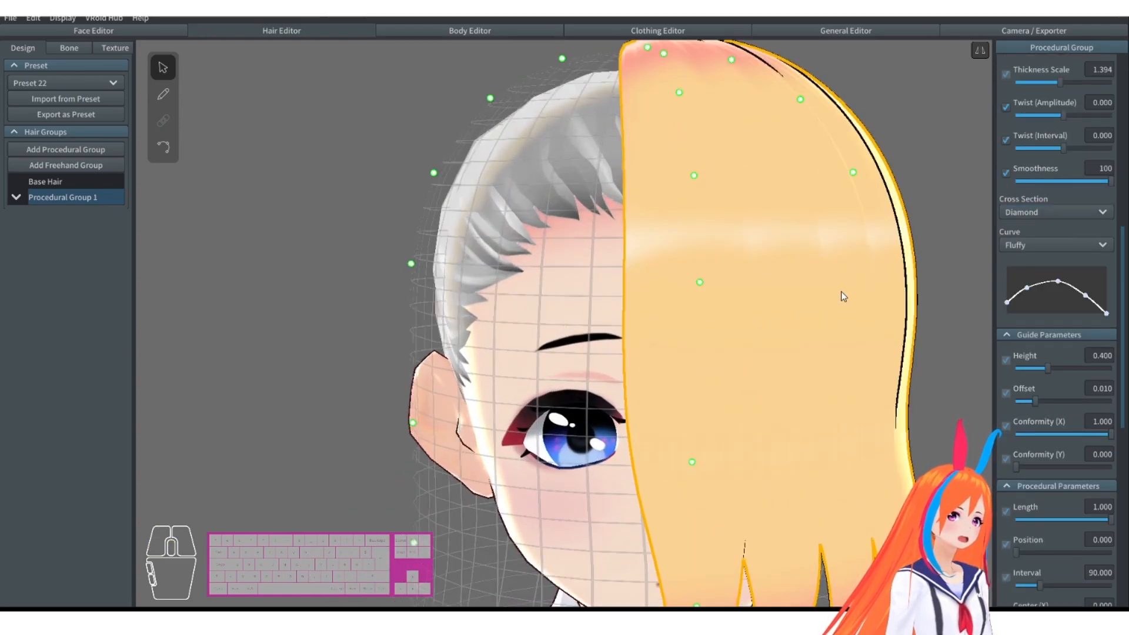
scroll(840, 291, "down", 4)
scroll(1049, 218, "down", 1)
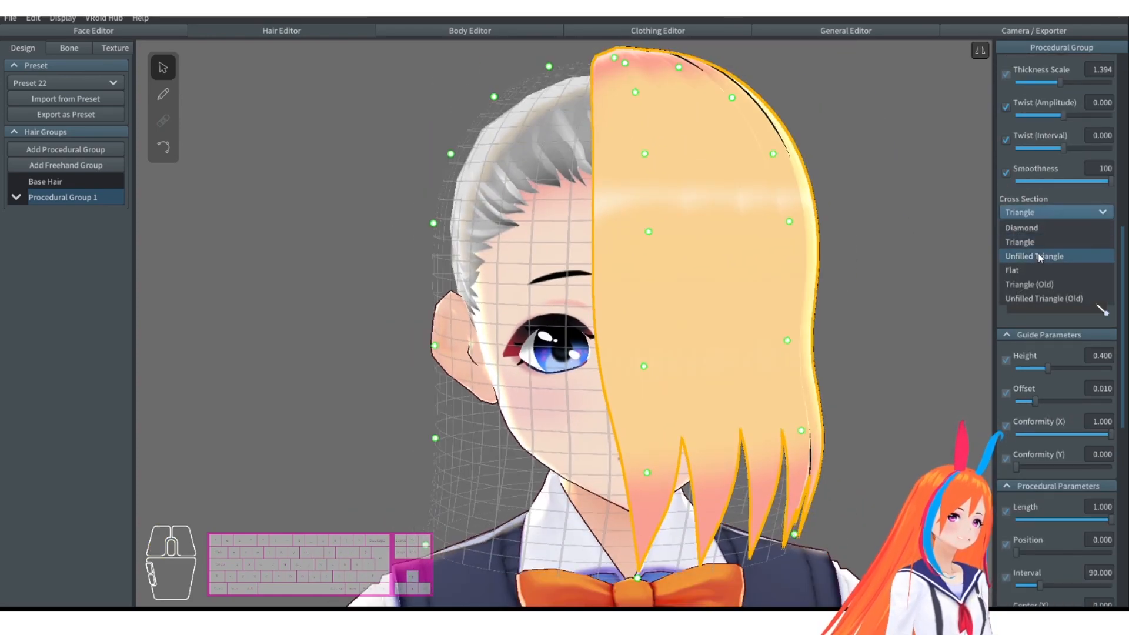
left_click(1039, 256)
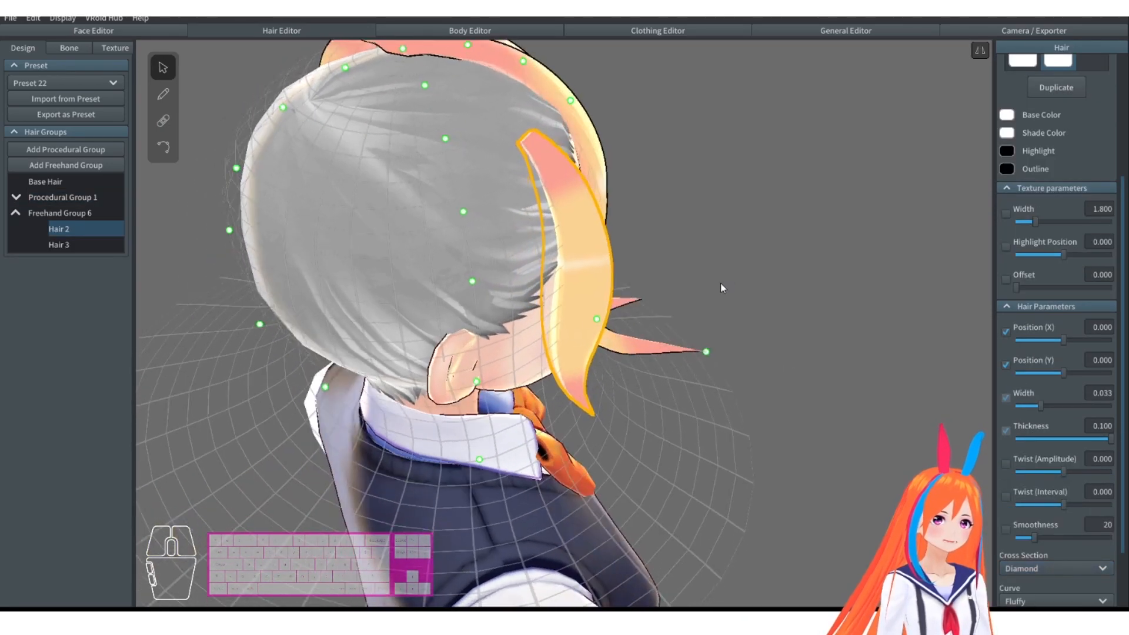
Examine the Diamond cross section of Hair 2 in Freehand Group 6 from several angles.
right_click_drag(721, 283, 625, 261)
scroll(624, 261, "up", 2)
middle_click_drag(661, 286, 620, 306)
right_click_drag(620, 306, 667, 285)
scroll(716, 320, "down", 2)
scroll(718, 324, "down", 3)
right_click_drag(630, 323, 685, 225)
Try the Triangle cross section on Hair 2 and view the strand from several sides.
left_click(1056, 568)
left_click(1028, 496)
right_click_drag(917, 294, 685, 238)
right_click_drag(682, 196, 512, 288)
right_click_drag(511, 341, 823, 347)
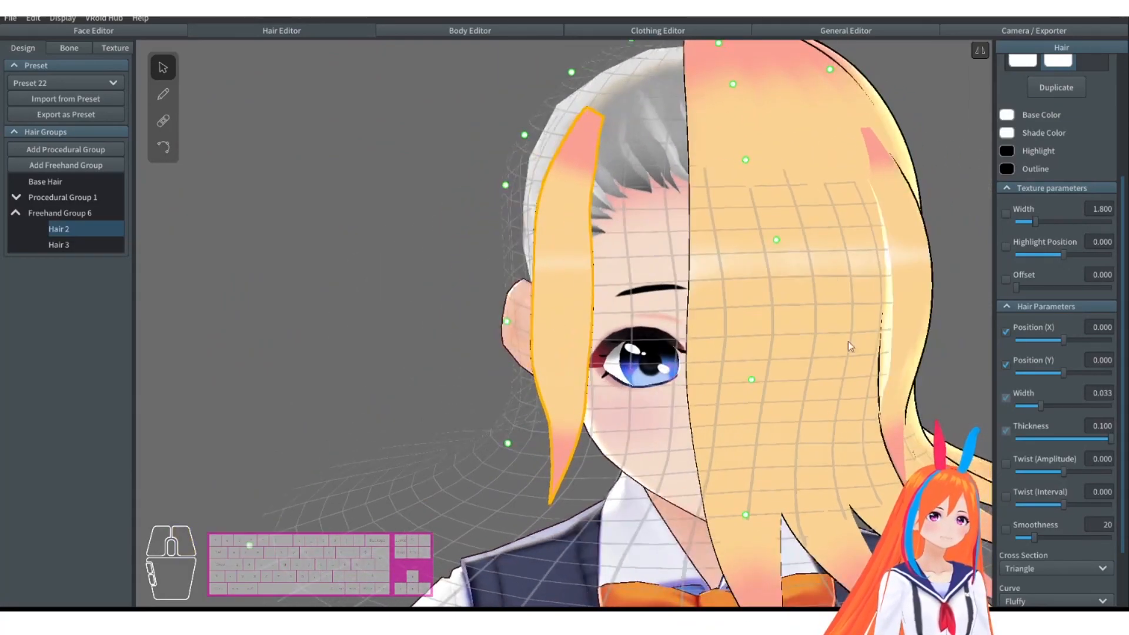
Compare the Unfilled Triangle and Triangle cross sections on Hair 2 from above the head.
left_click(1035, 568)
left_click(1031, 508)
right_click_drag(852, 377, 545, 197)
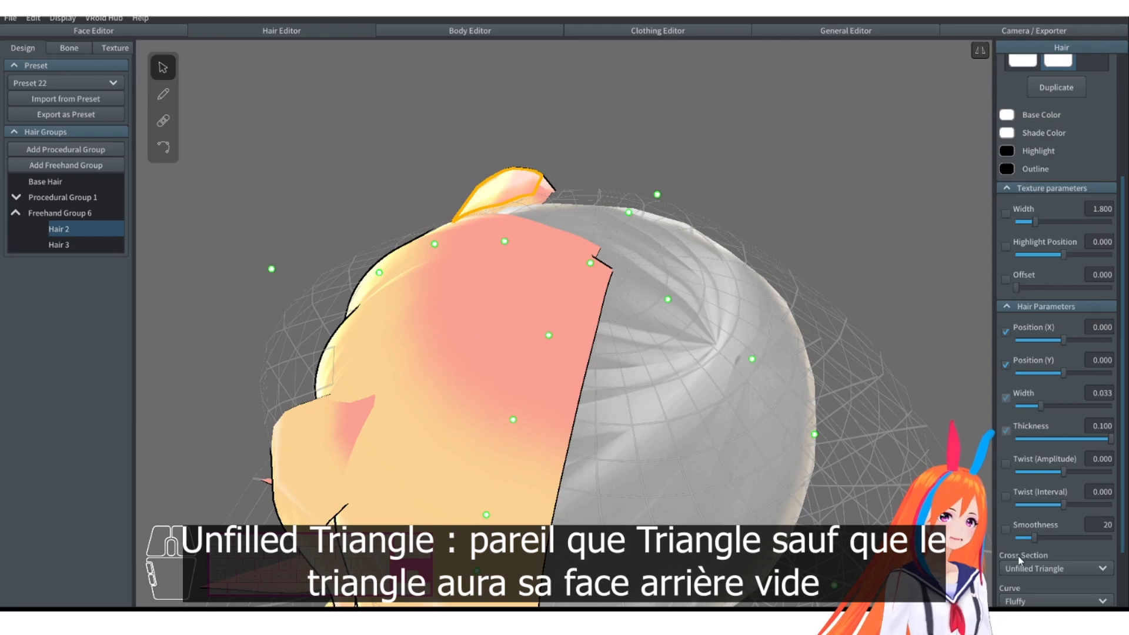
left_click(1035, 569)
left_click(1025, 499)
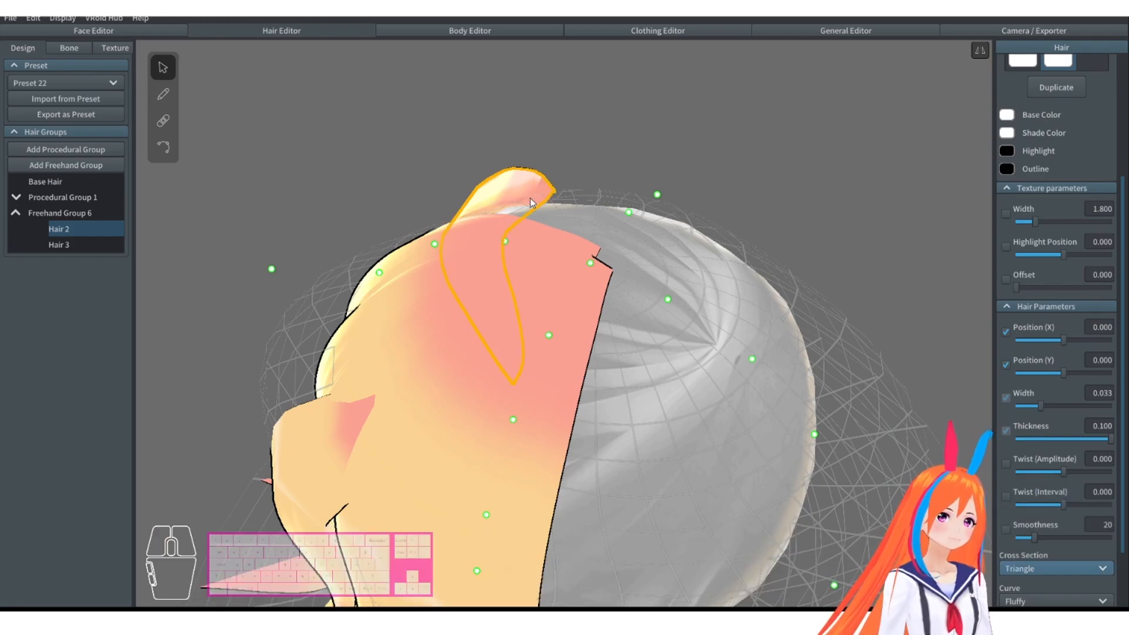
mouse_move(531, 203)
right_mouse_down()
mouse_move(612, 182)
mouse_move(595, 206)
mouse_move(601, 325)
mouse_move(546, 253)
mouse_move(539, 206)
right_mouse_up()
middle_click_drag(524, 92, 537, 167)
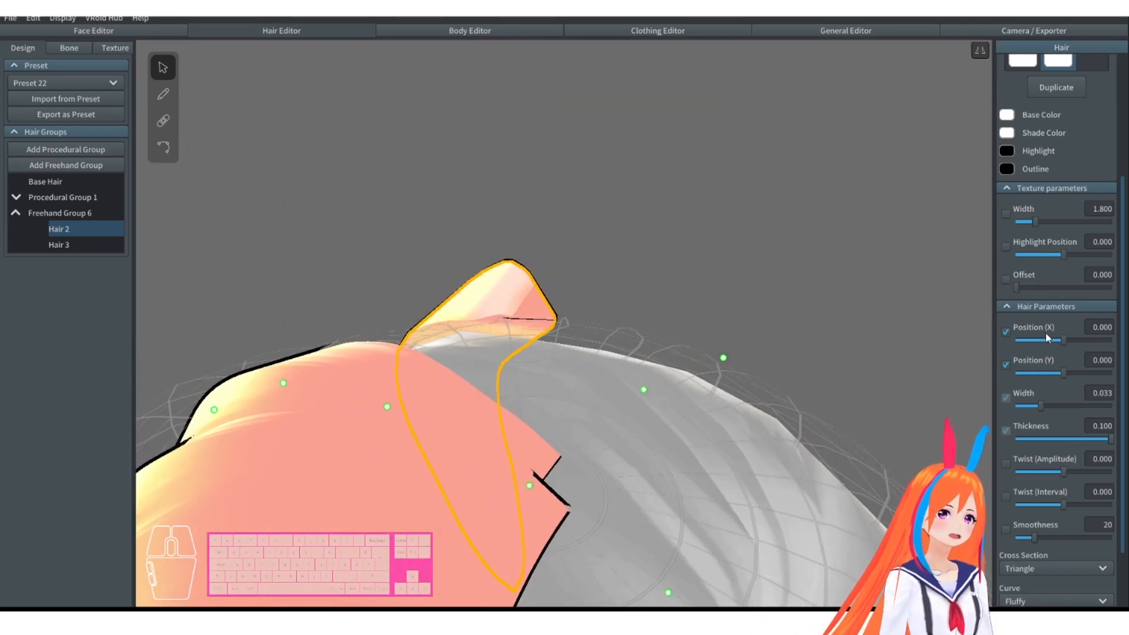
Try the Flat cross section on Hair 2 and inspect the strand from above and from the side.
left_click(1039, 572)
left_click(1016, 525)
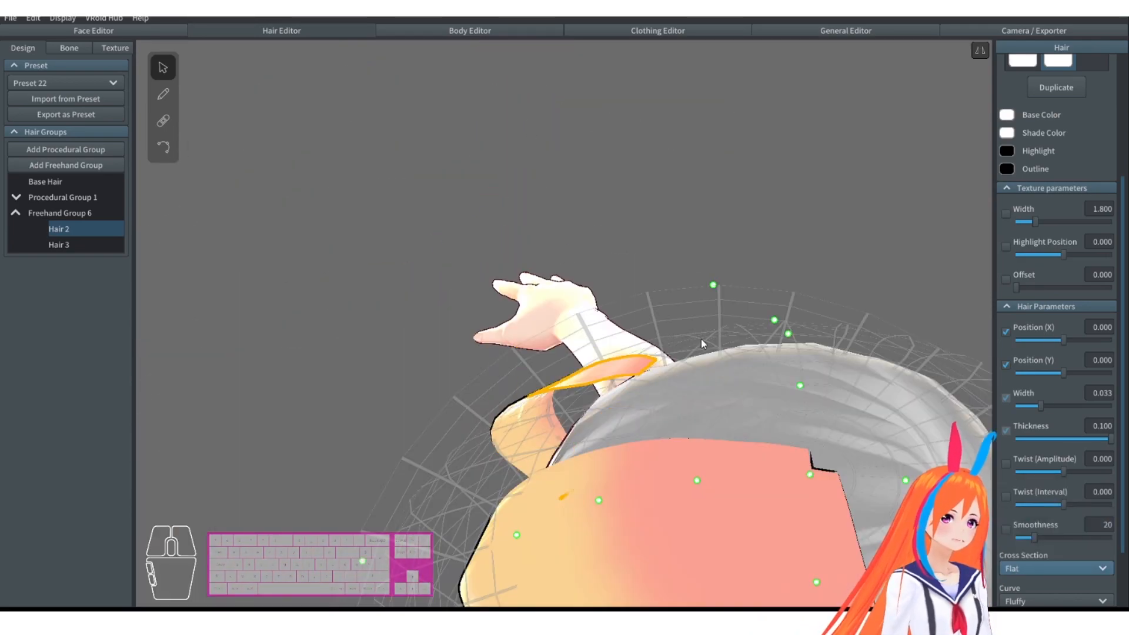
right_click_drag(699, 247, 662, 344)
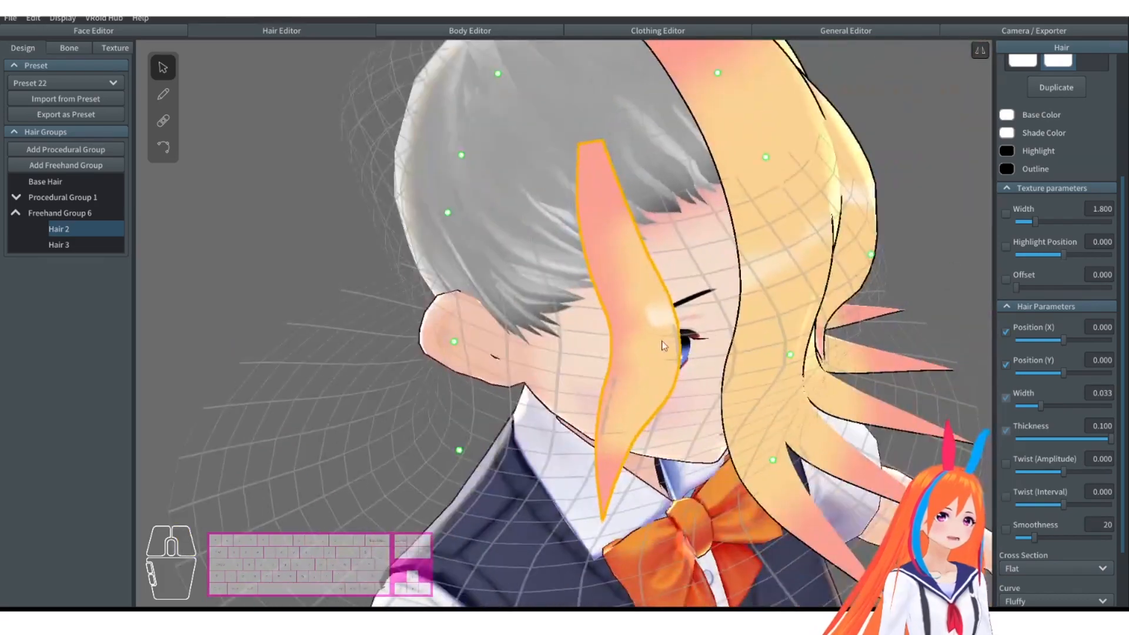
right_click_drag(607, 207, 593, 236)
scroll(1029, 459, "down", 2)
Try the Triangle (Old) cross section on Hair 2, and set it to Unfilled Triangle (Old).
left_click(1035, 490)
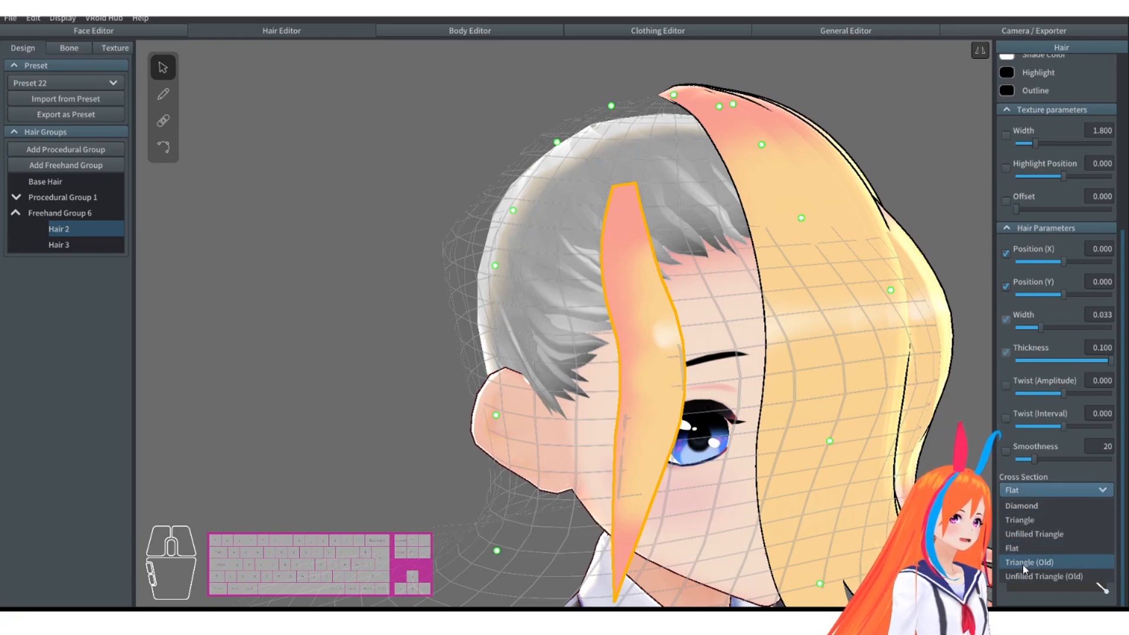
left_click(1022, 564)
right_click_drag(746, 358, 561, 342)
left_click(1047, 489)
left_click(1031, 575)
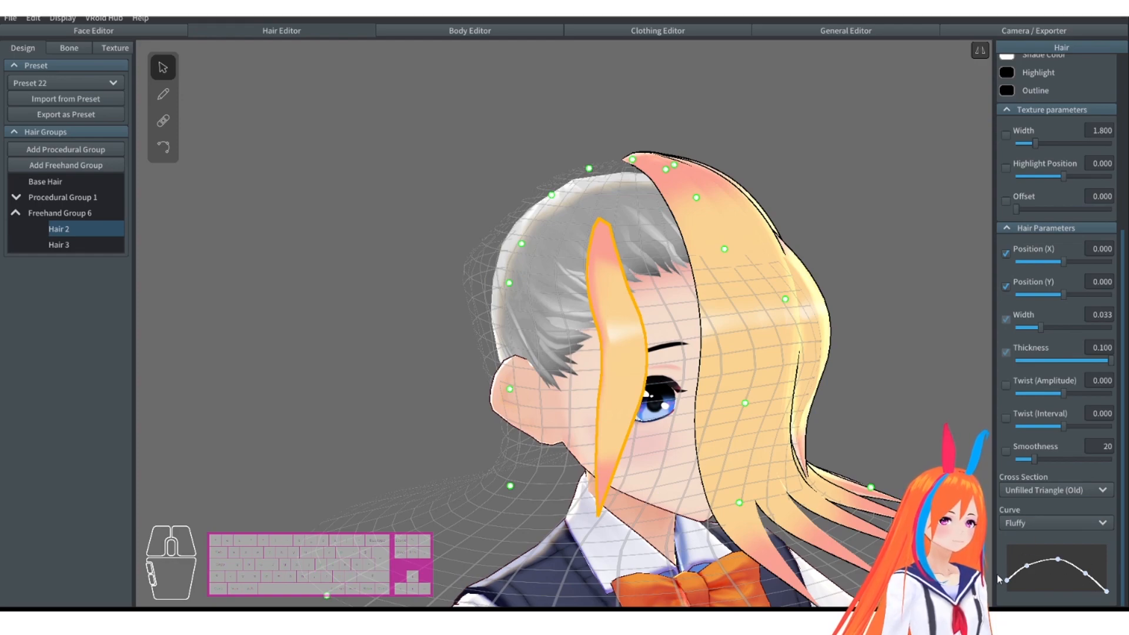
Try the Straight curve preset on Hair 2 and return it to Fluffy.
left_click(1038, 527)
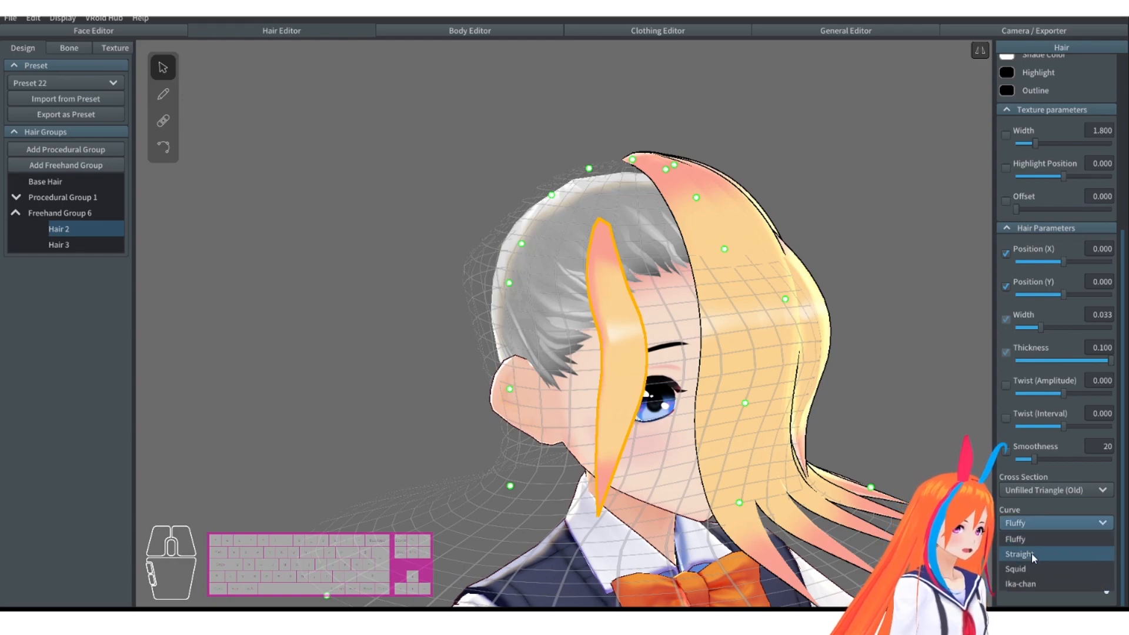
left_click(1031, 553)
scroll(913, 439, "up", 5)
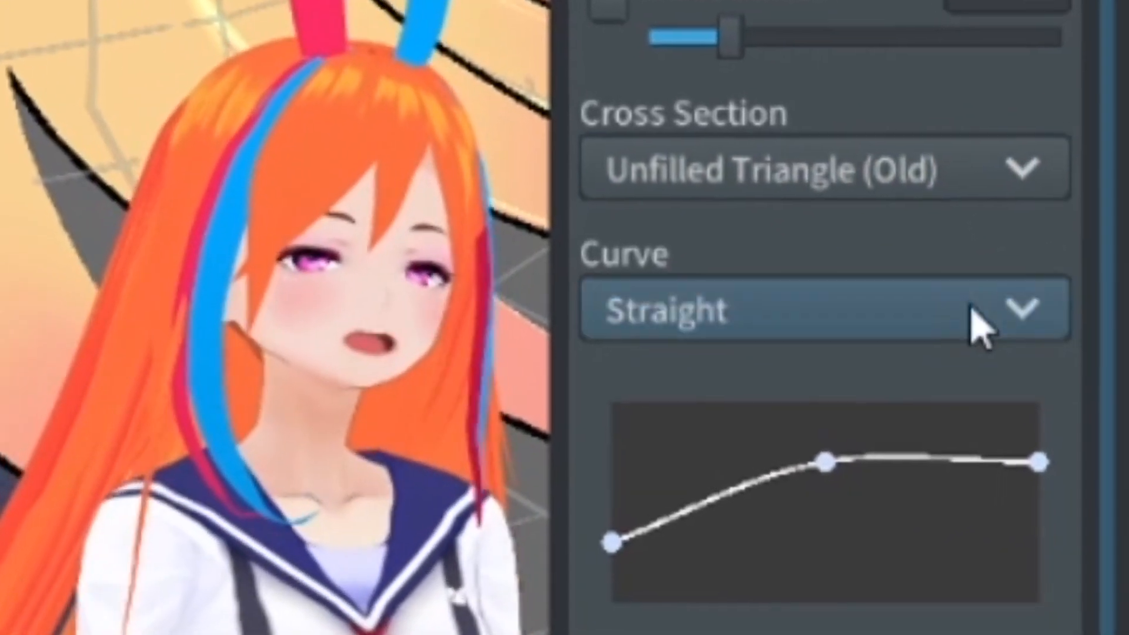
left_click(1000, 414)
left_click(545, 312)
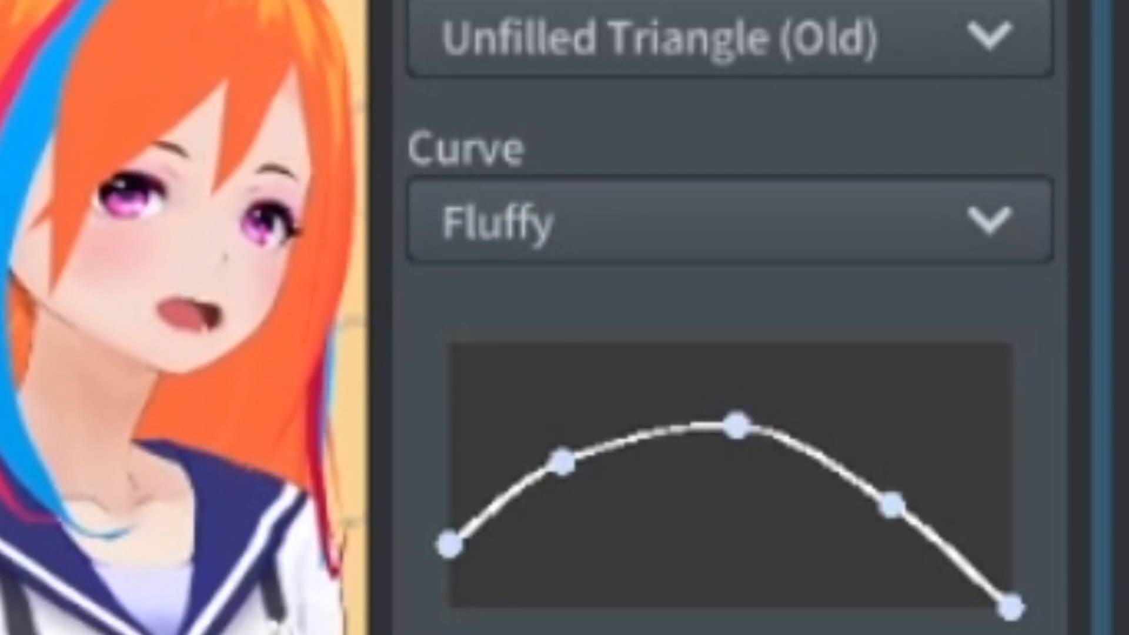
Reshape Hair 2's Fluffy curve by adjusting its five points, dipping the fourth and raising the end point.
left_click_drag(454, 553, 405, 524)
mouse_move(563, 461)
left_mouse_down()
mouse_move(568, 418)
mouse_move(557, 408)
mouse_move(567, 559)
mouse_move(567, 473)
left_mouse_up()
left_click_drag(738, 435, 765, 440)
left_click_drag(897, 525, 880, 572)
left_click_drag(1002, 614, 1010, 495)
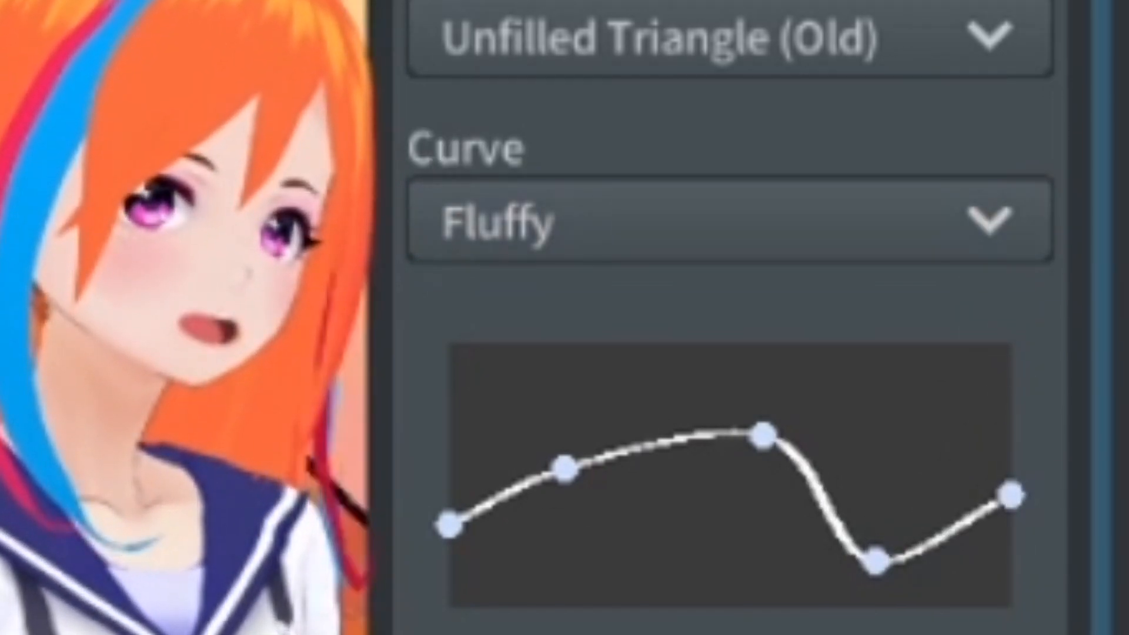
Try the Straight, Squid and Ika-chan curve presets on Hair 2.
left_click(630, 232)
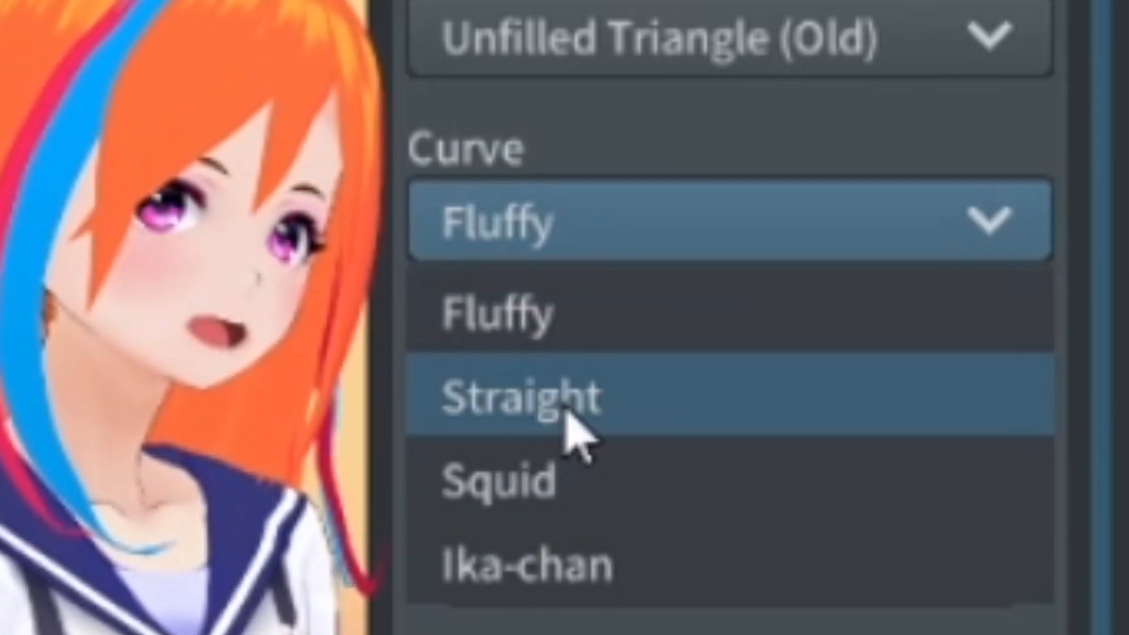
left_click(572, 403)
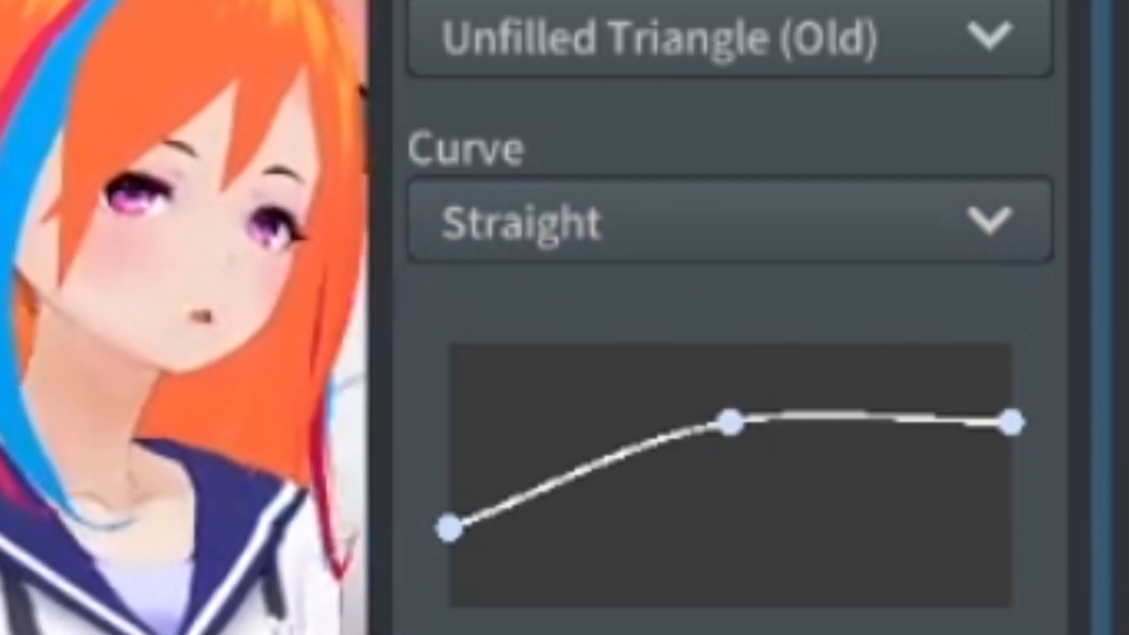
left_click(735, 235)
left_click(630, 476)
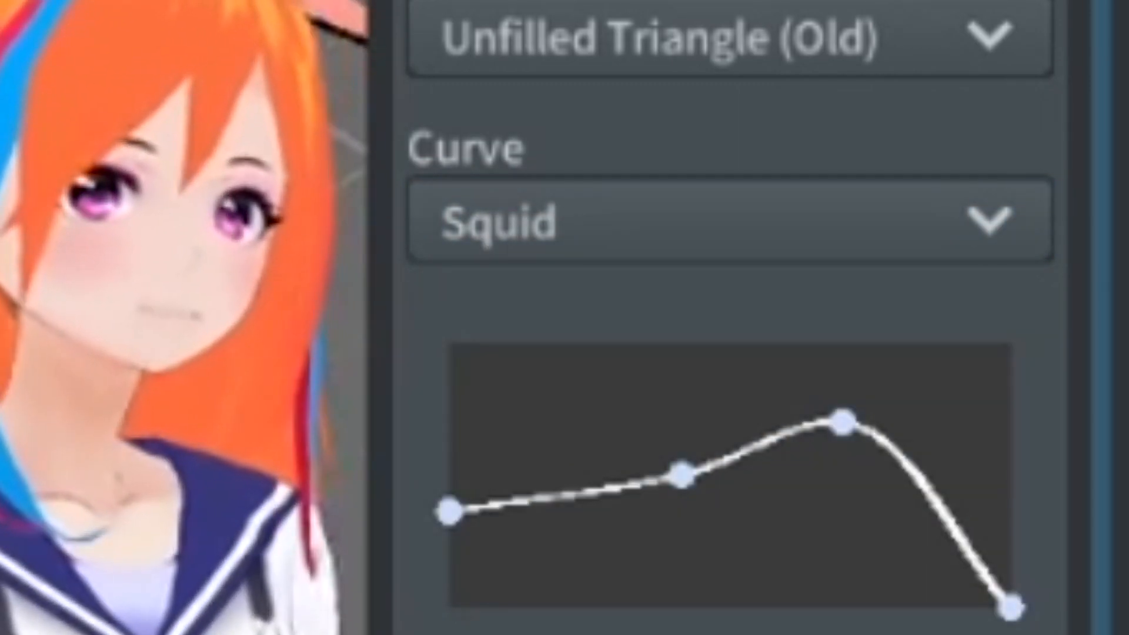
left_click(641, 220)
left_click(532, 566)
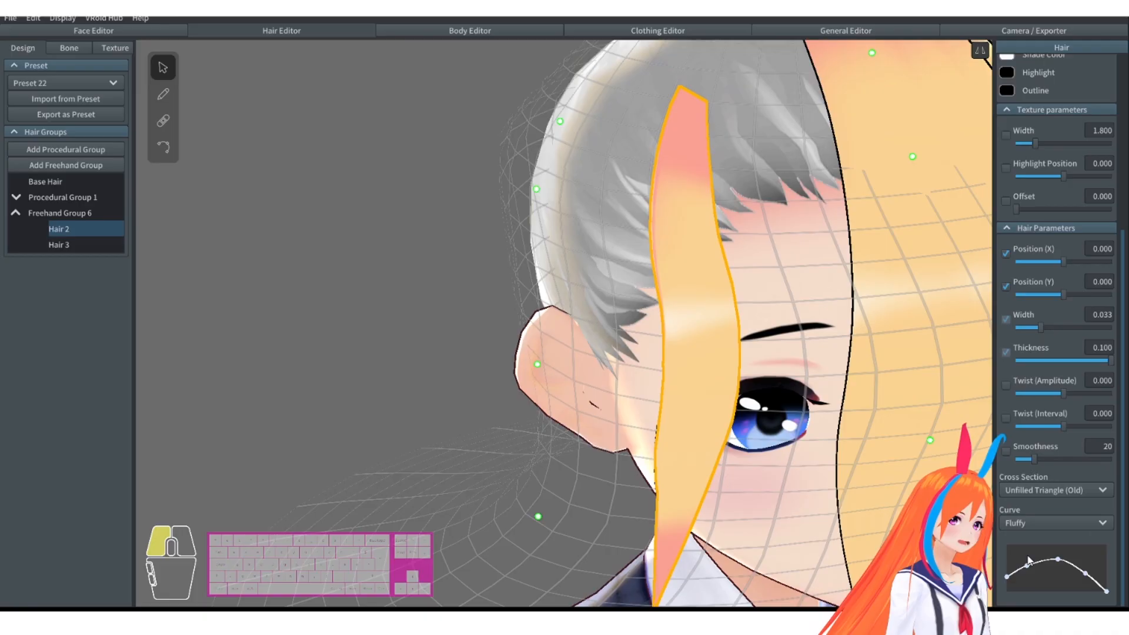
Reshape Hair 2's Fluffy curve so it dips sharply at the fourth point and rises at the strand's end.
left_click_drag(1028, 562, 1107, 567)
middle_click_drag(806, 511, 826, 490)
left_click_drag(1107, 581, 1106, 571)
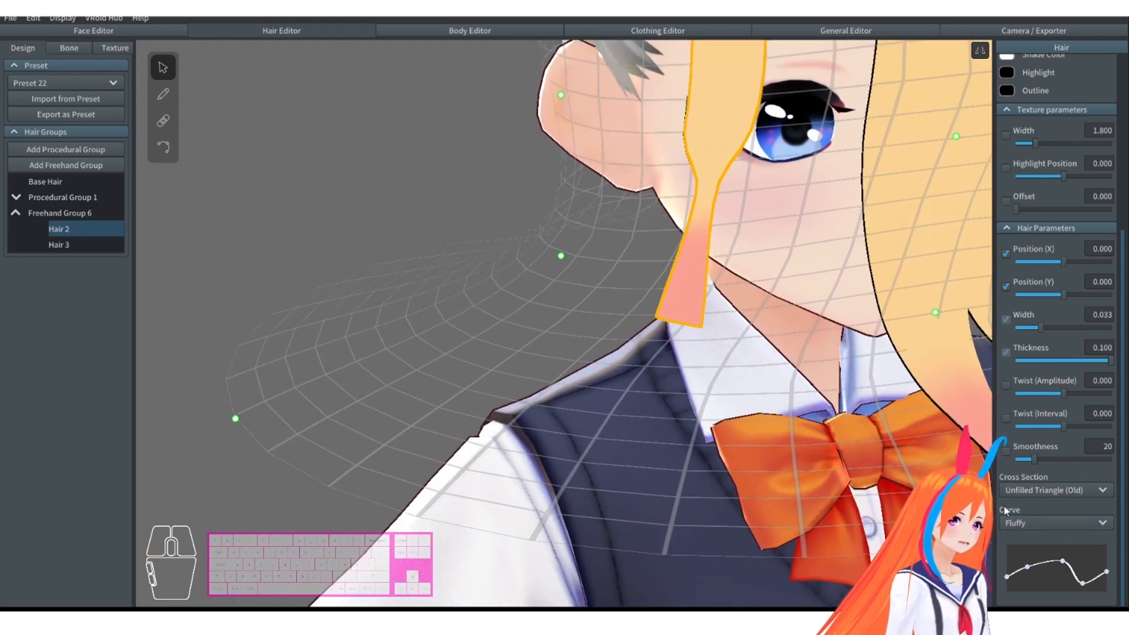
Try the Straight curve preset on Hair 2 and inspect the strand from the front and side.
left_click(1039, 523)
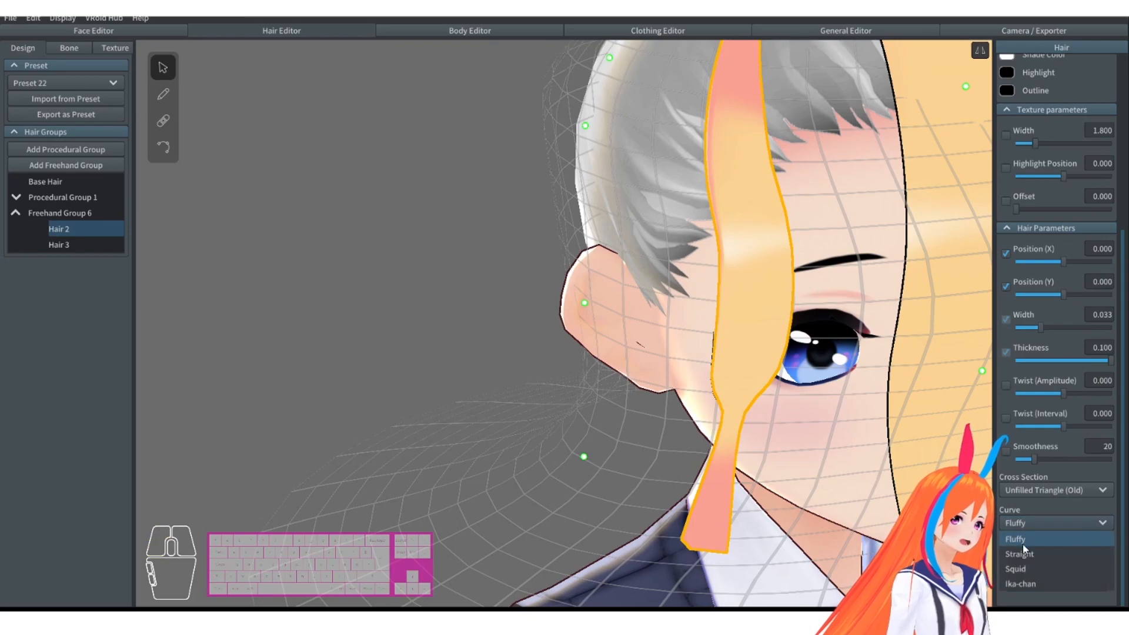
left_click(1020, 553)
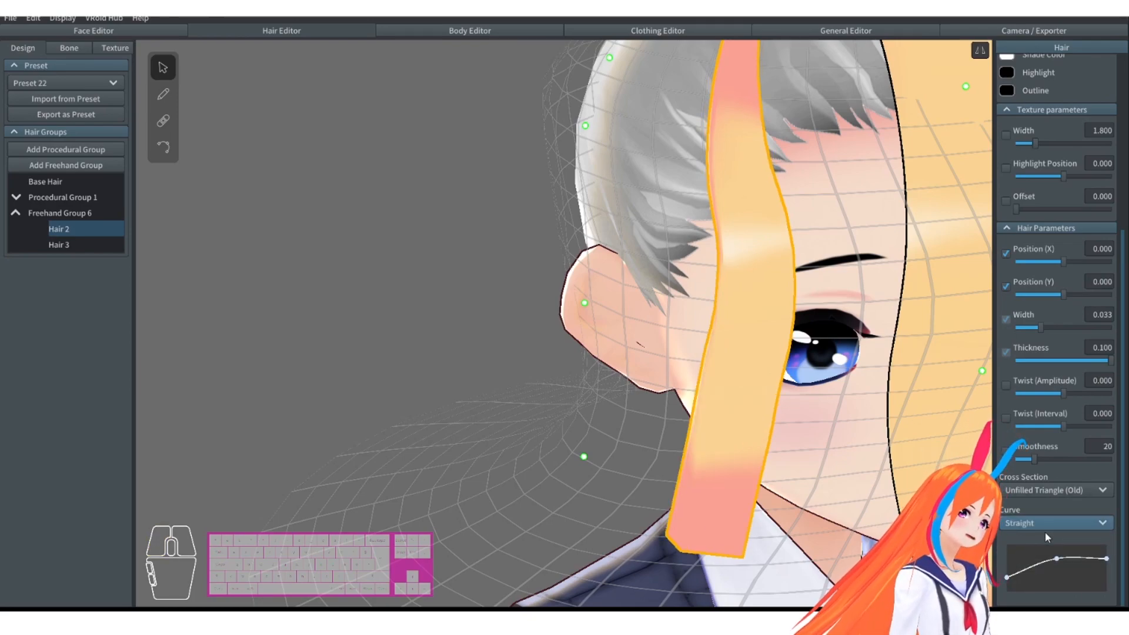
middle_click_drag(858, 261, 806, 343)
scroll(806, 343, "down", 3)
right_click_drag(778, 406, 780, 411)
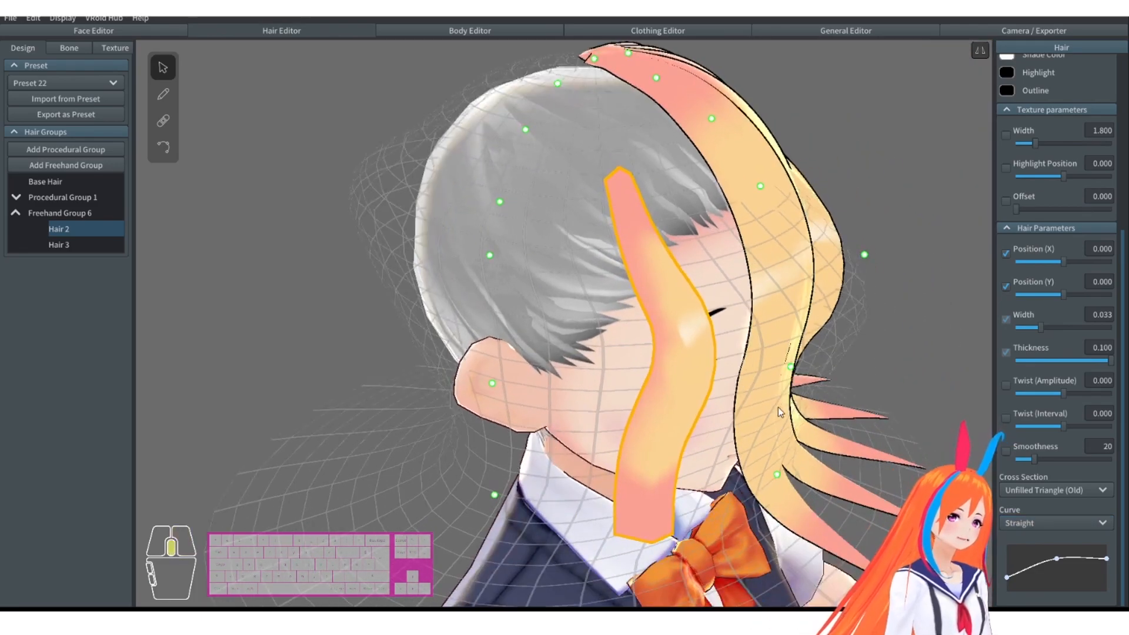
middle_click_drag(780, 411, 759, 393)
right_click_drag(758, 394, 1013, 490)
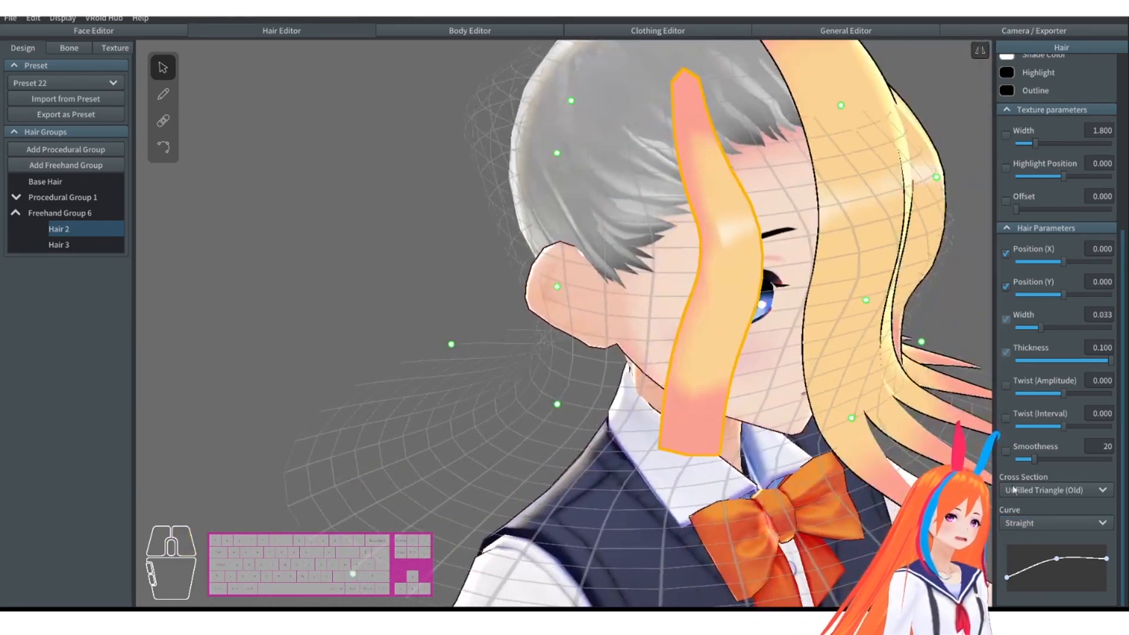
Try the Squid curve preset on Hair 2 and inspect how the strand tapers toward its tip.
left_click(1057, 528)
left_click(1035, 567)
right_click_drag(988, 532, 840, 453)
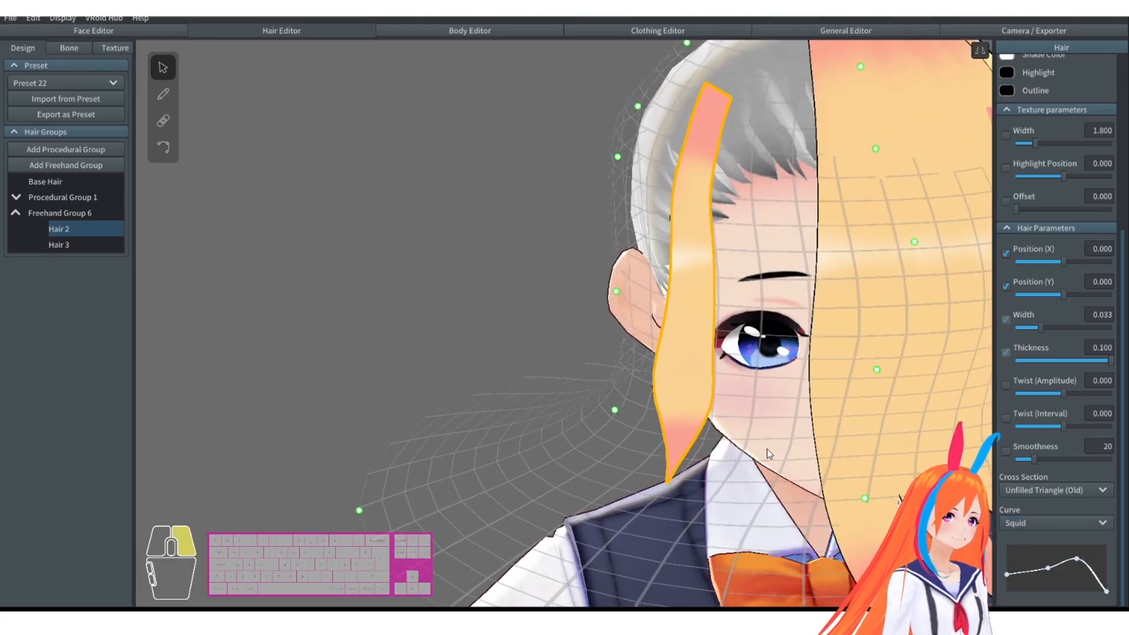
right_click_drag(763, 450, 970, 482)
Try the Ika-chan curve preset on Hair 2, inspect it, and return the curve to Fluffy.
left_click(1046, 523)
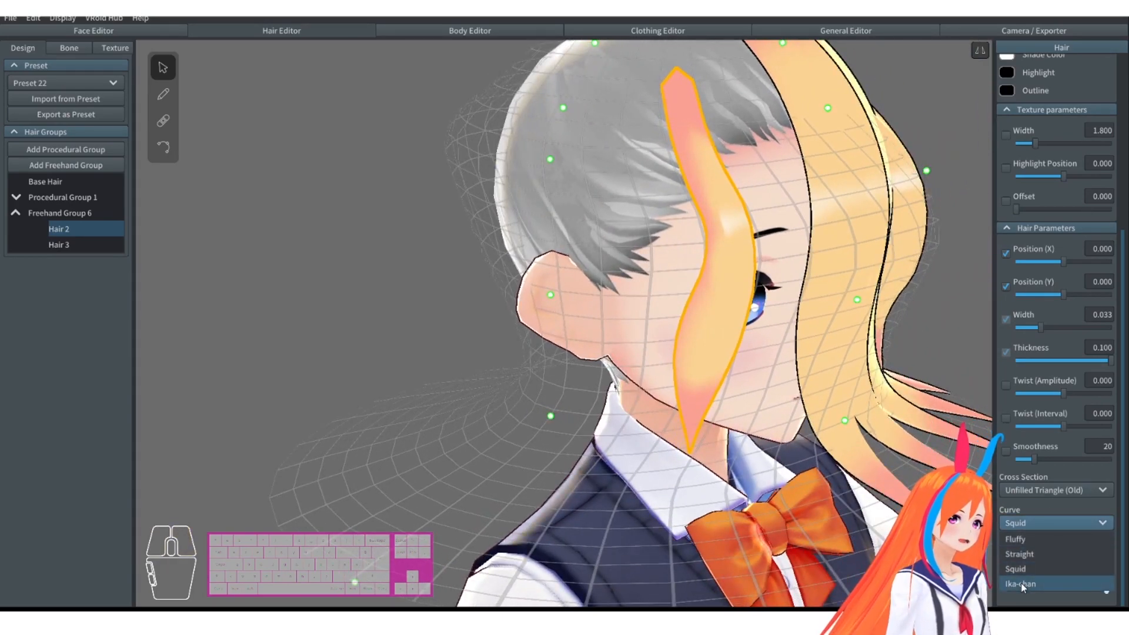
left_click(1021, 584)
right_click_drag(917, 446, 757, 440)
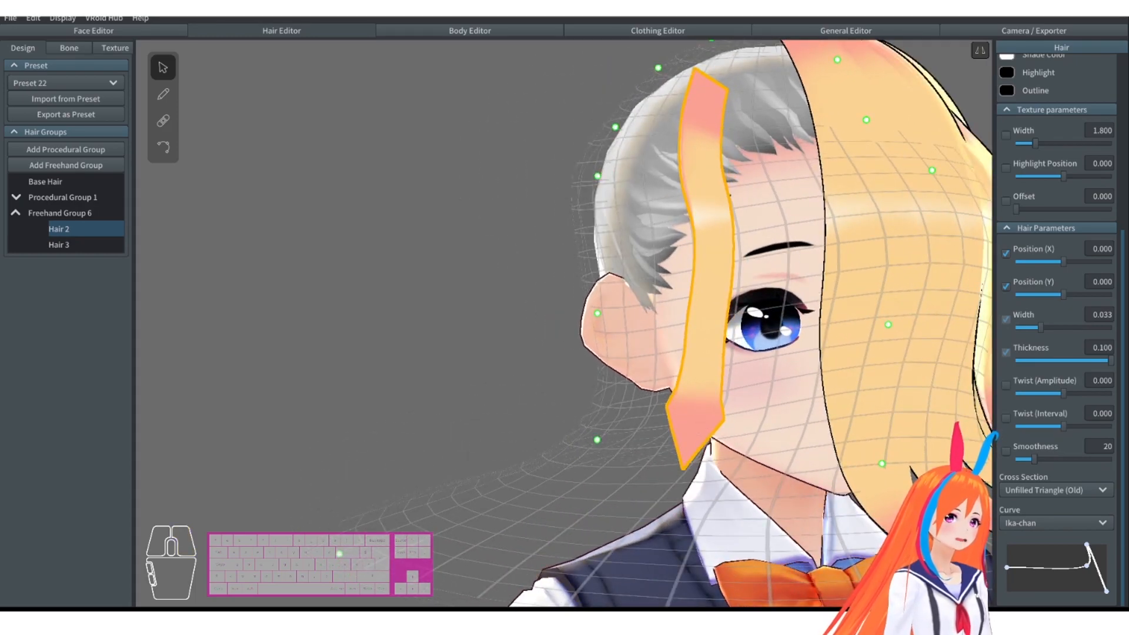
left_click(1096, 524)
left_click(1071, 538)
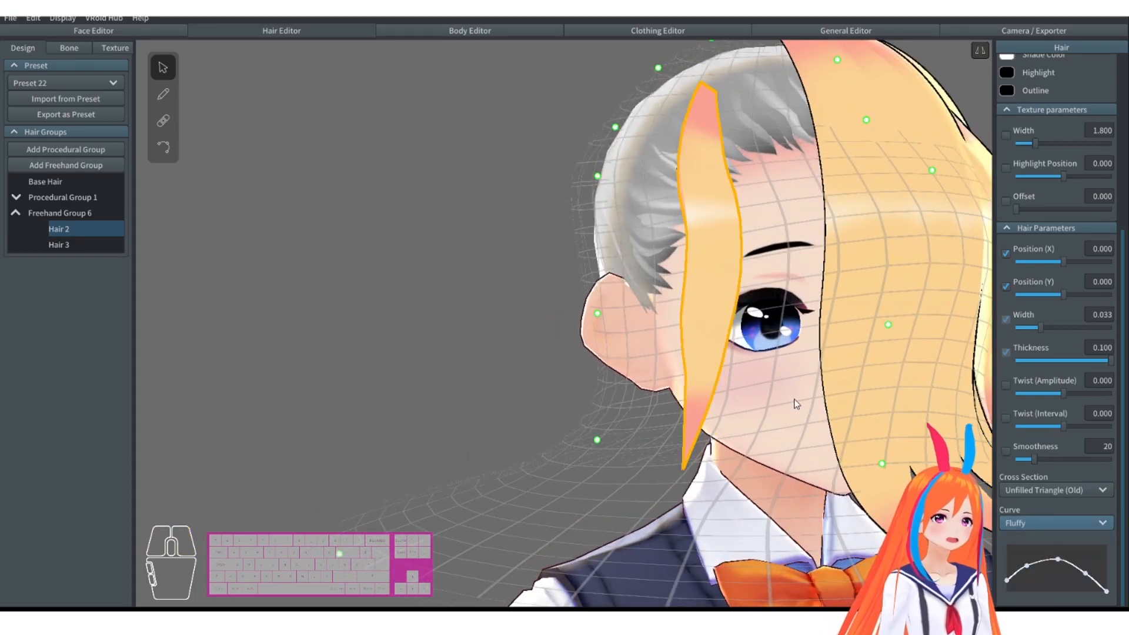
right_click_drag(796, 403, 872, 386)
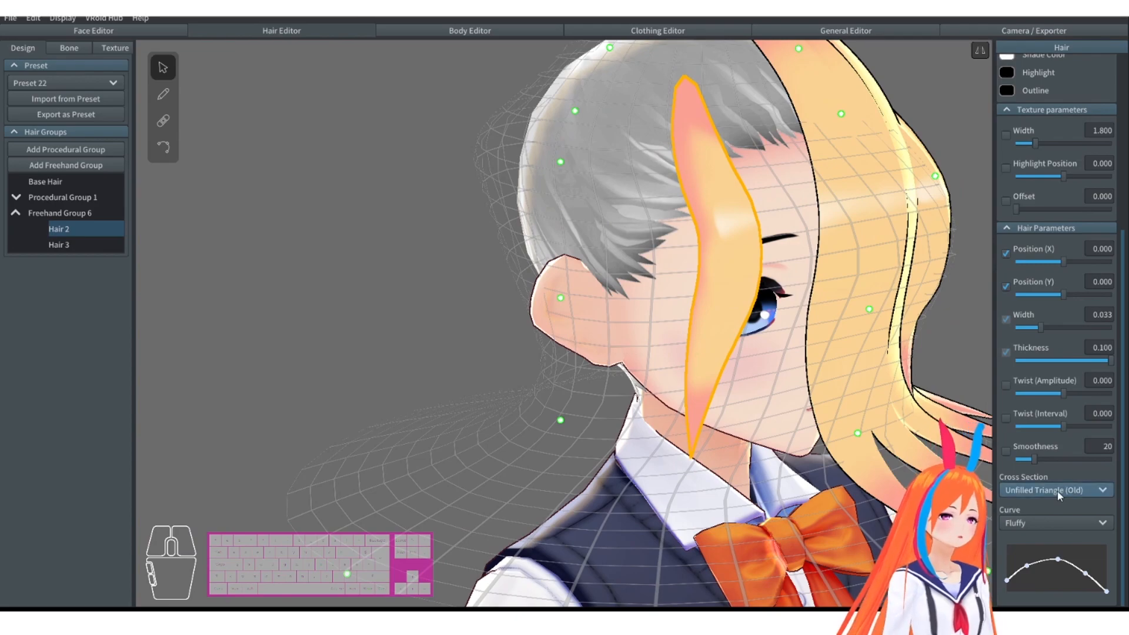
Delete Freehand Group 6 and select the last hair inside Procedural Group 1.
left_click(82, 197)
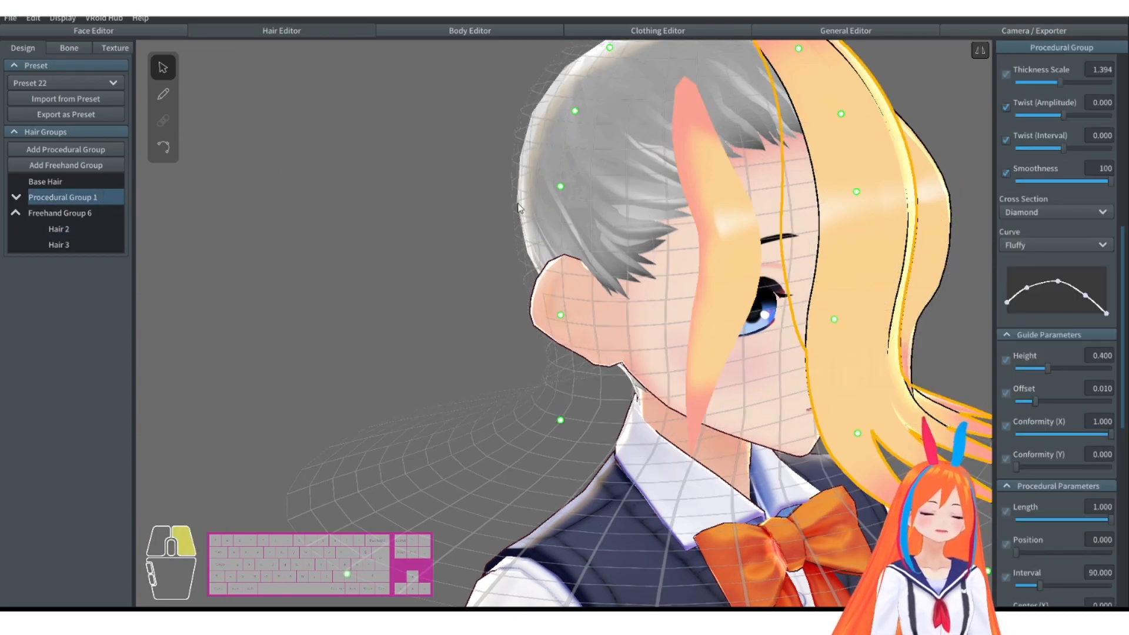
right_click_drag(753, 214, 569, 210)
scroll(559, 213, "down", 3)
right_click_drag(747, 194, 635, 199)
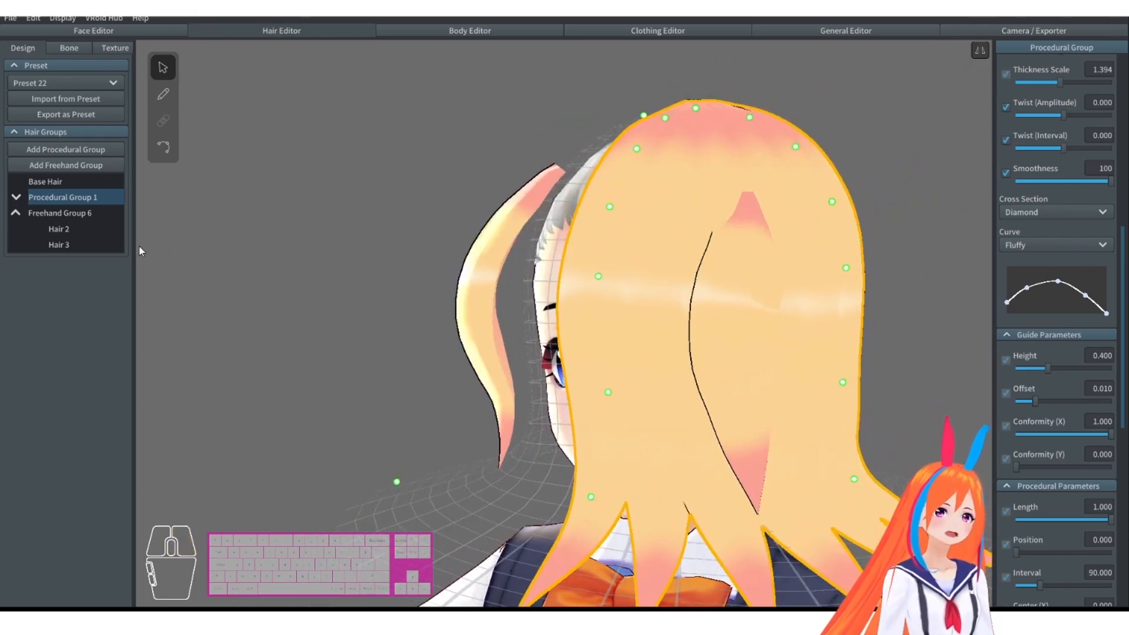
left_click(76, 285)
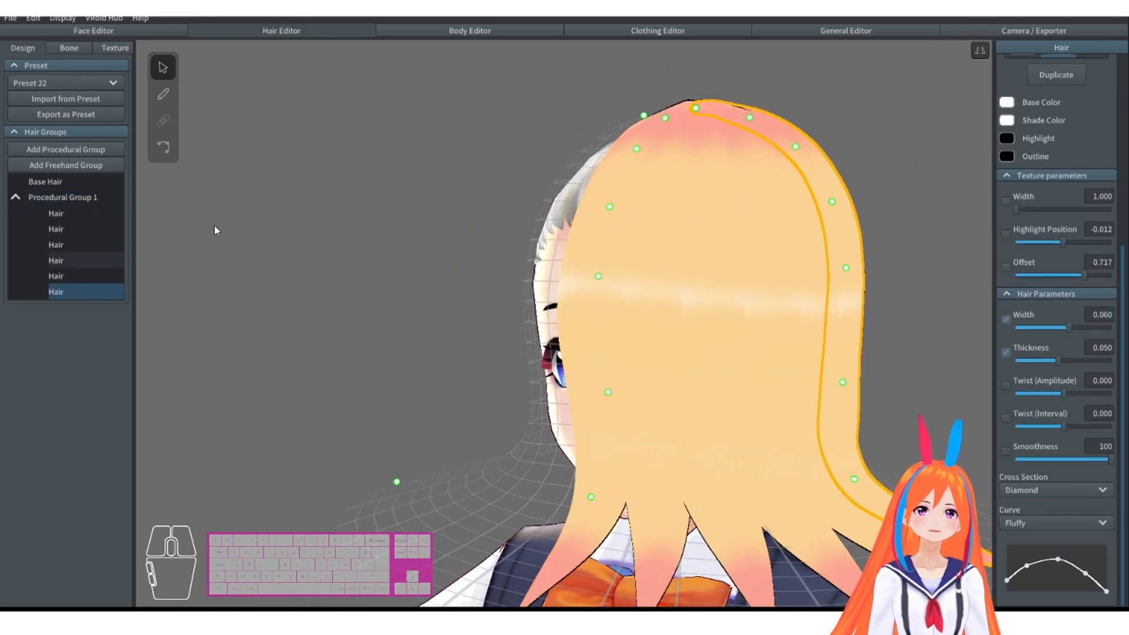
right_click_drag(499, 213, 651, 244)
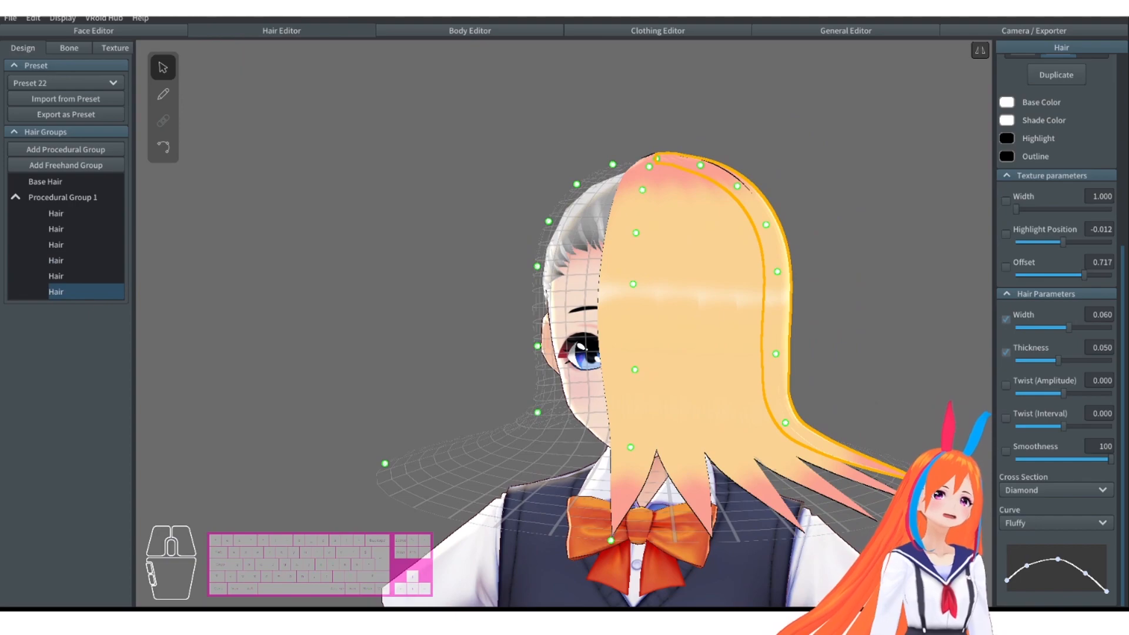
Pull the procedural hair guide's flared lower side in toward the neck and move its lower back points slightly outward.
left_click_drag(831, 503, 777, 413)
right_click_drag(776, 476, 622, 438)
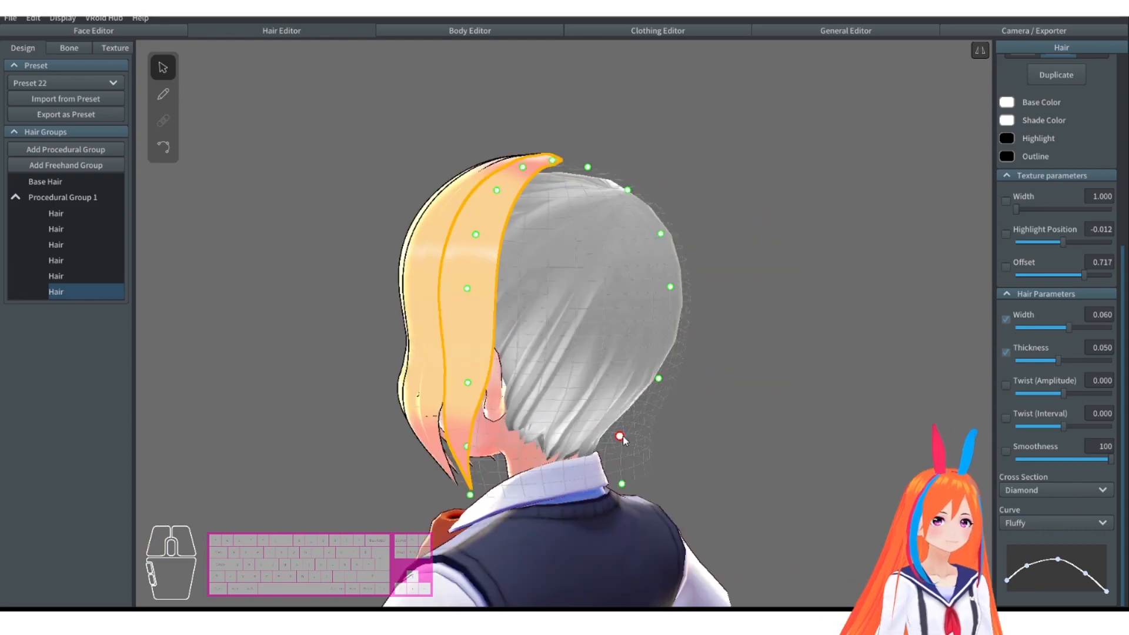
left_click_drag(644, 445, 651, 441)
left_click_drag(658, 380, 673, 383)
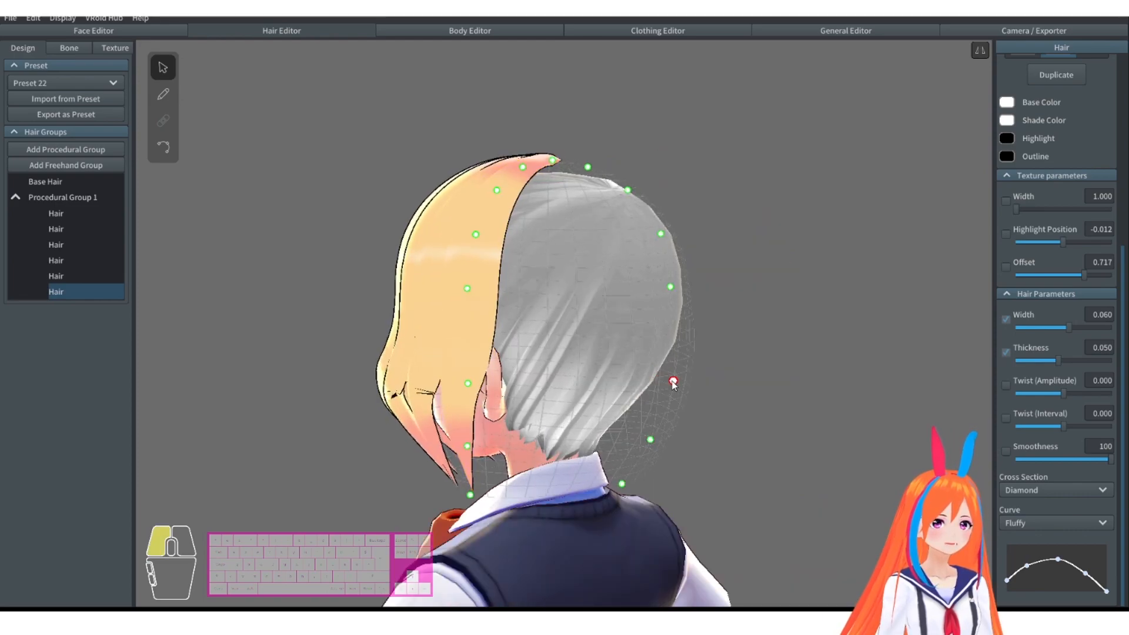
left_click_drag(621, 485, 649, 504)
right_click_drag(703, 445, 653, 448)
Even out the hair guide's lower edge by repositioning a lower side point and moving the lowest back points outward and down.
right_click_drag(900, 120, 811, 177)
left_click_drag(488, 420, 522, 416)
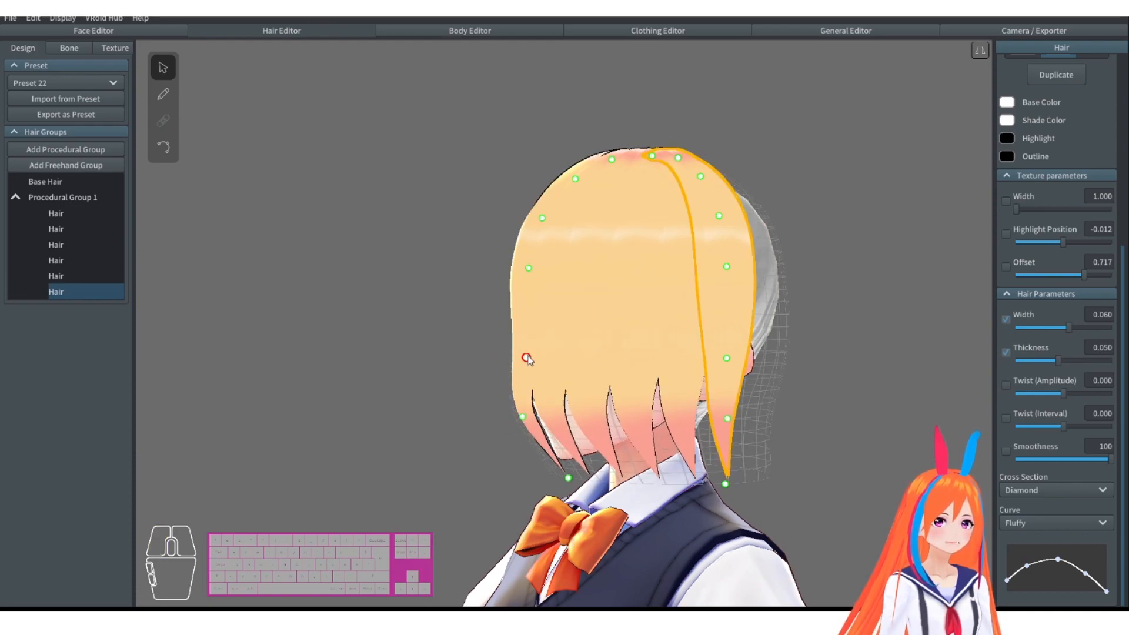
right_click_drag(527, 351, 744, 352)
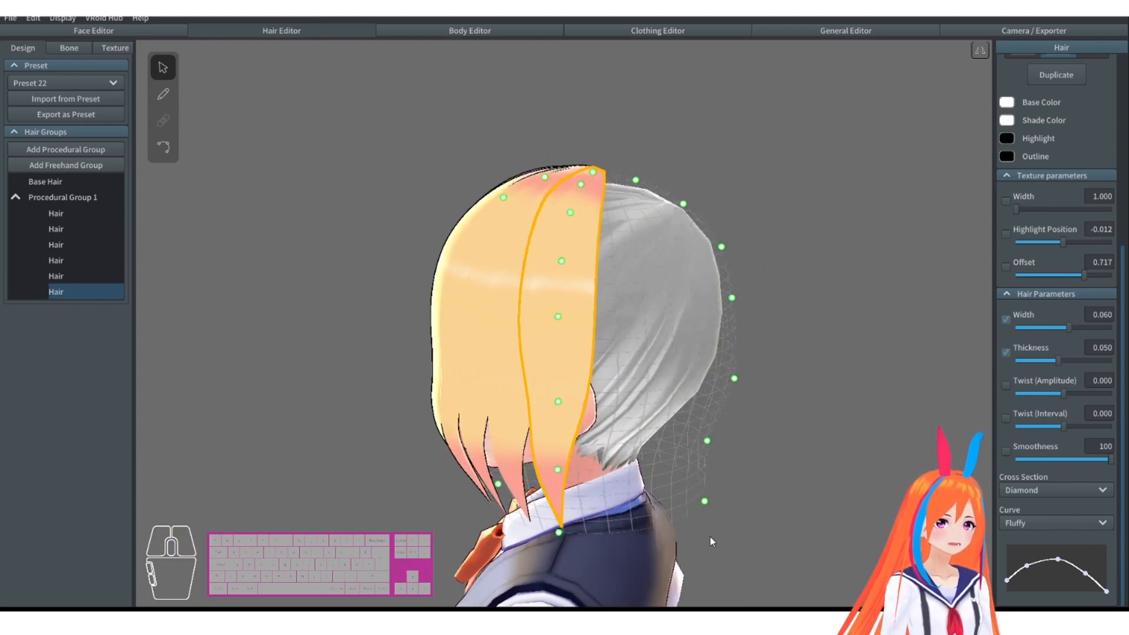
left_click_drag(704, 501, 715, 517)
left_click_drag(705, 438, 729, 445)
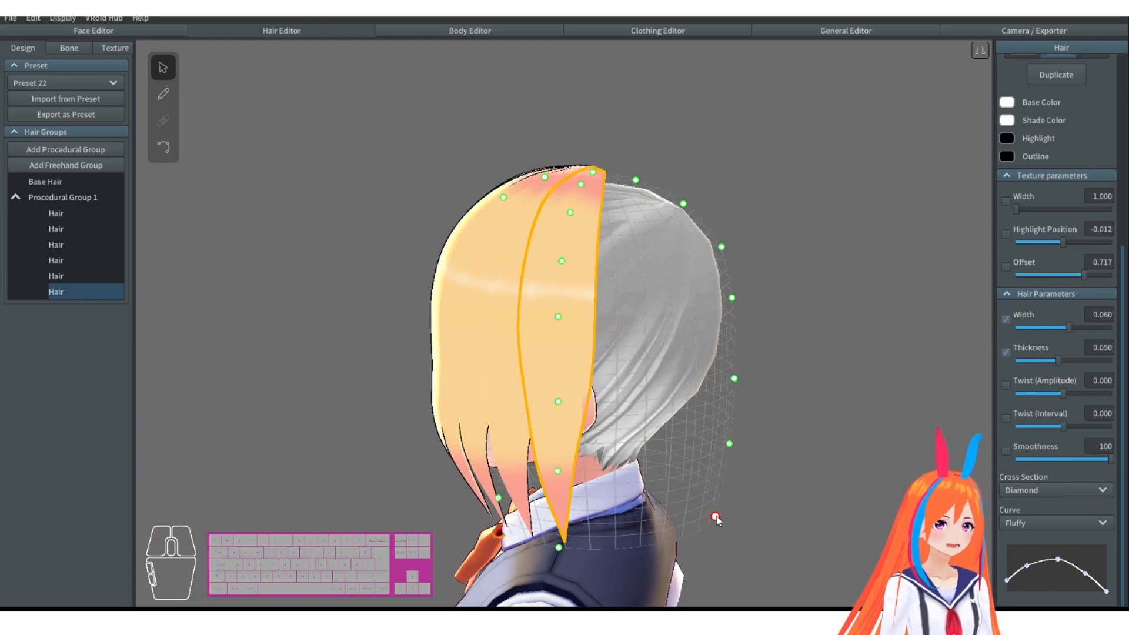
right_click_drag(715, 517, 389, 330)
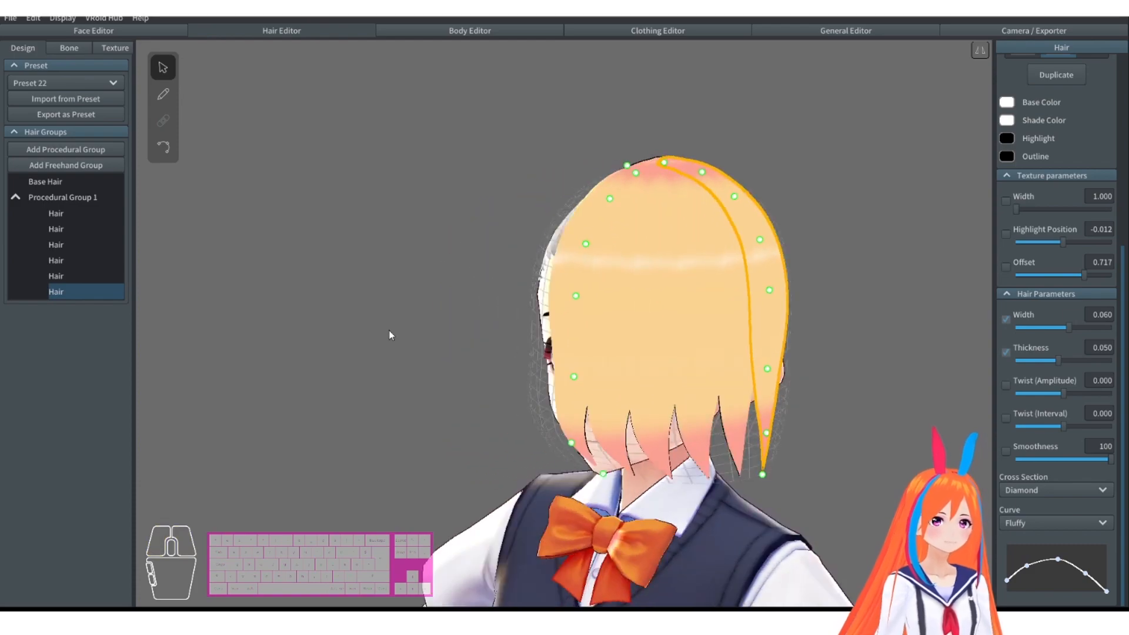
For Procedural Group 1, try a larger guide Height, return it to 0.400, and set the guide Offset to 0.017.
left_click(71, 198)
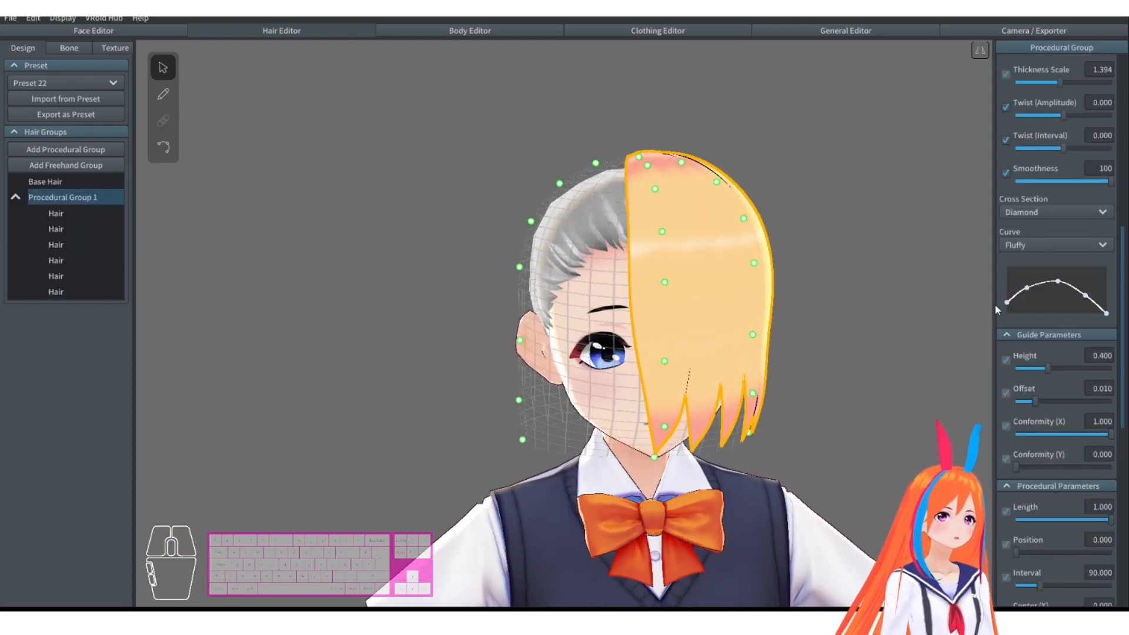
scroll(1060, 345, "down", 2)
scroll(1059, 310, "up", 3)
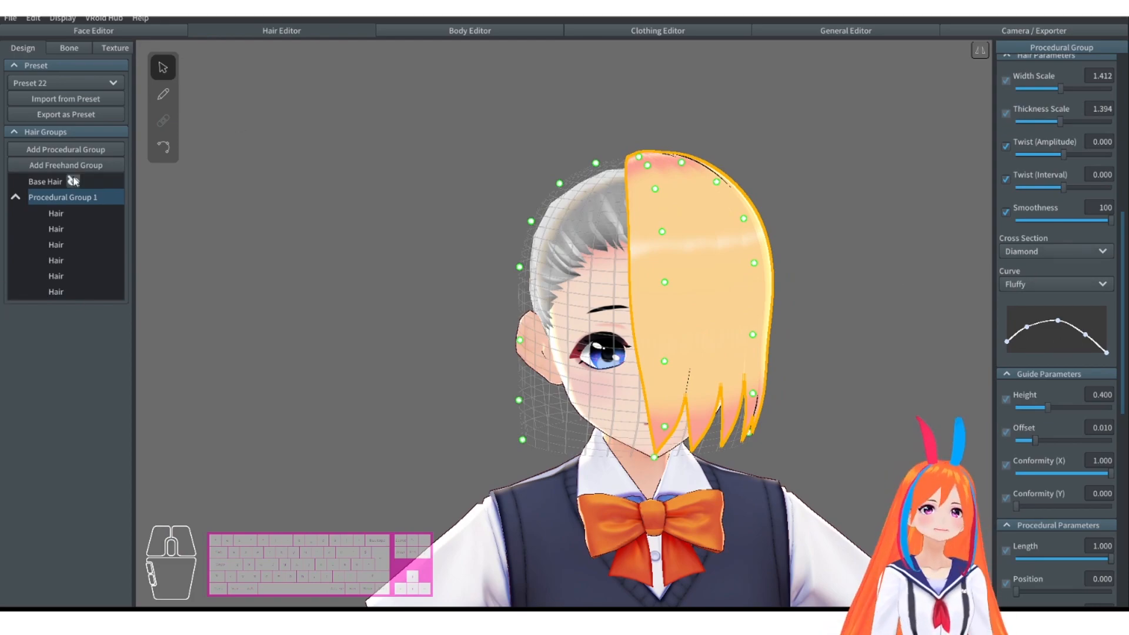
scroll(957, 364, "up", 2)
scroll(1050, 371, "down", 2)
left_click_drag(1047, 329, 1091, 330)
scroll(870, 329, "down", 3)
middle_click_drag(864, 470, 864, 446)
left_click_drag(1091, 330, 1048, 329)
mouse_move(874, 324)
right_mouse_down()
mouse_move(735, 325)
mouse_move(874, 325)
right_mouse_up()
scroll(876, 324, "up", 2)
mouse_move(1035, 362)
left_mouse_down()
mouse_move(1111, 362)
mouse_move(1048, 362)
left_mouse_up()
Set Procedural Group 1's guide Conformity (X) to 0.760 and Conformity (Y) to 0.221 after trying the full Y value.
mouse_move(1110, 395)
left_mouse_down()
mouse_move(1073, 404)
mouse_move(1110, 400)
left_mouse_up()
right_click_drag(758, 424, 823, 427)
left_click_drag(1016, 429, 1110, 429)
mouse_move(764, 438)
right_mouse_down()
mouse_move(731, 427)
mouse_move(764, 423)
right_mouse_up()
left_click_drag(1110, 428, 1027, 432)
left_click_drag(1110, 395, 1083, 398)
right_click_drag(870, 385, 801, 380)
left_click_drag(1083, 395, 1090, 394)
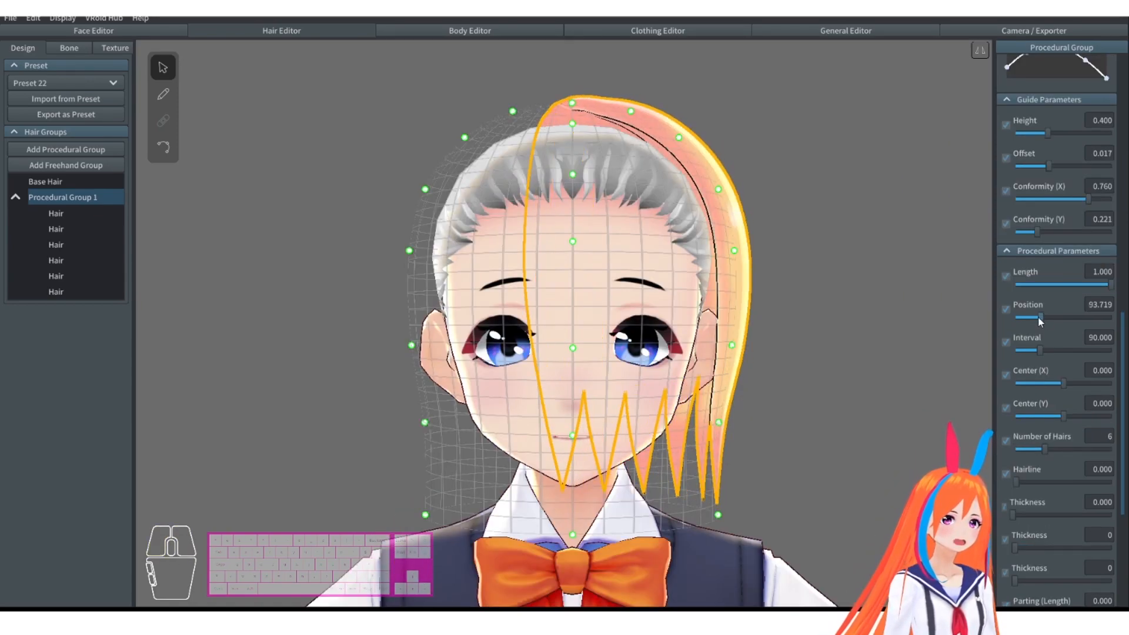
Shift Procedural Group 1's hairs around the head with Position 110.82 and spread them with Interval 143.55, checking from several sides.
right_click_drag(823, 294, 952, 306)
left_click_drag(1040, 318, 1055, 320)
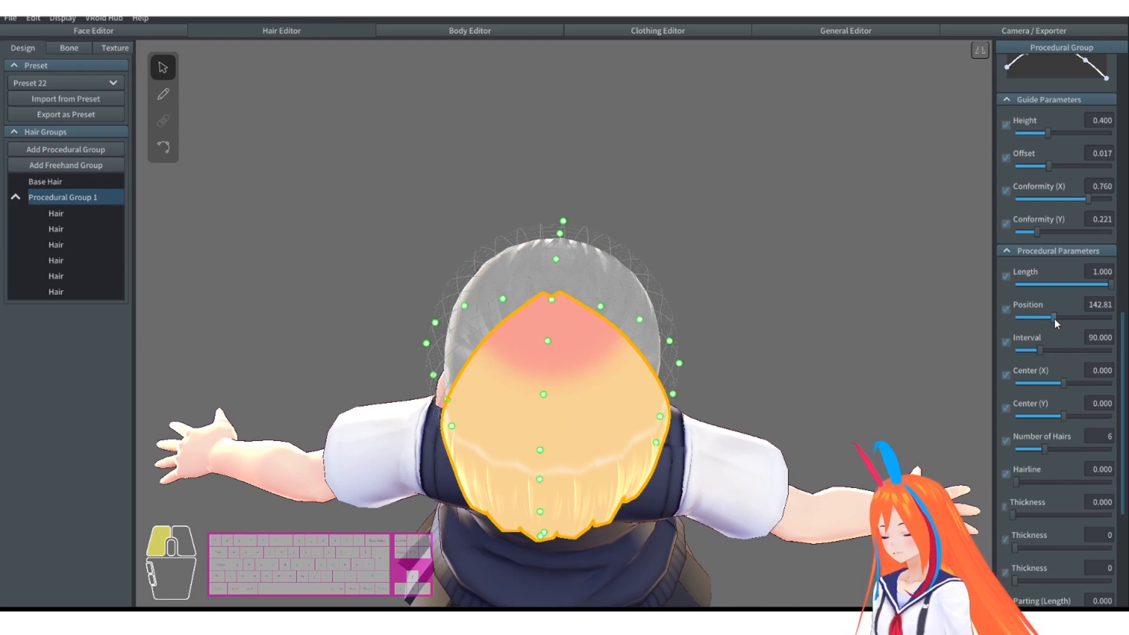
right_click_drag(835, 320, 782, 323)
left_click_drag(1050, 317, 1046, 315)
mouse_move(817, 291)
right_mouse_down()
mouse_move(843, 299)
mouse_move(881, 287)
mouse_move(824, 302)
right_mouse_up()
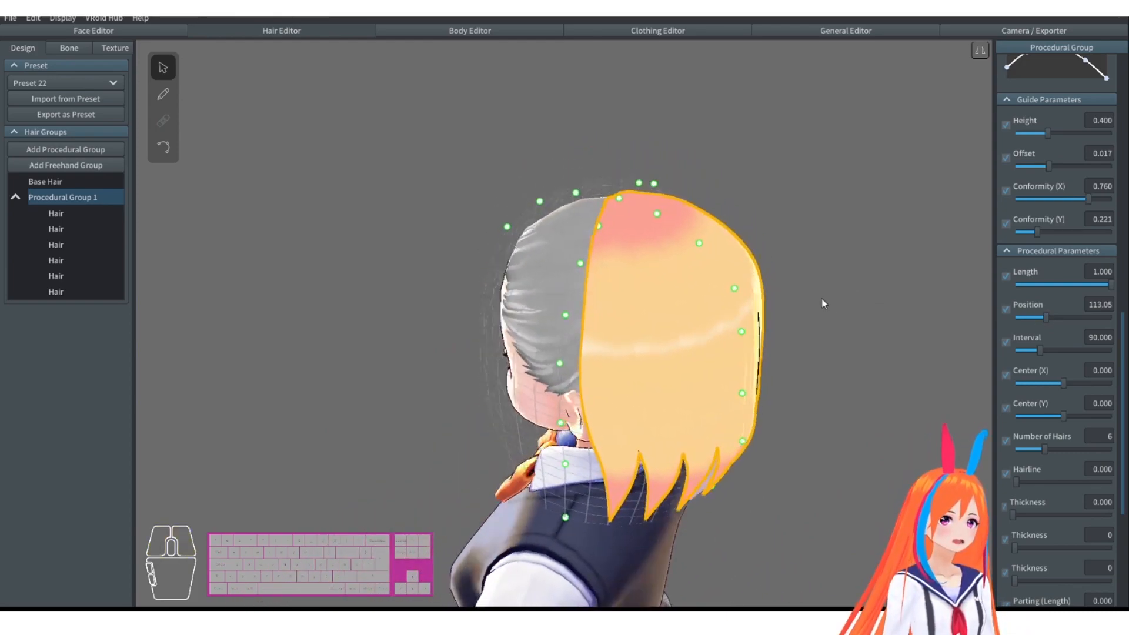
left_click_drag(1044, 349, 1055, 350)
right_click_drag(824, 311, 800, 328)
left_click_drag(1047, 350, 1051, 348)
right_click_drag(870, 311, 985, 302)
left_click_drag(1043, 315, 1042, 316)
right_click_drag(922, 288, 690, 287)
right_click_drag(515, 413, 461, 414)
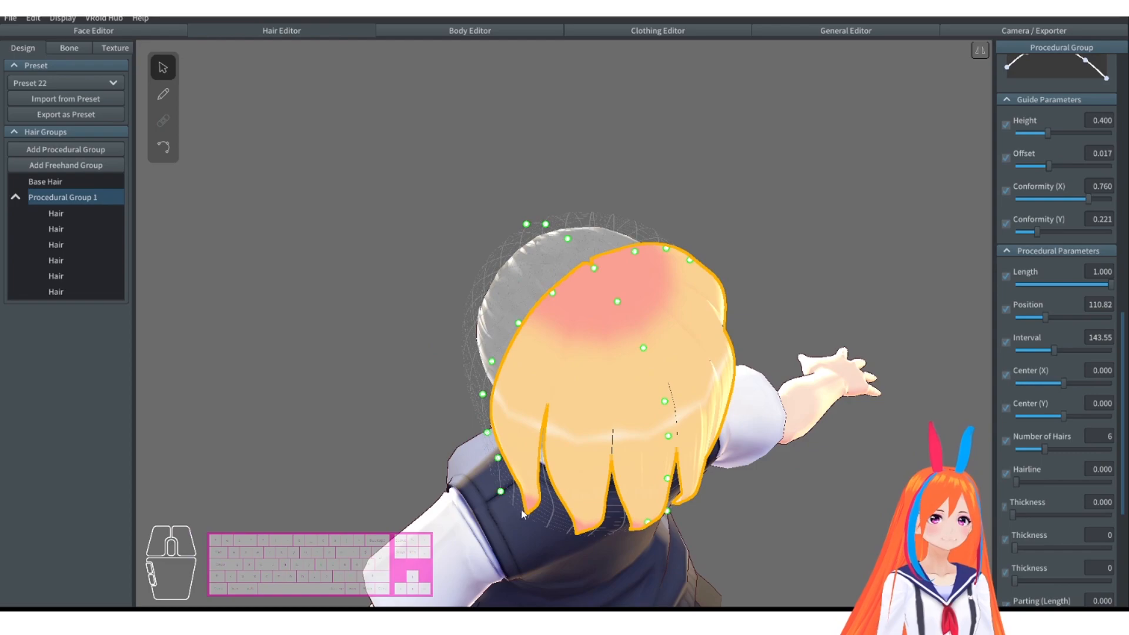
right_click_drag(562, 314, 594, 292)
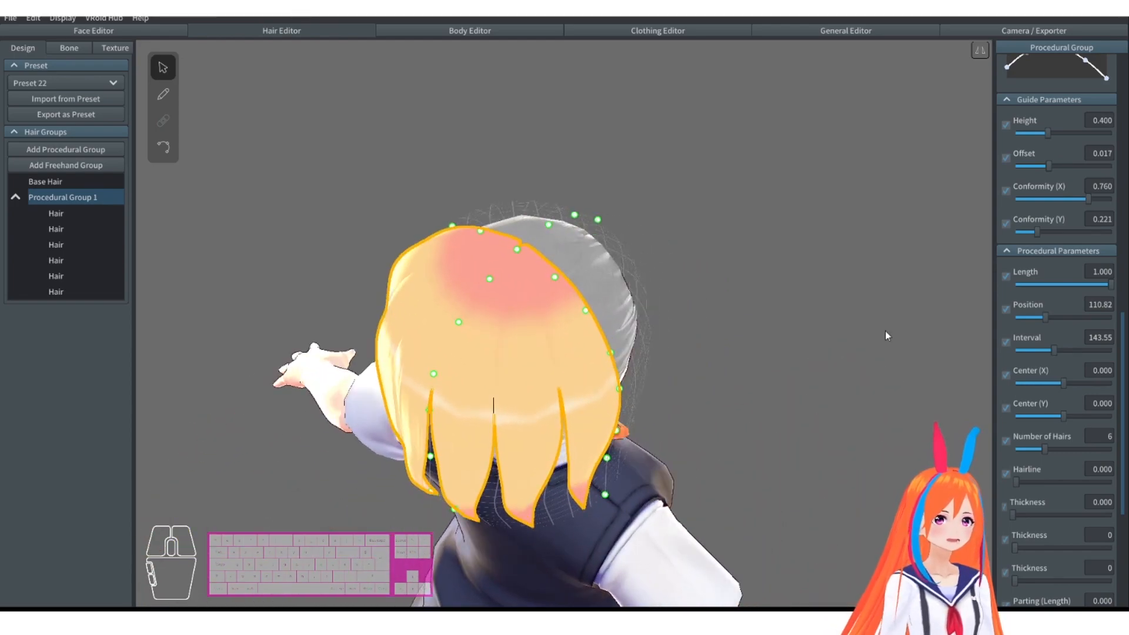
Fine-tune the spread of Procedural Group 1's hairs by setting the Interval to 136.86.
mouse_move(1052, 352)
left_mouse_down()
mouse_move(1101, 354)
mouse_move(1053, 366)
left_mouse_up()
right_click_drag(820, 340, 800, 331)
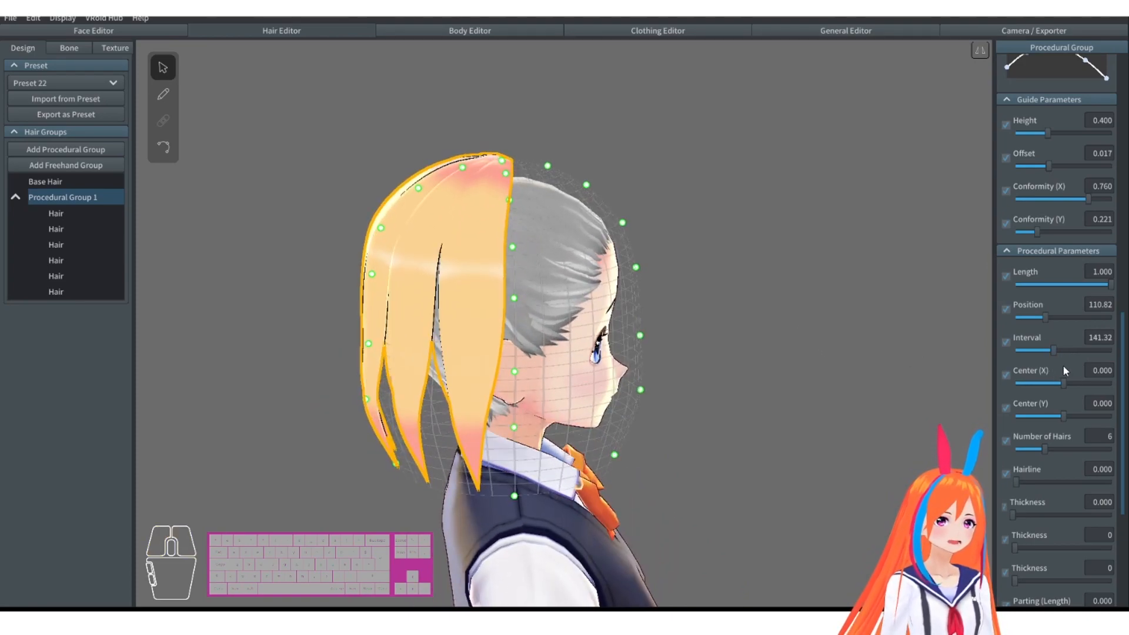
left_click_drag(1052, 351, 1052, 350)
right_click_drag(941, 329, 691, 336)
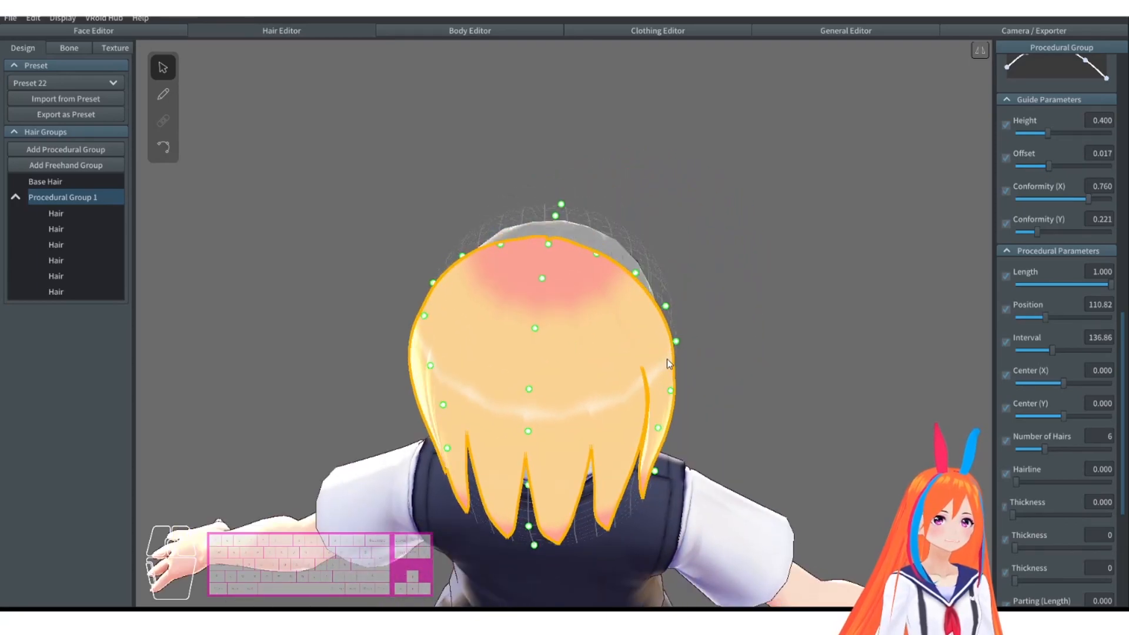
Set Procedural Group 1's Center (X) to 0.037 and check the hairs from the side.
scroll(668, 360, "up", 4)
right_click_drag(647, 382, 683, 348)
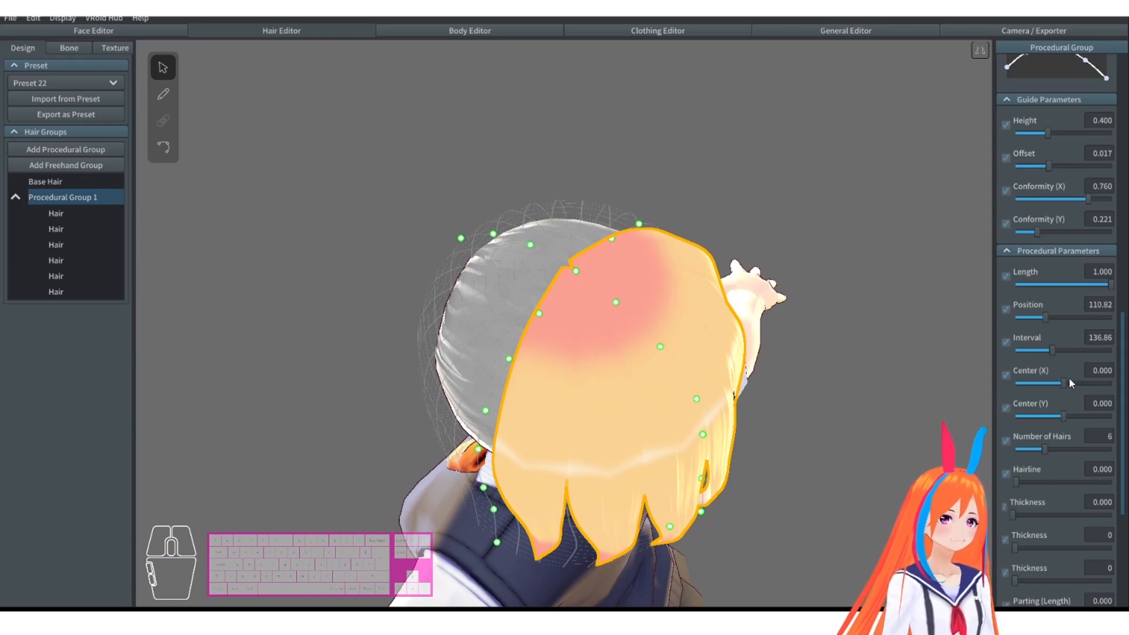
mouse_move(1064, 383)
left_mouse_down()
mouse_move(1076, 383)
mouse_move(1067, 389)
left_mouse_up()
right_click_drag(940, 370, 910, 388)
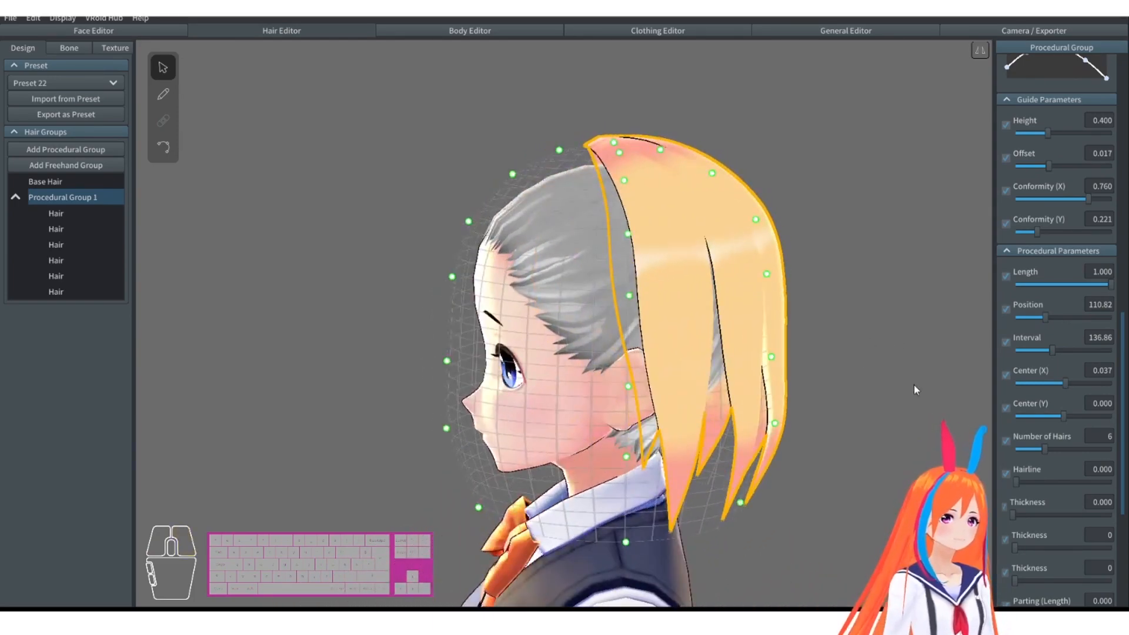
Try Procedural Group 1's Center (Y) at -0.273, then reset it to 0 and view the hairs from behind.
mouse_move(1061, 418)
left_mouse_down()
mouse_move(1077, 417)
mouse_move(1051, 424)
left_mouse_up()
right_click_drag(847, 348, 528, 255)
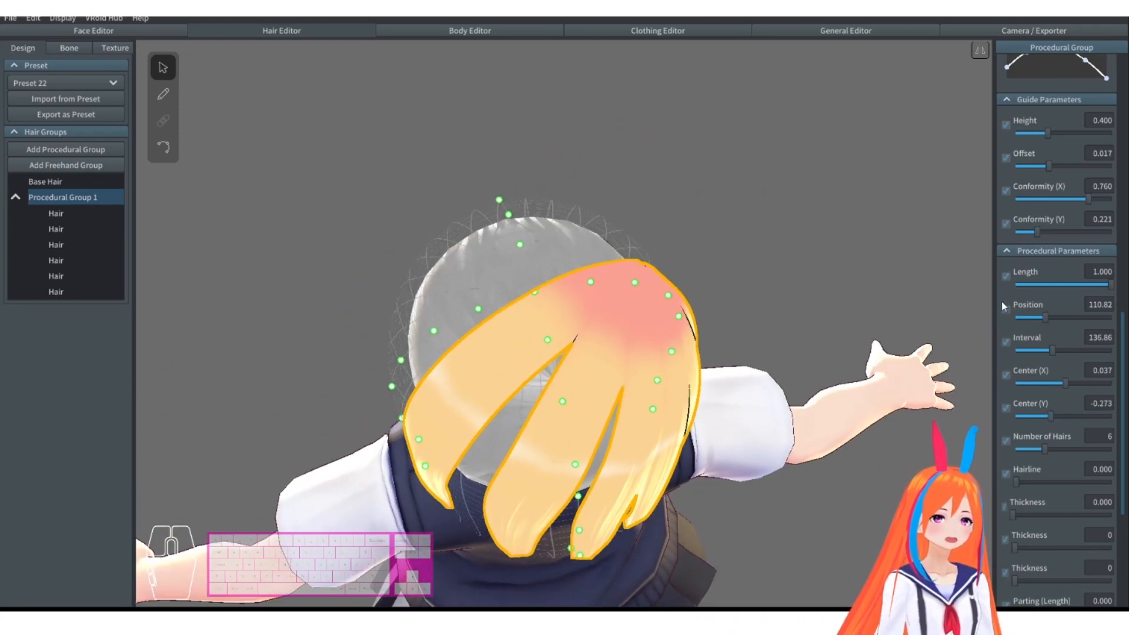
type("0")
key("Return")
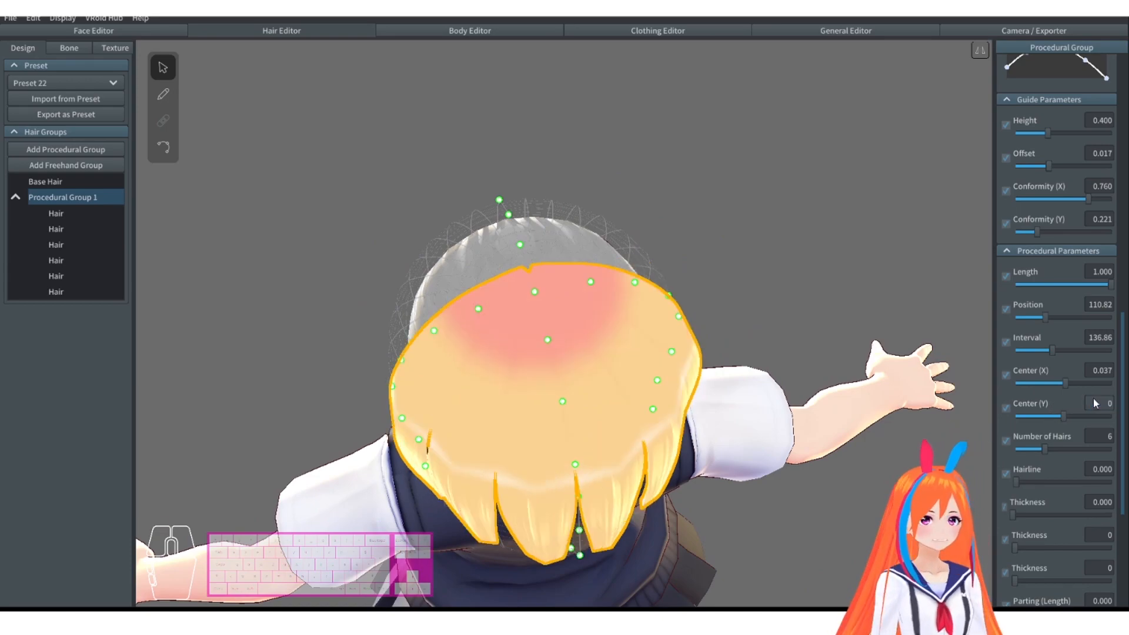
right_click_drag(729, 282, 746, 337)
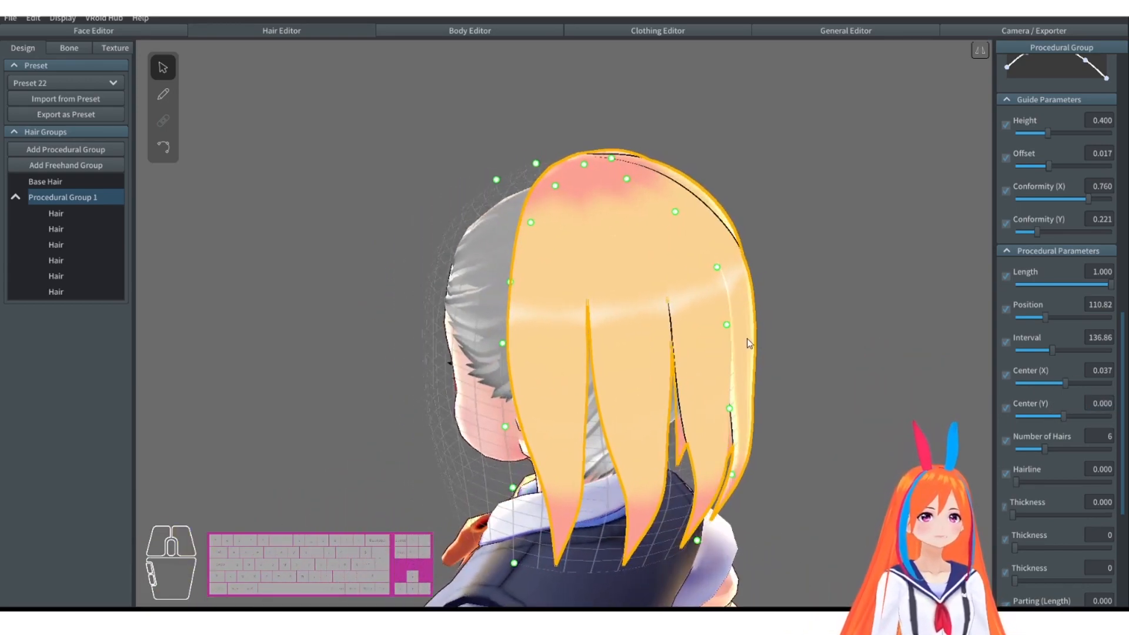
Try a high Number of Hairs for Procedural Group 1, then settle on 10 and check the side.
right_click_drag(873, 391, 840, 364)
left_click_drag(1042, 449, 1089, 448)
right_click_drag(899, 394, 819, 416)
mouse_move(1077, 449)
left_mouse_down()
mouse_move(1046, 454)
mouse_move(1063, 450)
left_mouse_up()
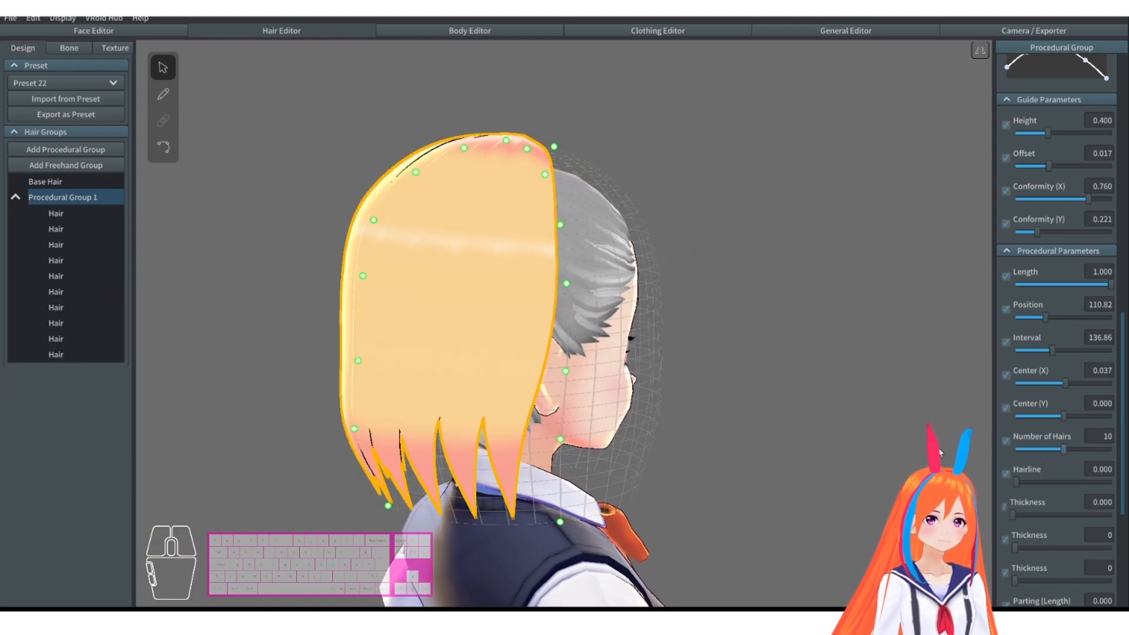
right_click_drag(635, 437, 965, 390)
Set Procedural Group 1's Thickness Scale to 0.875 and its guide Offset to 0.011.
scroll(1051, 393, "up", 10)
left_click_drag(1054, 395, 1044, 395)
mouse_move(958, 370)
right_mouse_down()
mouse_move(817, 334)
mouse_move(964, 376)
right_mouse_up()
scroll(1048, 432, "down", 5)
left_click_drag(1049, 441, 1037, 450)
right_click_drag(882, 388, 902, 370)
Keep the Hairline at 0 and set the first procedural Thickness to 0.225 after trying its maximum.
scroll(1043, 400, "down", 6)
mouse_move(1016, 404)
left_mouse_down()
mouse_move(1055, 406)
mouse_move(1012, 406)
left_mouse_up()
right_click_drag(941, 353, 923, 424)
left_click_drag(1013, 437, 1112, 437)
right_click_drag(941, 382, 917, 377)
left_click_drag(1111, 437, 1035, 437)
right_click_drag(882, 352, 859, 316)
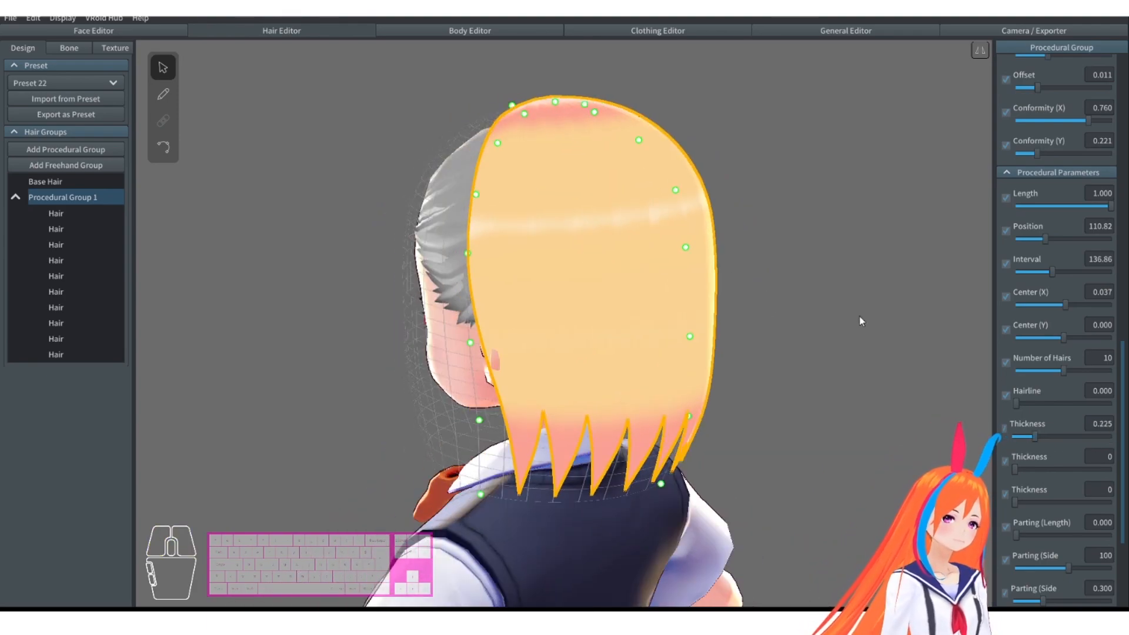
Keep the other two Thickness values at 0 and try a strong, then a slight Parting (Length).
left_click_drag(1015, 470, 1012, 470)
right_click_drag(870, 376, 940, 388)
mouse_move(1015, 503)
left_mouse_down()
mouse_move(1098, 504)
mouse_move(1013, 504)
left_mouse_up()
right_click_drag(905, 383, 953, 385)
left_click_drag(1017, 535, 1058, 535)
right_click_drag(940, 383, 807, 385)
left_click_drag(1059, 534, 1033, 535)
right_click_drag(706, 365, 829, 358)
Try the first Parting (Side) value at 152, then set it and Parting (Length) to 0.
scroll(1055, 499, "down", 3)
left_click_drag(1068, 490, 1105, 496)
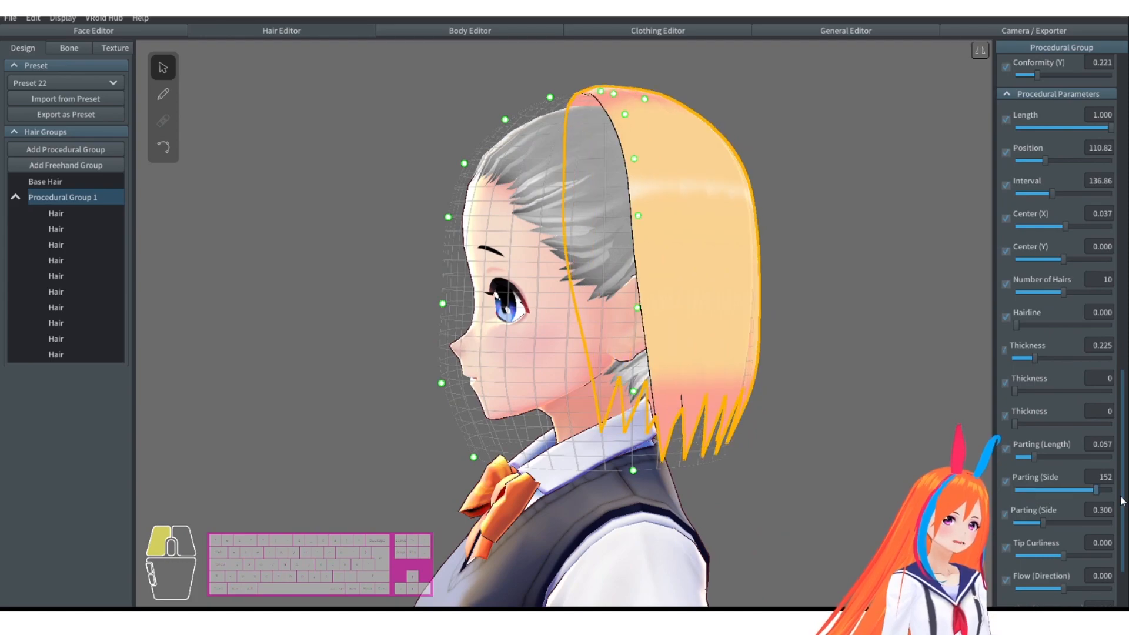
right_click_drag(917, 382, 847, 382)
left_click_drag(1106, 491, 1014, 492)
right_click_drag(824, 376, 934, 379)
left_click_drag(1033, 457, 1013, 456)
right_click_drag(816, 361, 917, 382)
Set Procedural Group 1's Tip Curliness to 0.078 after trying a stronger curl.
scroll(1064, 453, "down", 3)
left_click_drag(1067, 461, 1101, 462)
right_click_drag(940, 418, 846, 429)
left_click_drag(1102, 462, 1067, 467)
right_click_drag(852, 435, 882, 432)
Try Flow (Direction) near its maximum on the procedural hairs, then reset it to 0.
left_click_drag(1062, 495, 1110, 496)
right_click_drag(824, 423, 882, 424)
left_click_drag(1109, 496, 1103, 506)
left_click(1099, 482)
type("0")
right_click_drag(791, 354, 559, 358)
Try Flow (Convergence) at its maximum, view the hairs from the side, then reset it to 0.
left_click_drag(1016, 528, 1113, 532)
right_click_drag(823, 376, 706, 376)
left_click(1099, 515)
type("0")
right_click_drag(439, 237, 706, 253)
Try the two Flow (Curve) parameters on the procedural hairs, then reset both to 0.
left_click_drag(1063, 561, 1109, 565)
right_click_drag(823, 400, 559, 400)
left_click_drag(1108, 561, 1100, 591)
left_click(1099, 548)
type("0")
left_click(1098, 583)
type("0")
Reshape the hair guide from the front by moving its lowest side point inward and the points beside cheek and ear outward.
right_click_drag(952, 376, 792, 276)
left_click_drag(740, 456, 685, 462)
left_click_drag(742, 352, 764, 378)
left_click_drag(754, 278, 770, 278)
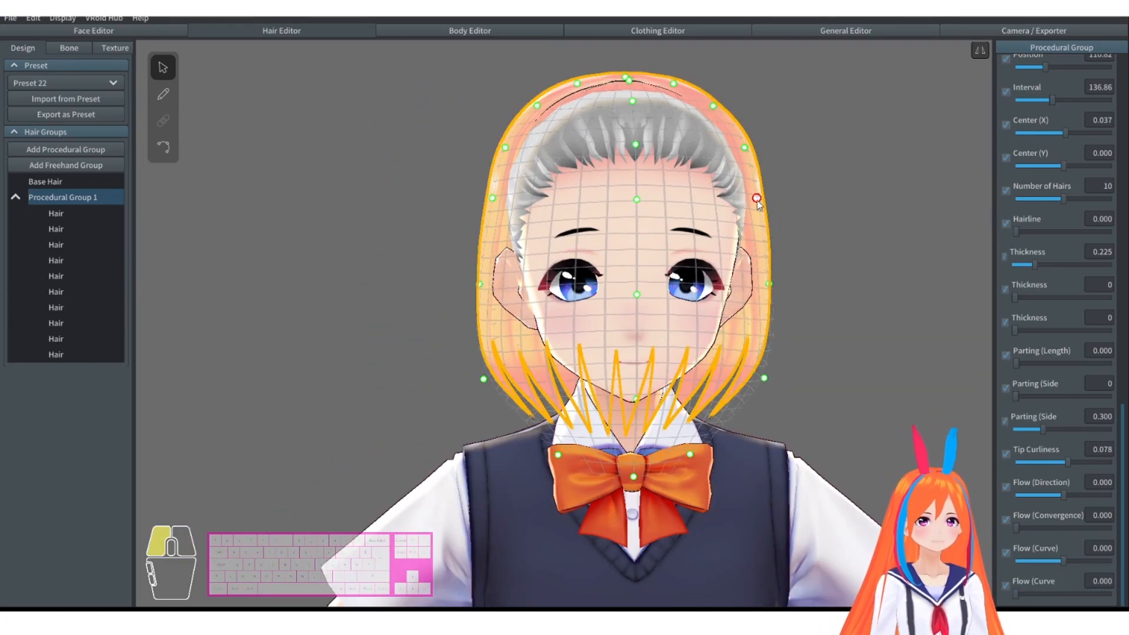
right_click_drag(770, 278, 964, 260)
Raise the root end of the Fluffy curve and adjust its control points, then inspect the deselected hair from front and side.
scroll(1053, 329, "up", 10)
left_click_drag(1007, 533, 1007, 508)
right_click_drag(776, 306, 718, 329)
left_click_drag(1086, 516, 1092, 510)
right_click_drag(917, 400, 823, 400)
left_click_drag(1092, 510, 1067, 511)
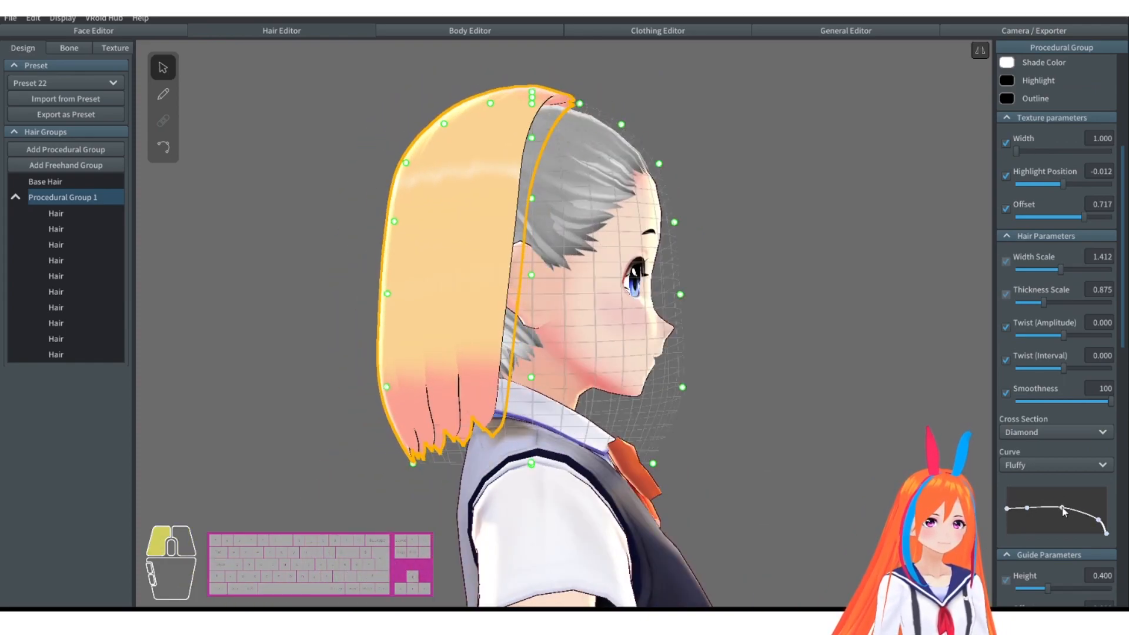
left_click(756, 424)
right_click_drag(756, 423, 703, 426)
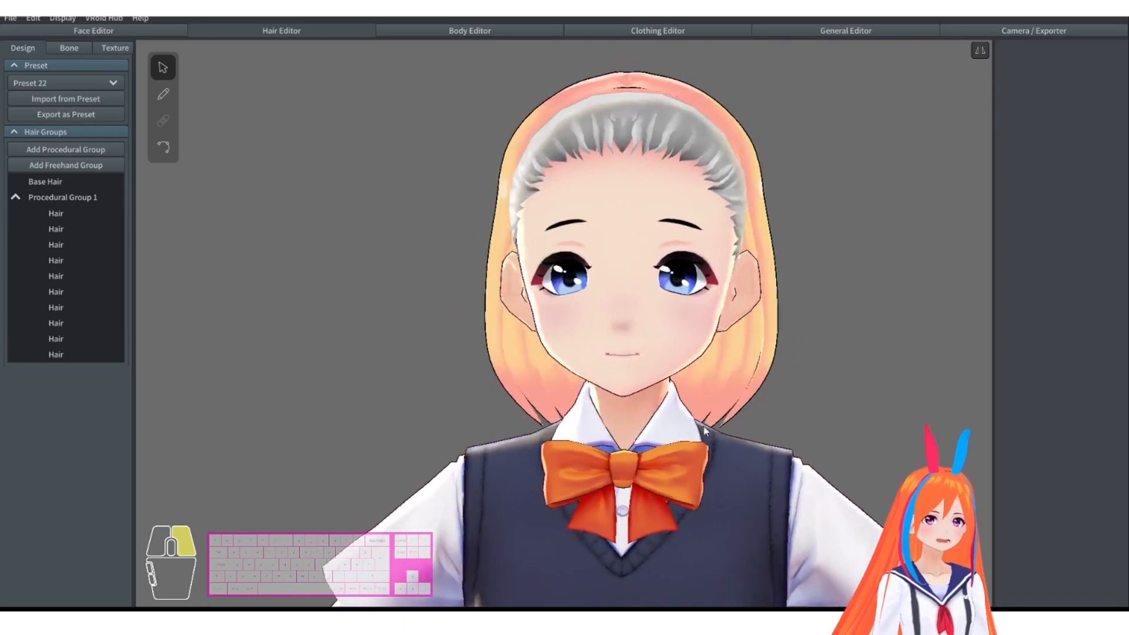
right_click_drag(330, 284, 463, 245)
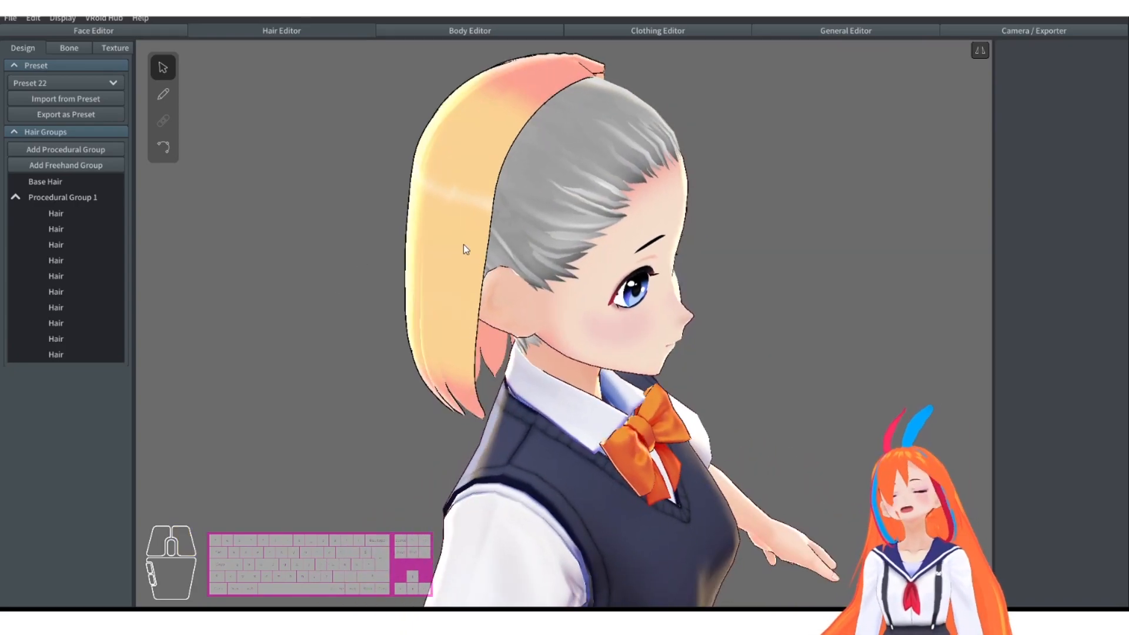
Add a freehand group with Base Hair selected, compare its guide mesh with the procedural one, then delete it.
left_click(60, 199)
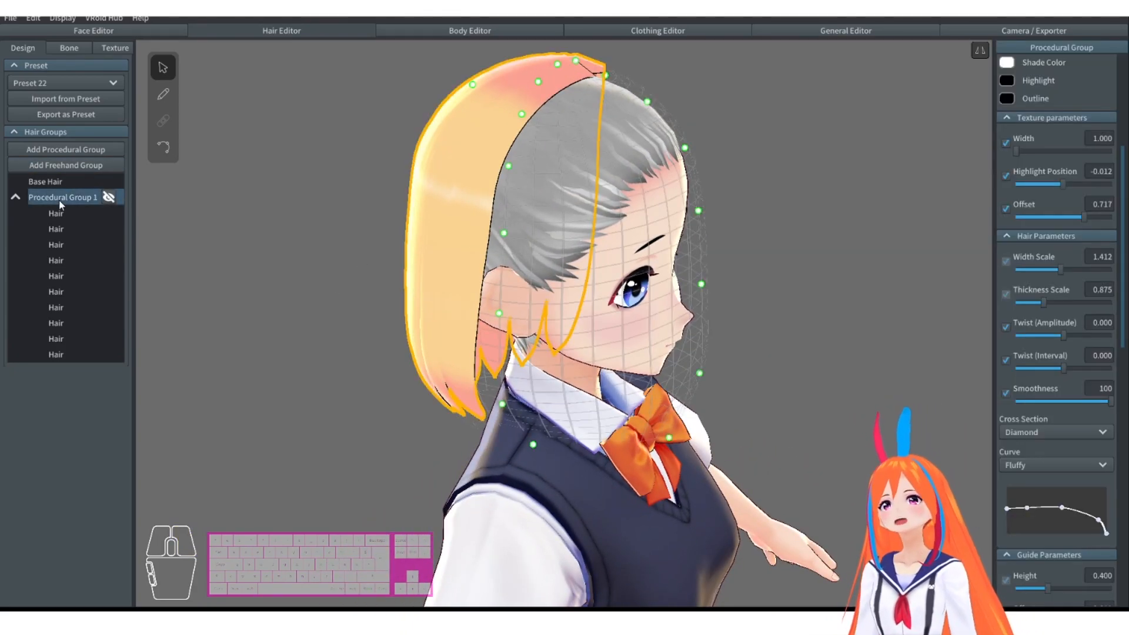
left_click(50, 183)
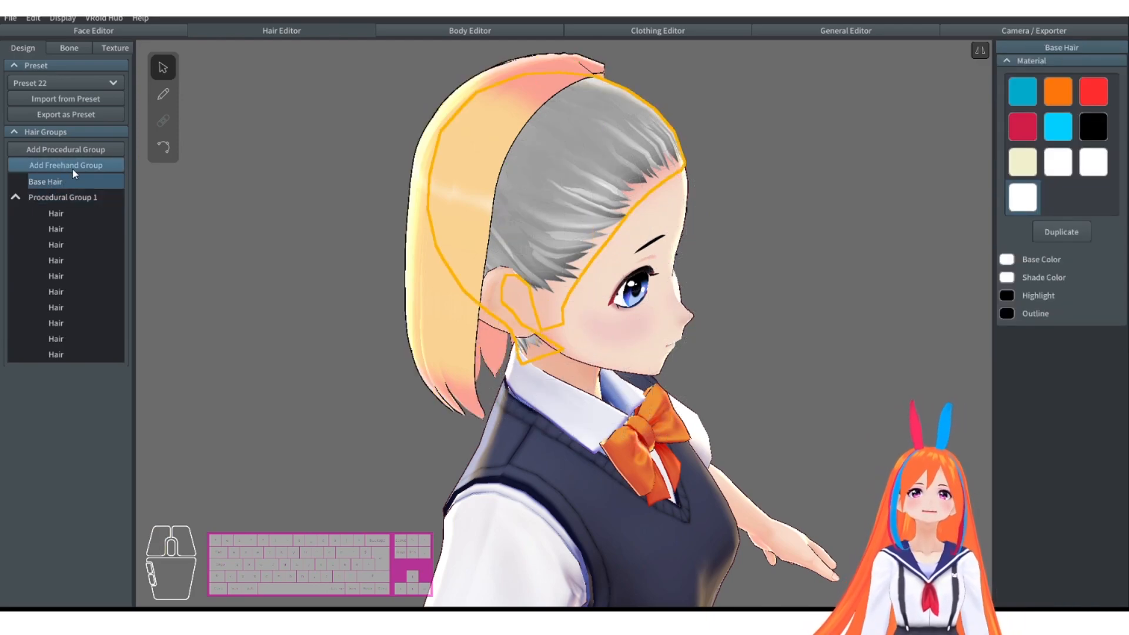
left_click(68, 168)
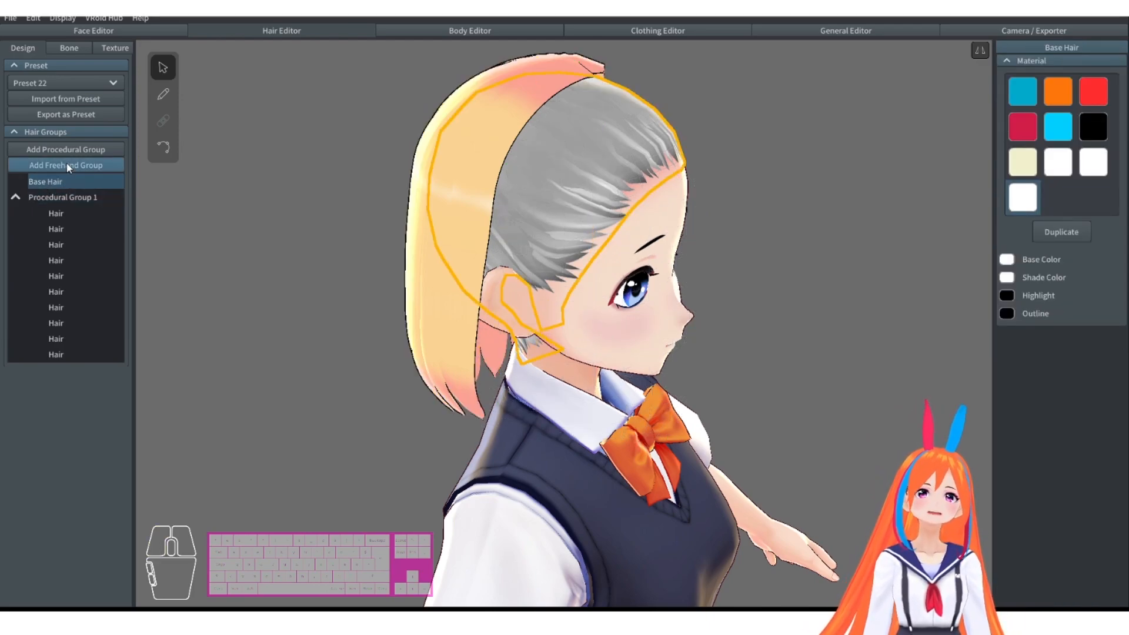
right_click_drag(912, 426, 797, 435)
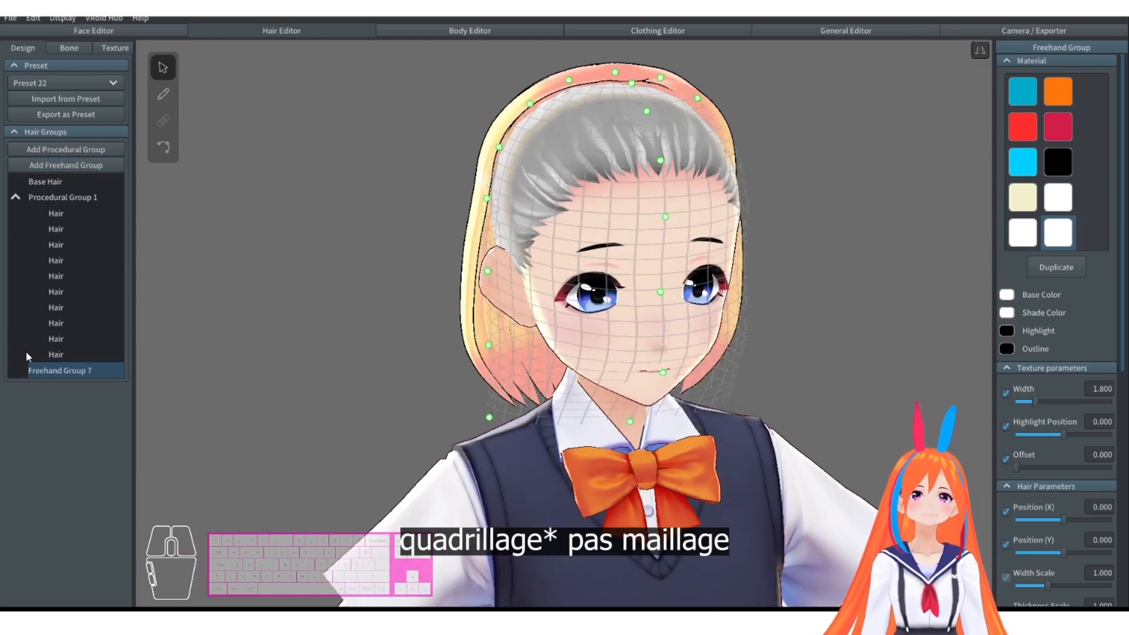
right_click(49, 374)
left_click(65, 364)
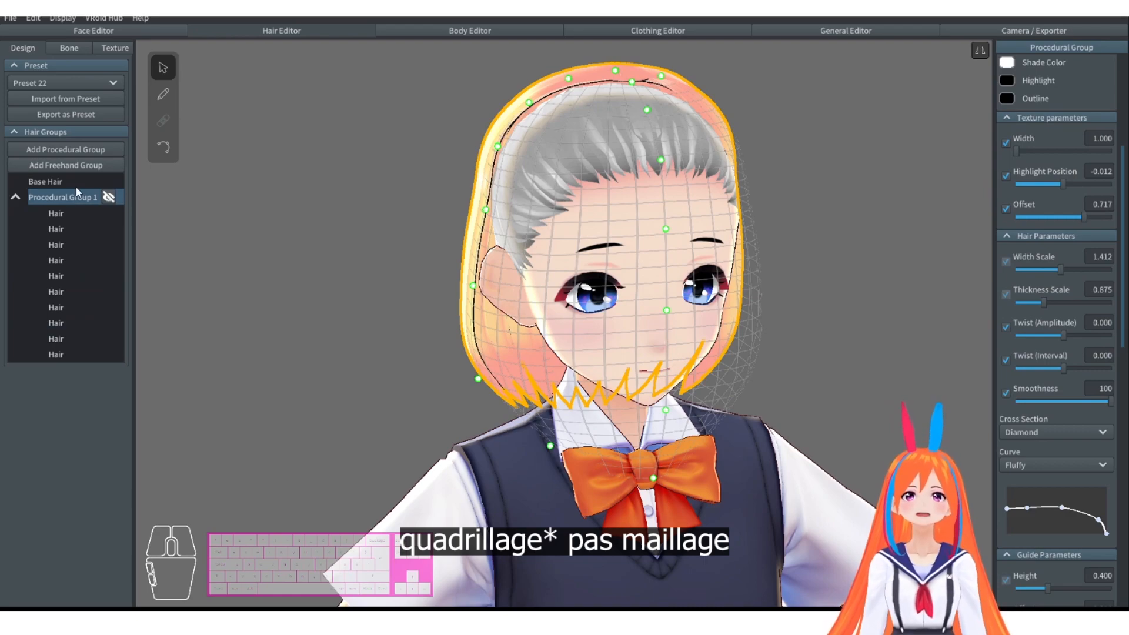
Add a freehand group with Procedural Group 1 selected, view its guide mesh from several angles, then delete it.
right_click_drag(523, 186, 547, 163)
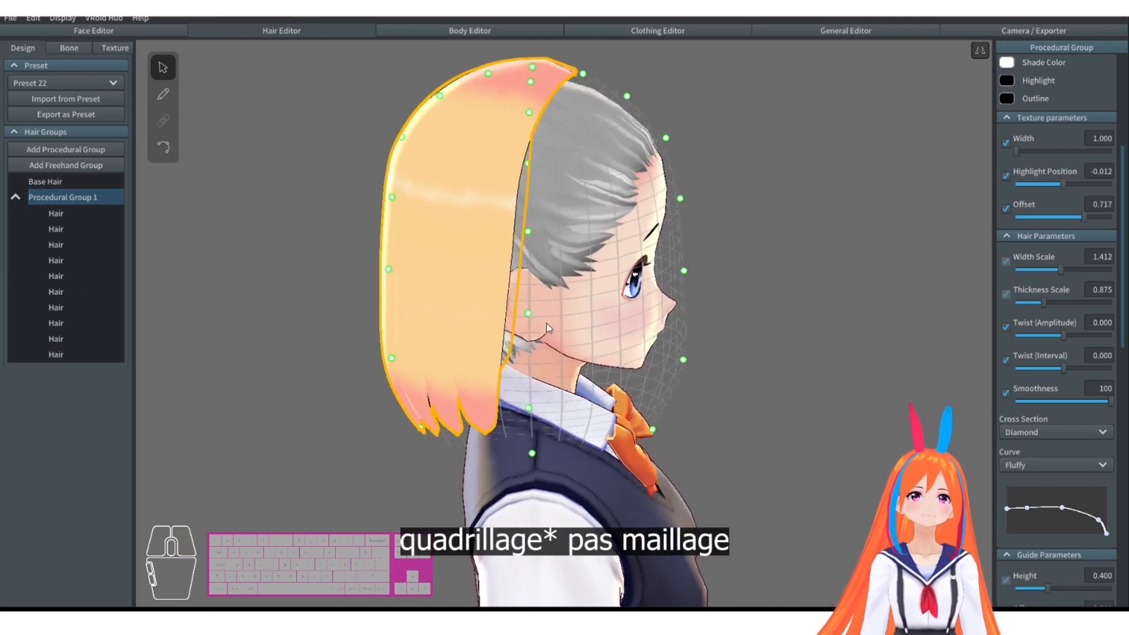
right_click_drag(549, 325, 497, 327)
left_click(70, 167)
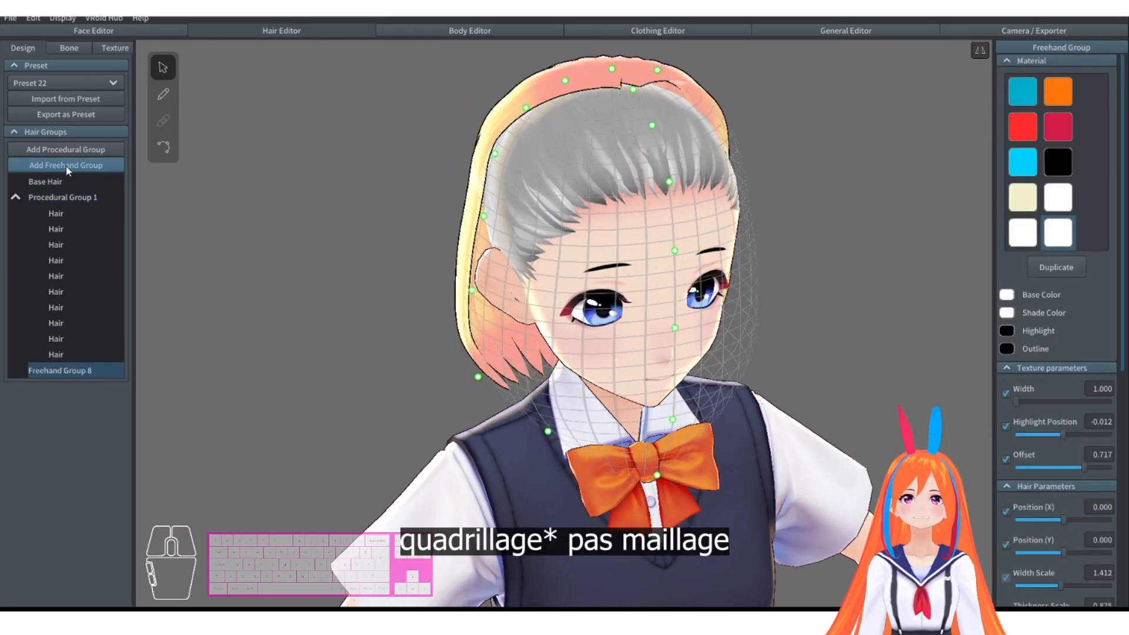
right_click_drag(280, 378, 565, 417)
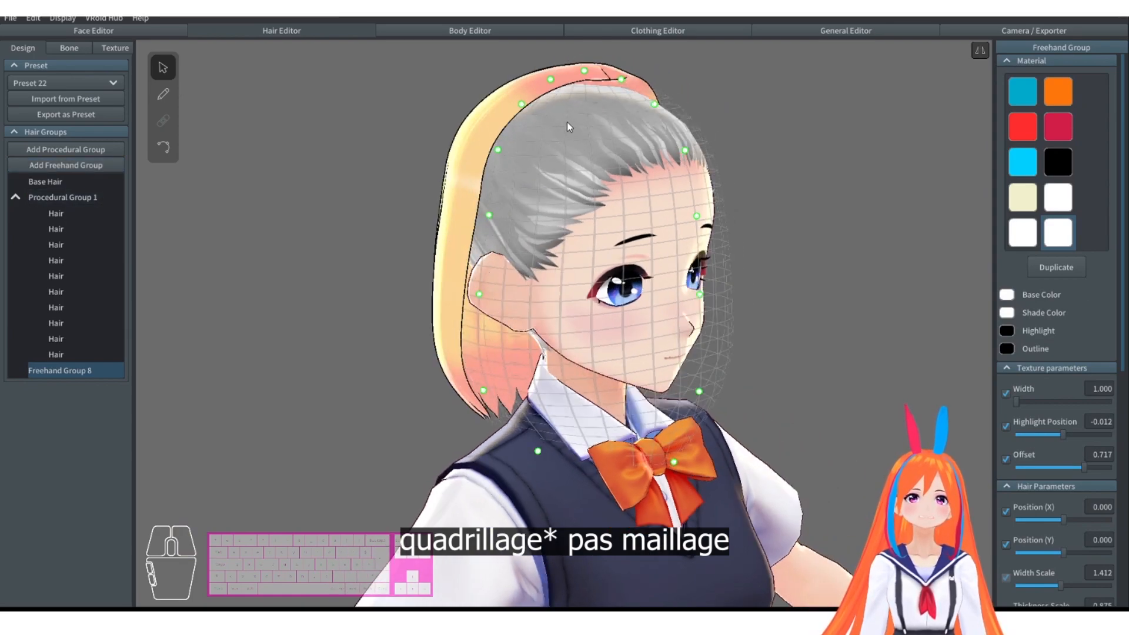
right_click_drag(586, 149, 534, 179)
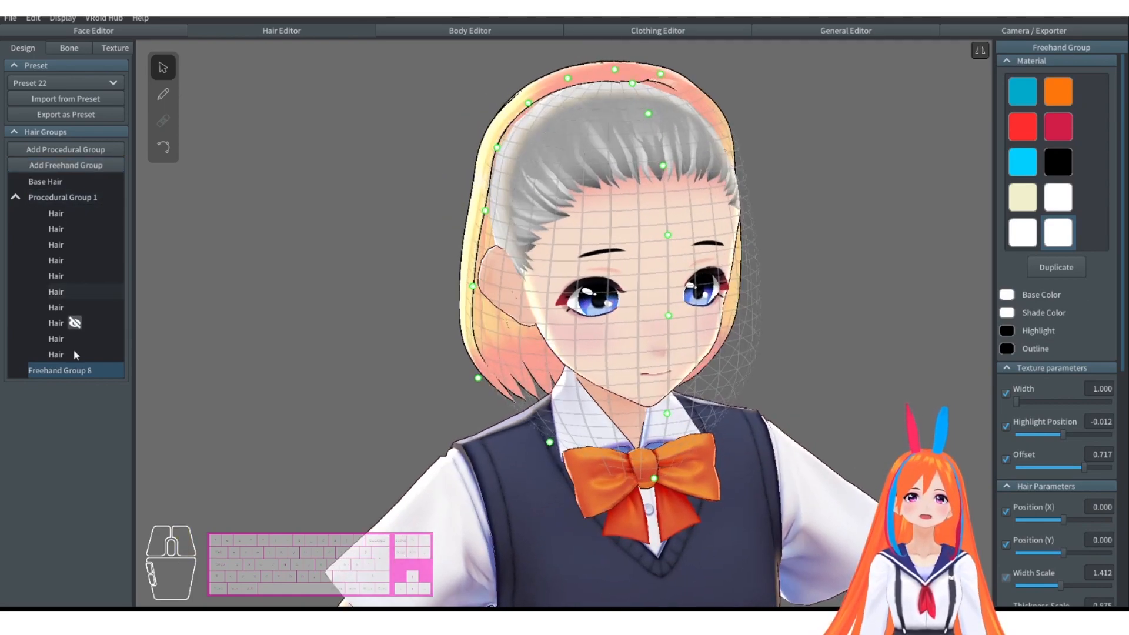
right_click(66, 375)
left_click(82, 366)
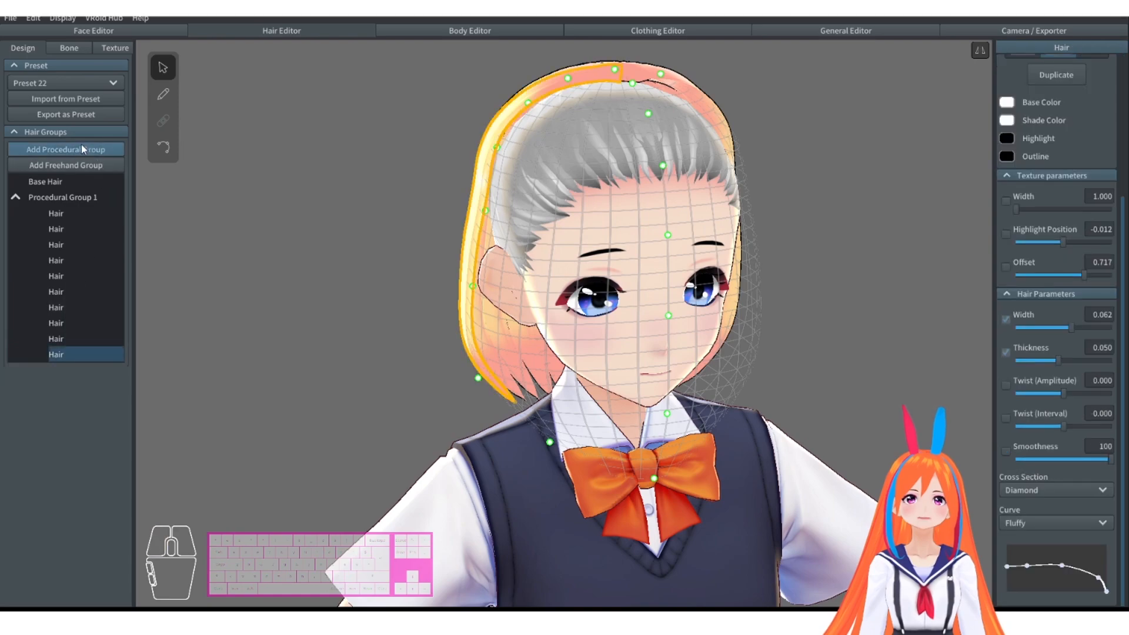
Add another freehand group from the Base Hair selection, inspect its default guide mesh, then delete it.
left_click(51, 181)
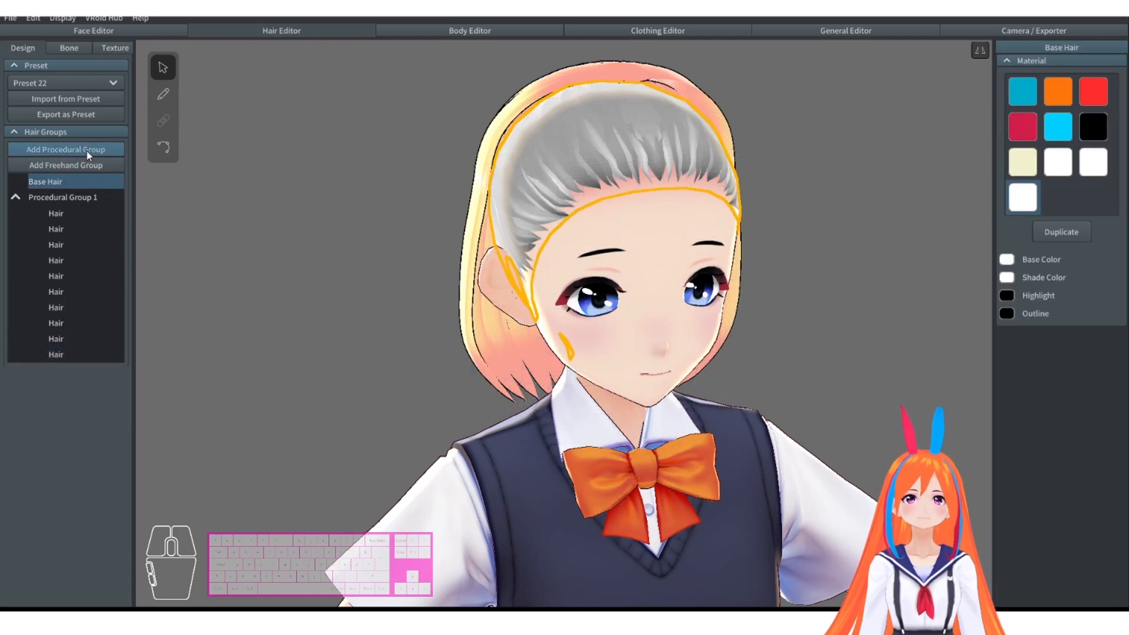
left_click(81, 167)
right_click_drag(350, 244, 613, 359)
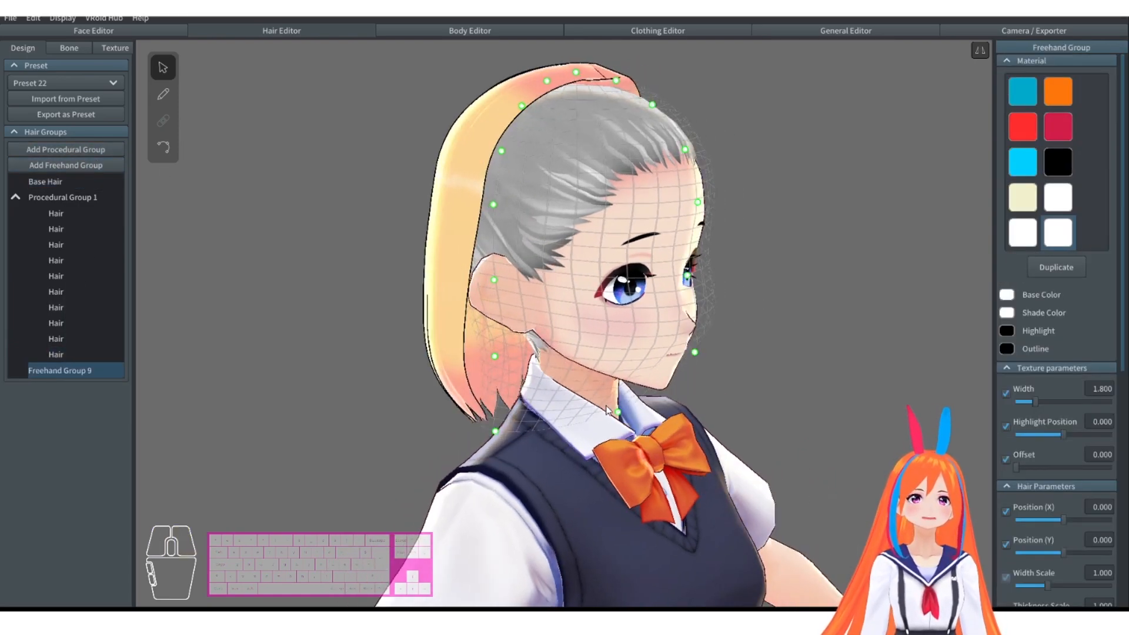
right_click(59, 375)
left_click(78, 366)
Select and collapse Procedural Group 1, then add a freehand group that takes over its settings and guide.
left_click(107, 197)
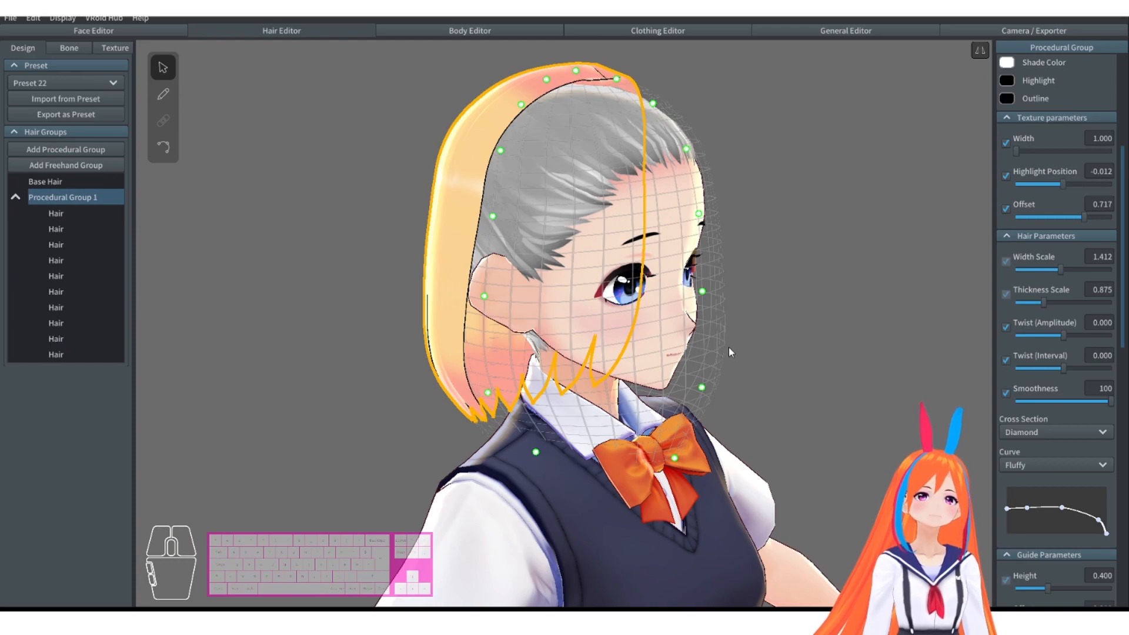
right_click_drag(264, 252, 355, 274)
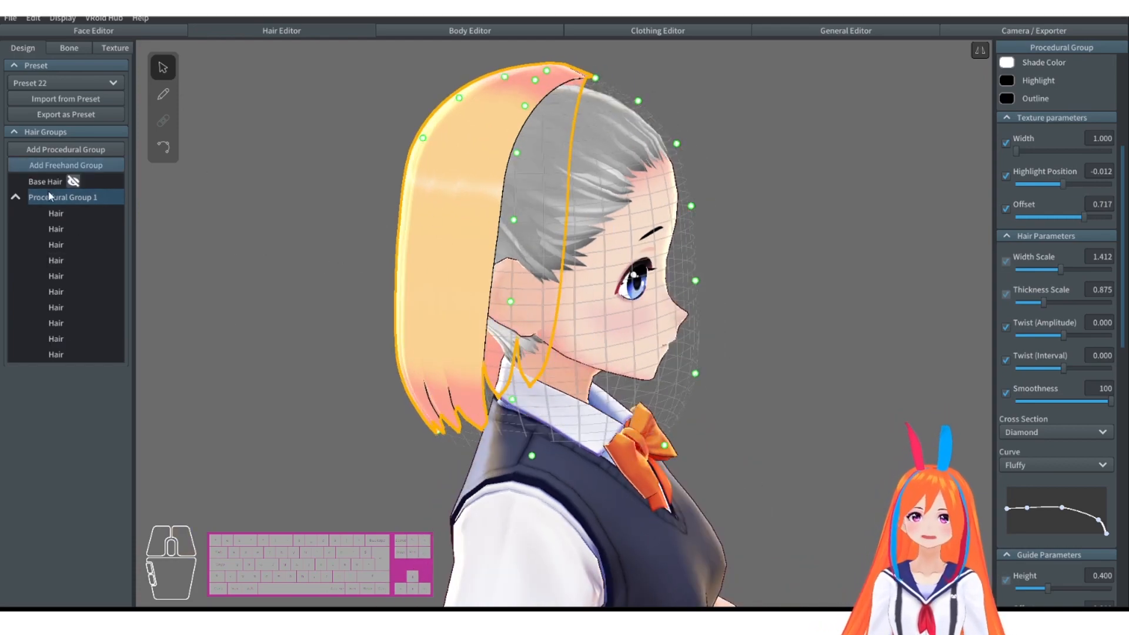
left_click(16, 198)
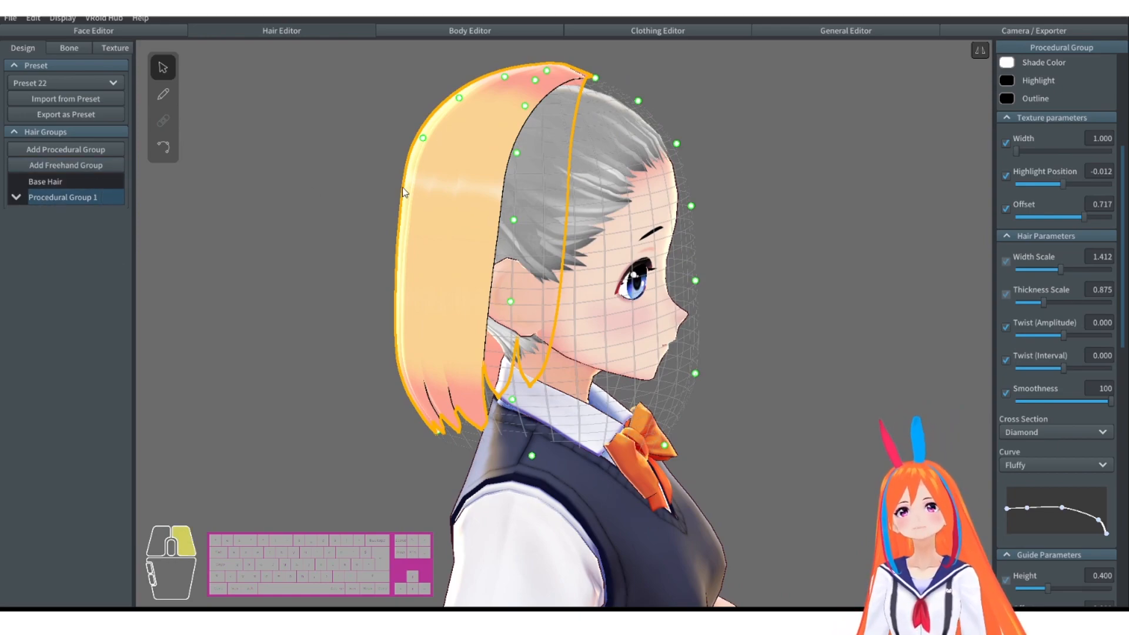
right_click_drag(402, 187, 181, 181)
left_click(66, 166)
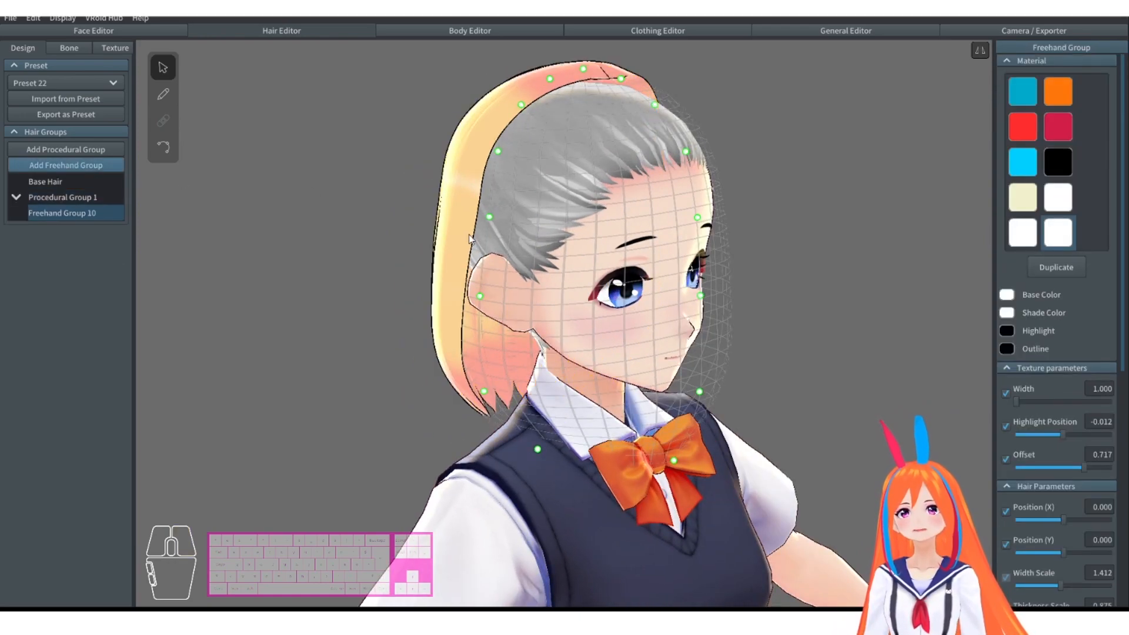
right_click_drag(531, 204, 517, 199)
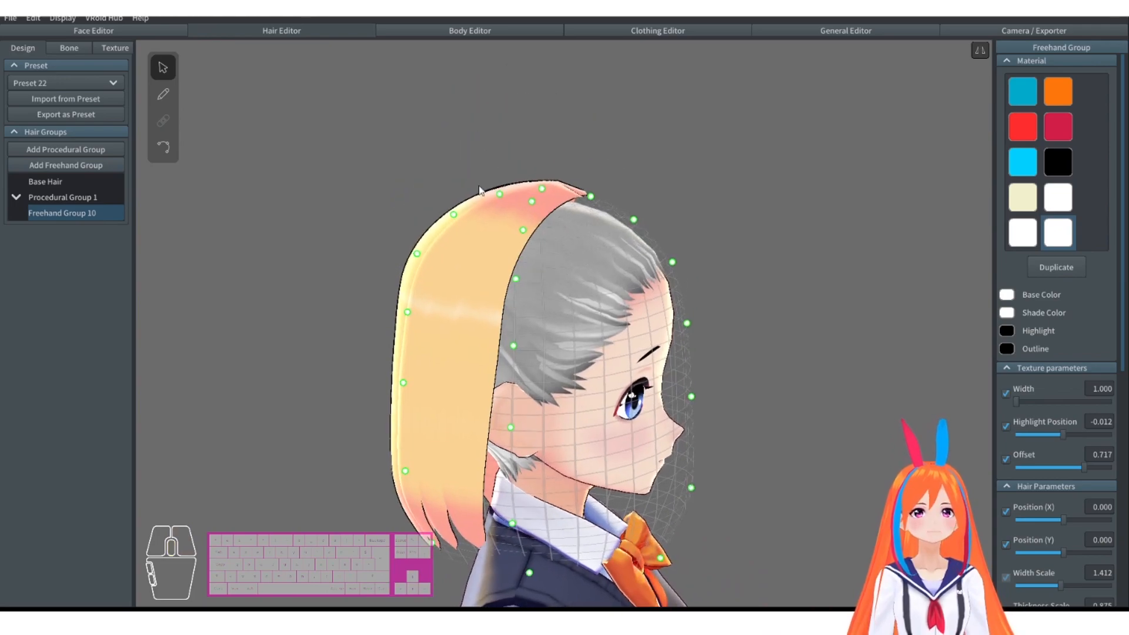
Activate the hair brush and examine its settings and the mirror option around the freehand guide.
left_click(164, 94)
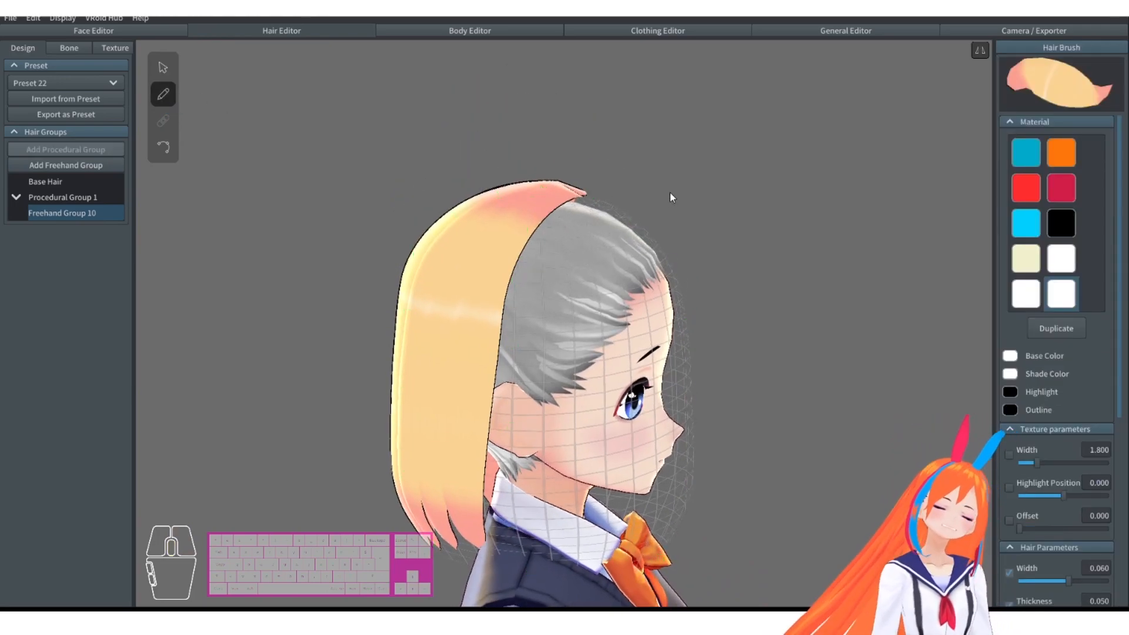
right_click_drag(670, 197, 420, 190)
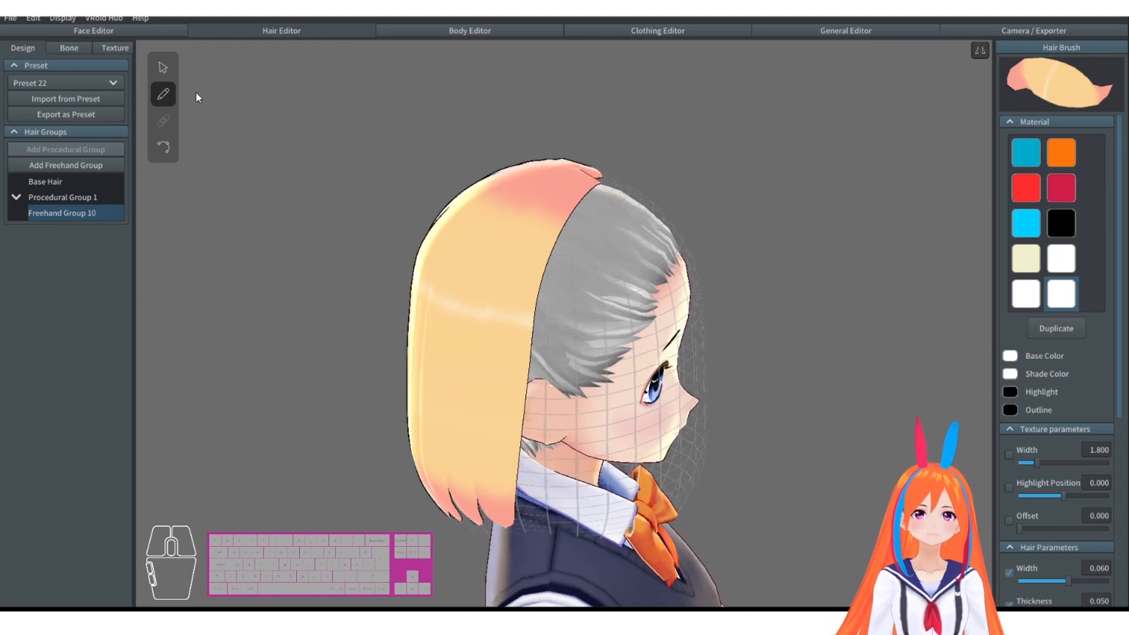
right_click_drag(874, 121, 860, 119)
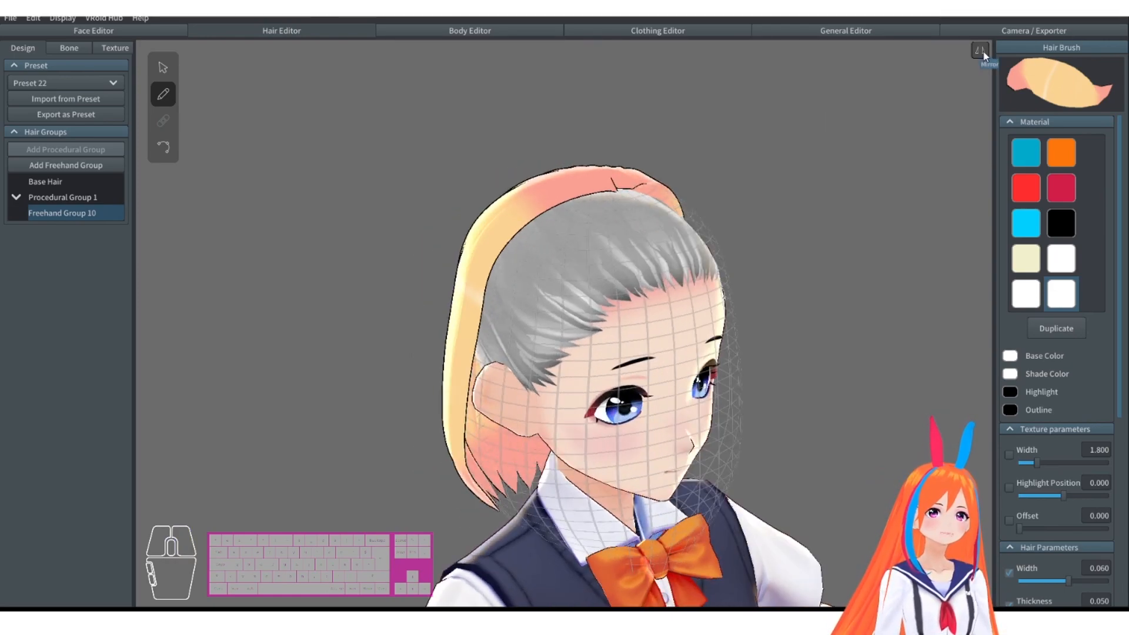
right_click_drag(592, 143, 596, 132)
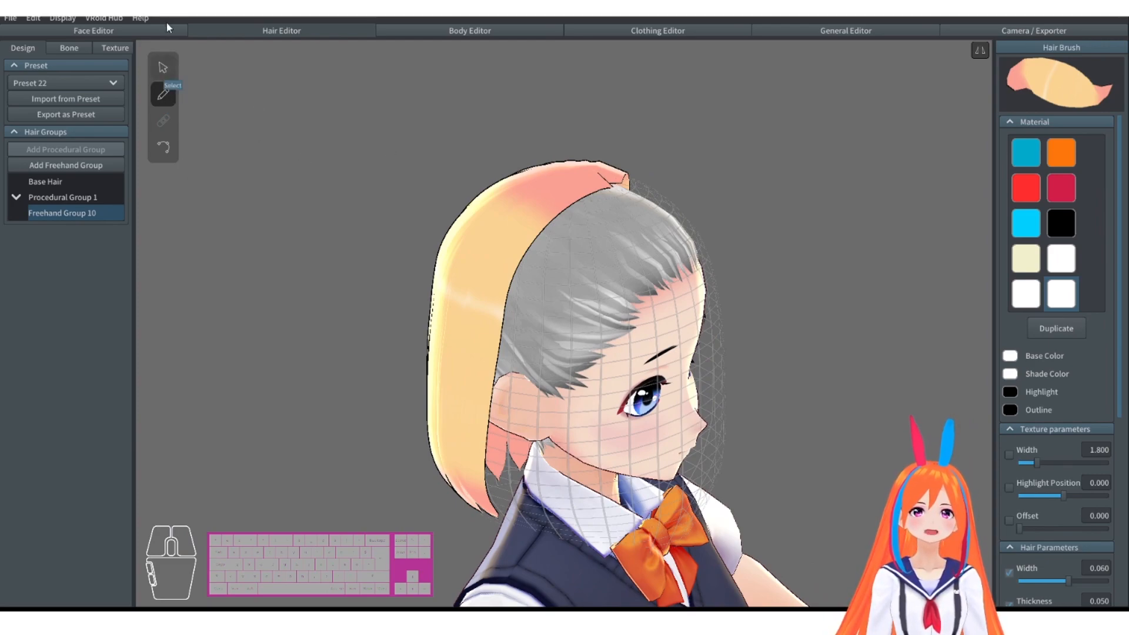
Return to the Select tool and examine the freehand group's material, texture, hair and guide parameters.
left_click(163, 68)
scroll(1058, 391, "down", 2)
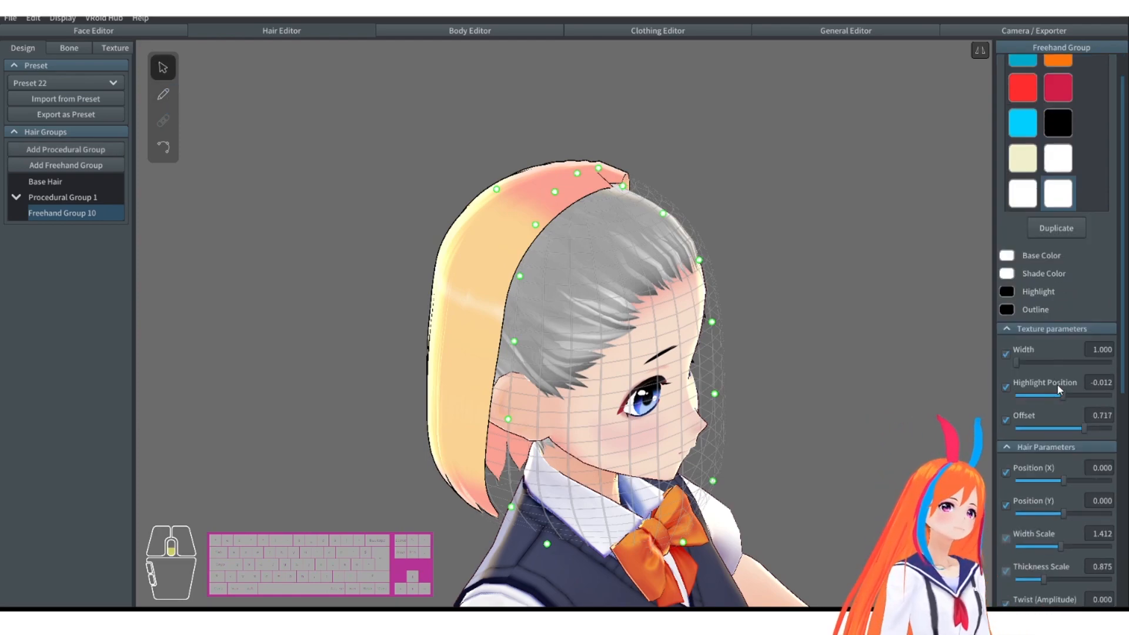
scroll(1052, 390, "down", 3)
scroll(1052, 380, "up", 4)
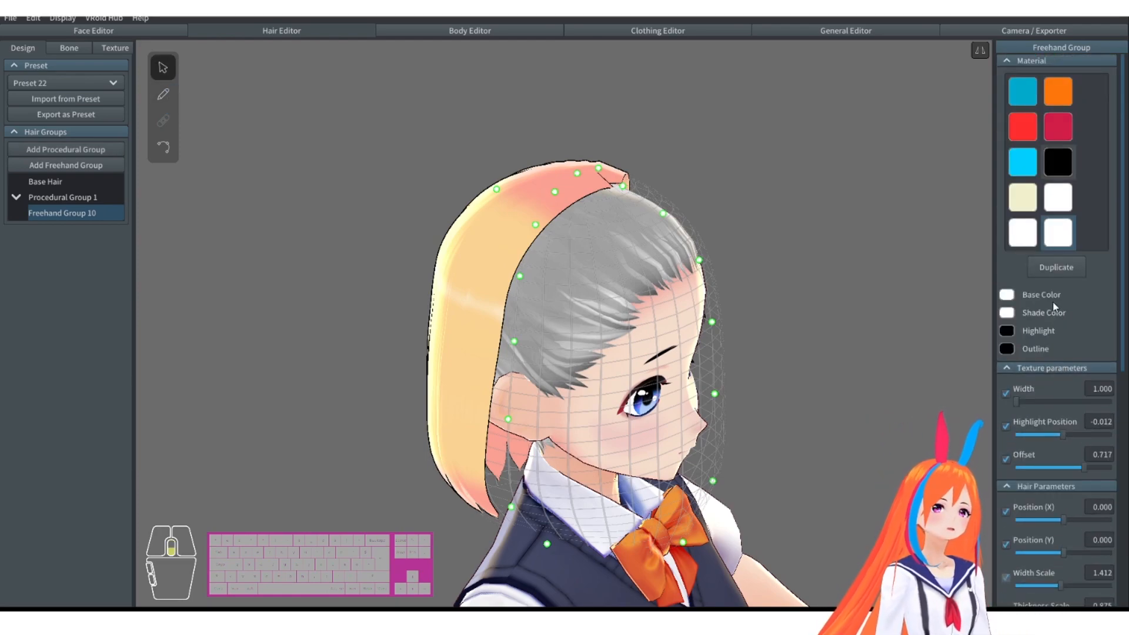
scroll(1059, 282, "down", 5)
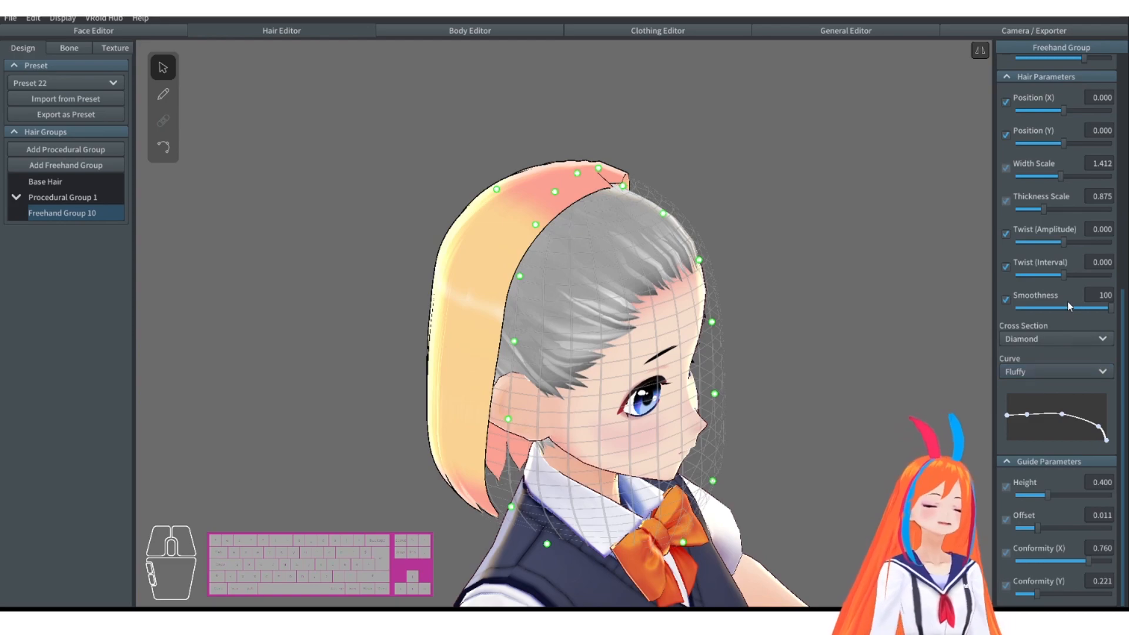
scroll(1064, 300, "up", 5)
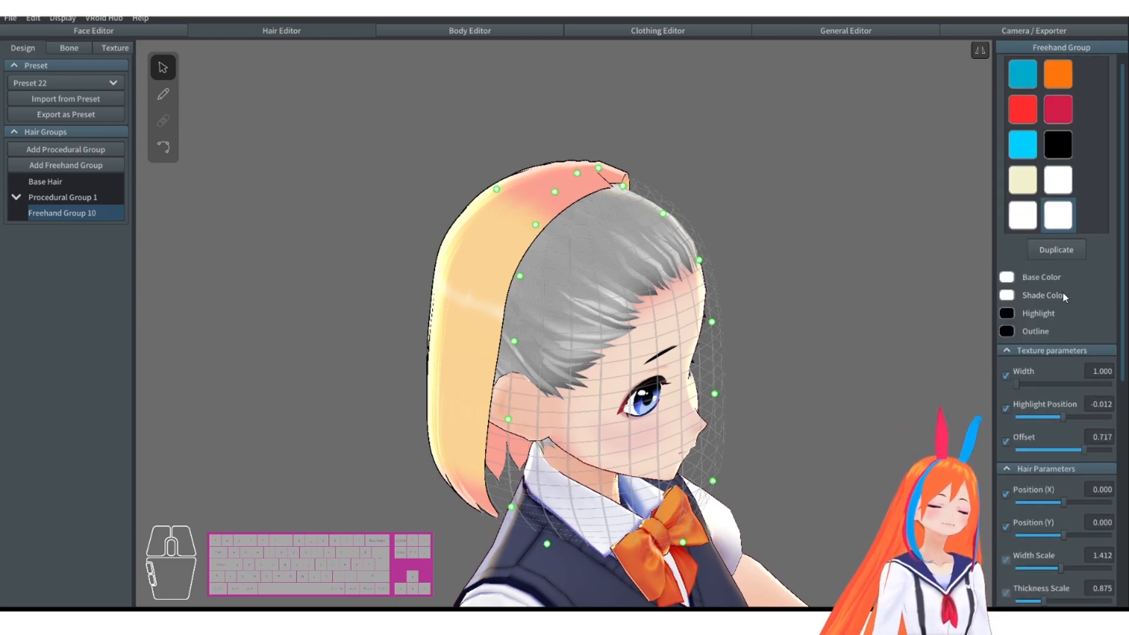
Draw two mirrored hair strands from the crown down the sides of the head with the hair brush at width 0.060.
left_click(165, 95)
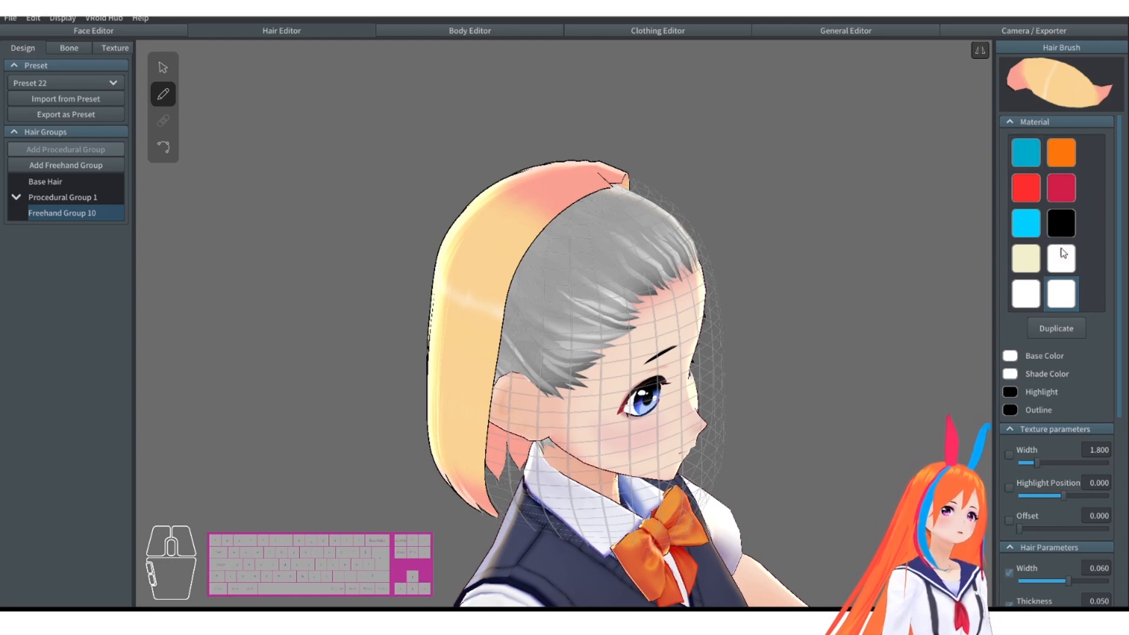
scroll(1062, 261, "down", 3)
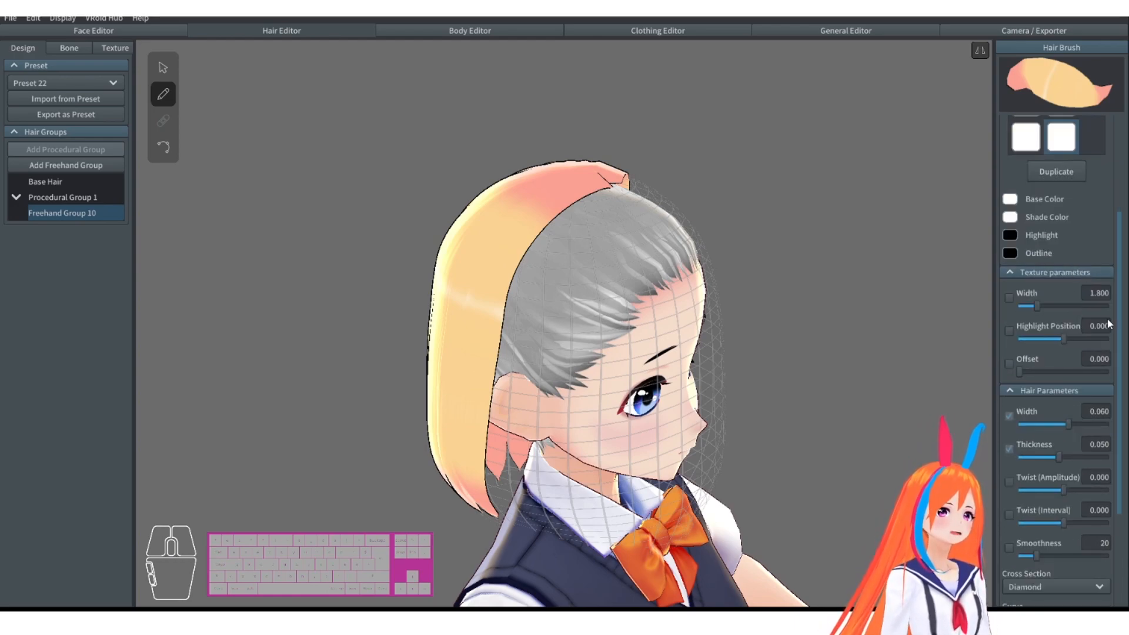
scroll(1088, 306, "down", 3)
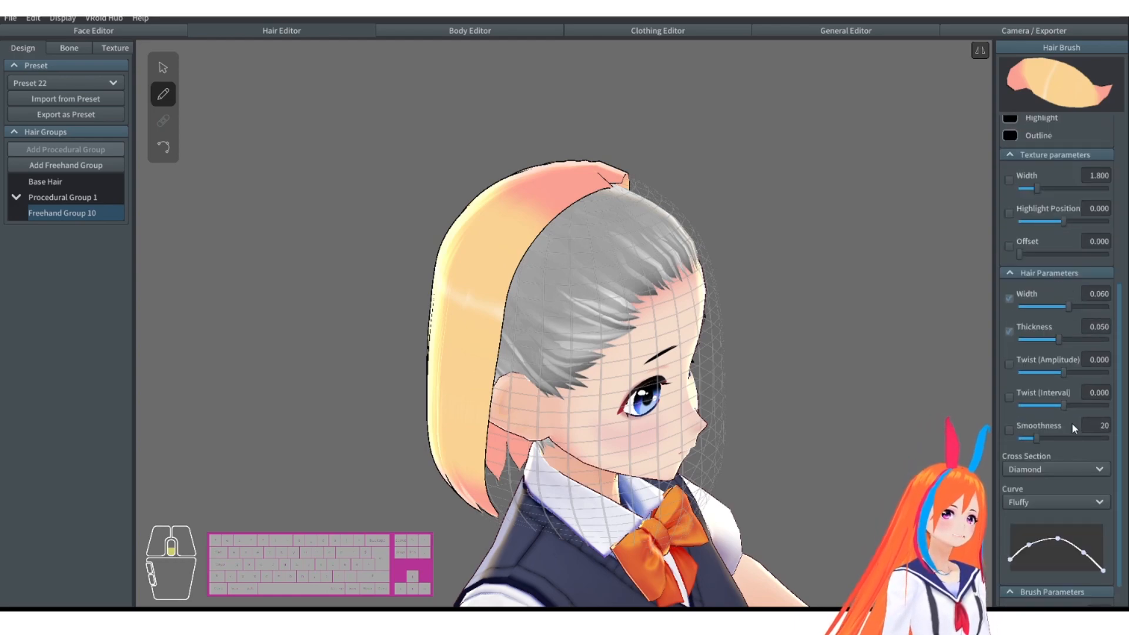
scroll(1071, 422, "down", 2)
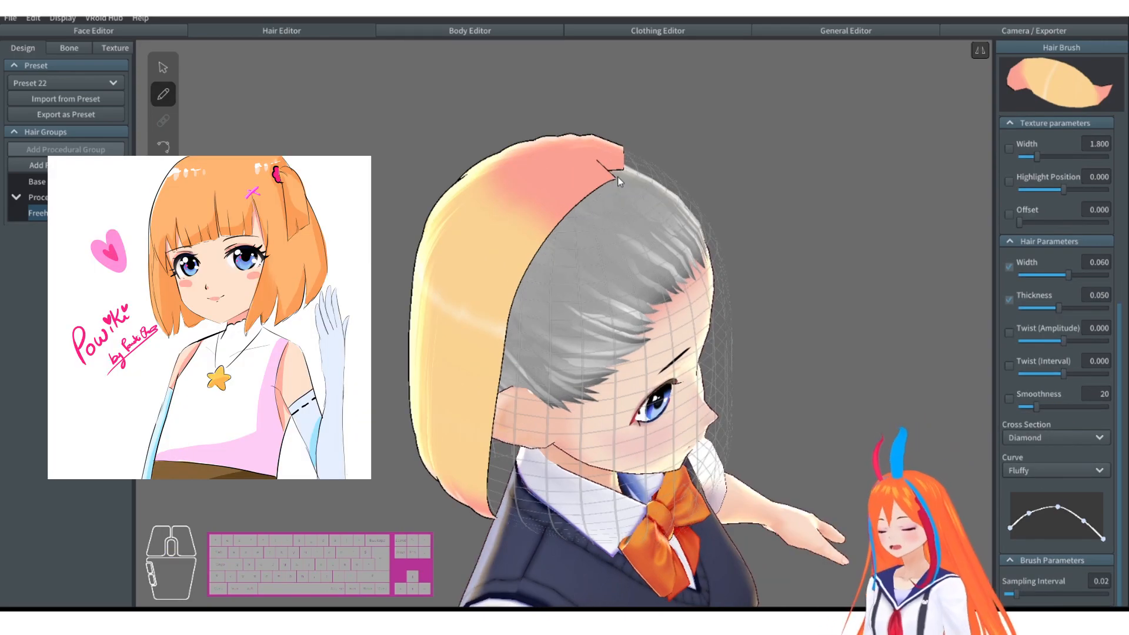
mouse_move(611, 178)
left_mouse_down()
mouse_move(529, 308)
mouse_move(549, 442)
left_mouse_up()
mouse_move(548, 442)
right_mouse_down()
mouse_move(549, 411)
mouse_move(576, 420)
mouse_move(648, 198)
right_mouse_up()
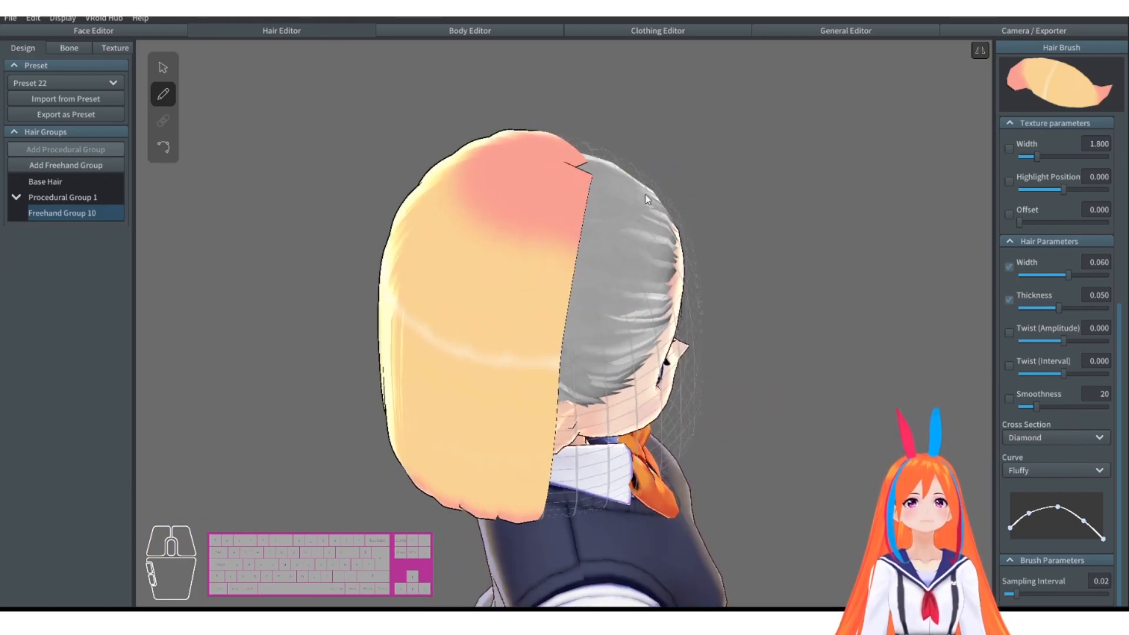
mouse_move(582, 167)
left_mouse_down()
mouse_move(612, 362)
mouse_move(646, 478)
left_mouse_up()
mouse_move(646, 478)
right_mouse_down()
mouse_move(605, 393)
mouse_move(638, 385)
right_mouse_up()
scroll(592, 171, "up", 2)
mouse_move(596, 165)
left_mouse_down()
mouse_move(541, 322)
mouse_move(532, 412)
mouse_move(544, 470)
left_mouse_up()
mouse_move(544, 470)
right_mouse_down()
mouse_move(527, 434)
mouse_move(568, 438)
right_mouse_up()
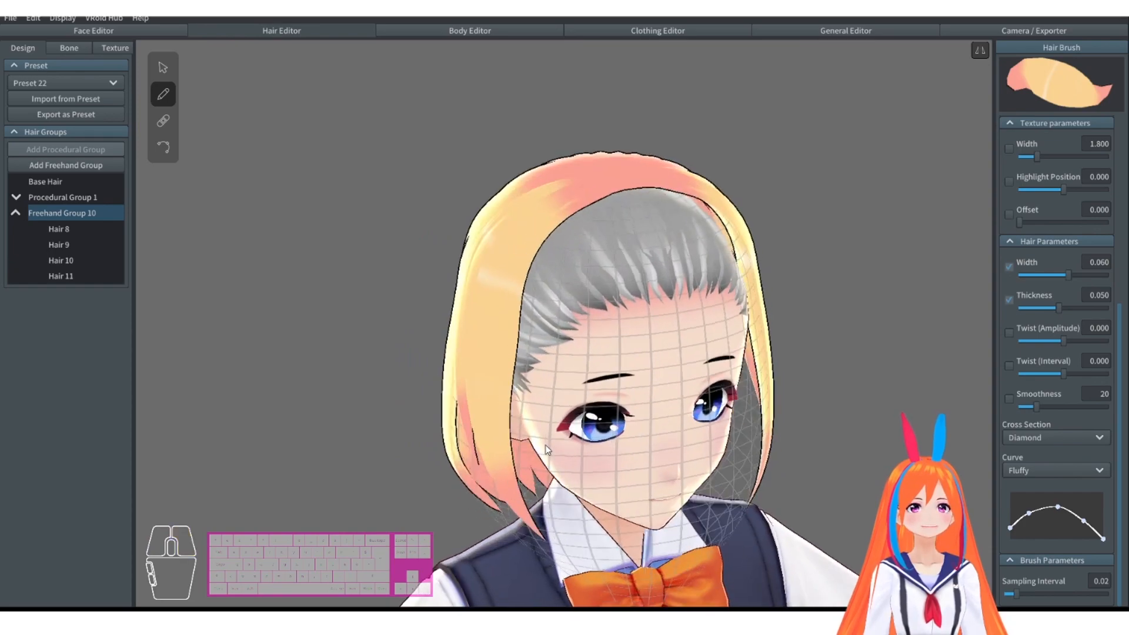
Set the hair brush width to 0.034.
left_click_drag(1071, 276, 1043, 274)
scroll(1071, 277, "up", 3)
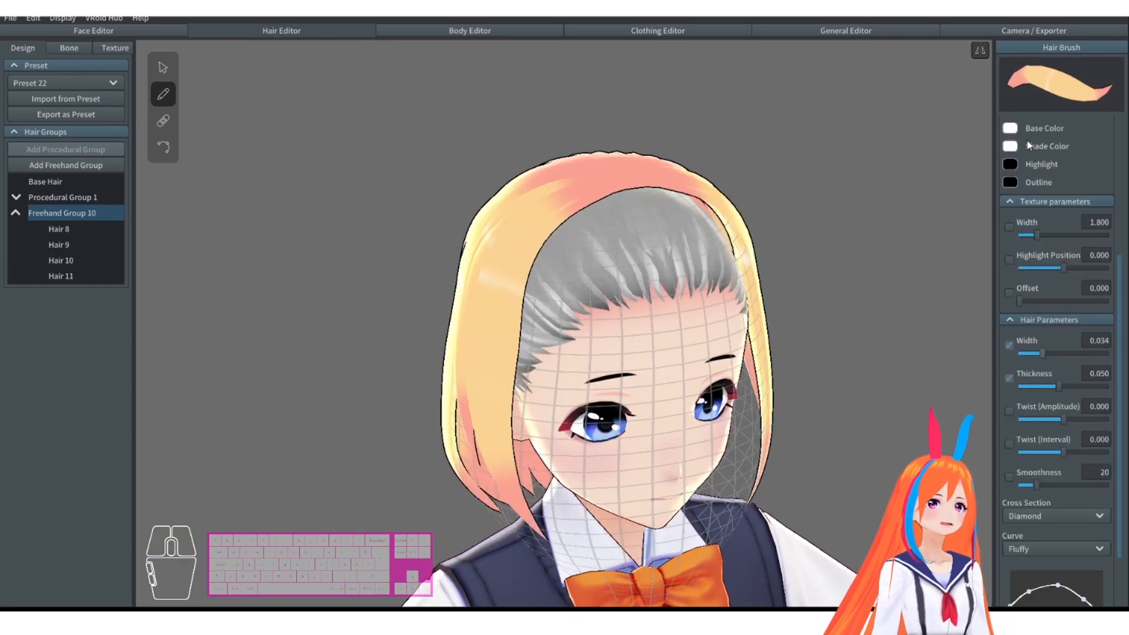
mouse_move(1050, 355)
left_mouse_down()
mouse_move(1028, 358)
mouse_move(1043, 359)
left_mouse_up()
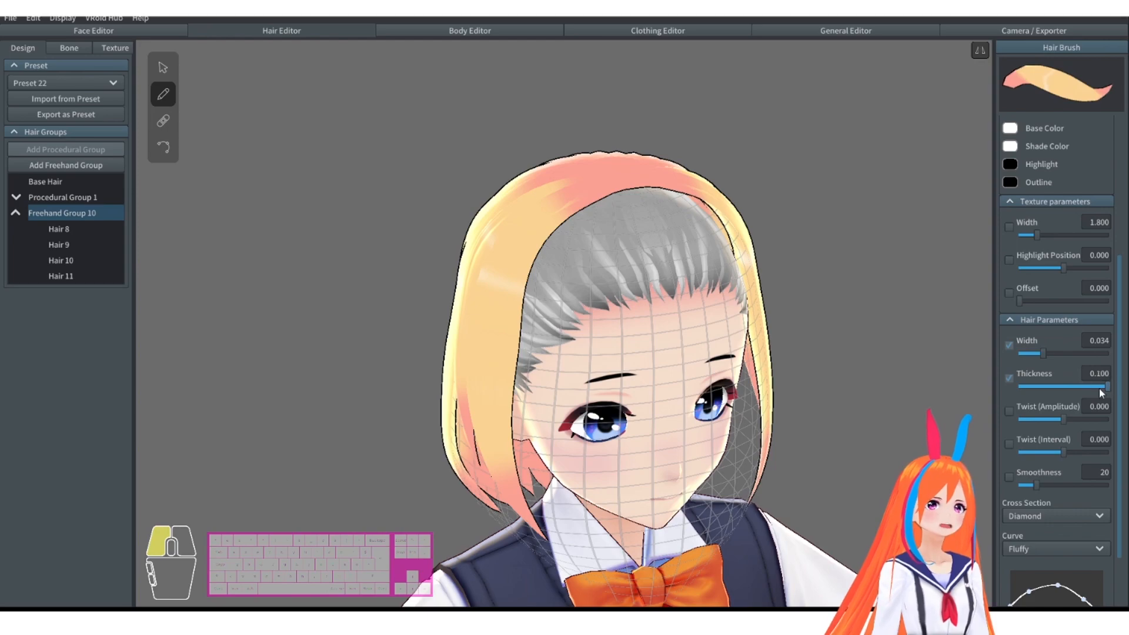
Try side strands at brush thickness 0.100 and at 0.010, undoing each test stroke.
left_click_drag(1071, 383, 1107, 386)
left_click_drag(641, 179, 656, 438)
right_click_drag(656, 438, 774, 294)
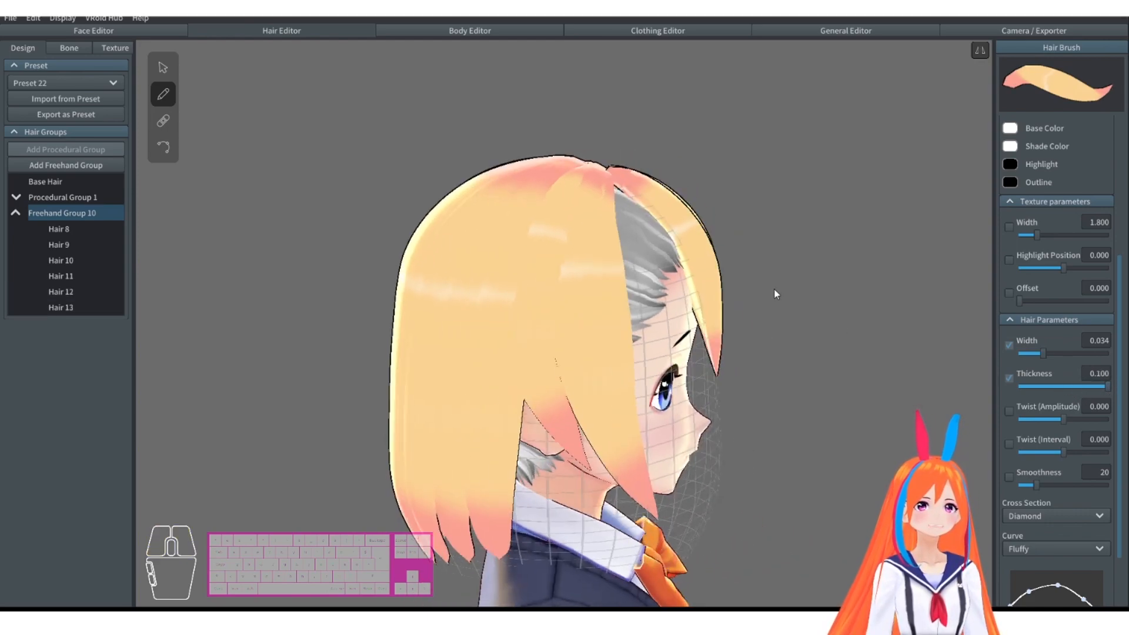
key("ctrl+z")
left_click_drag(1108, 386, 1052, 387)
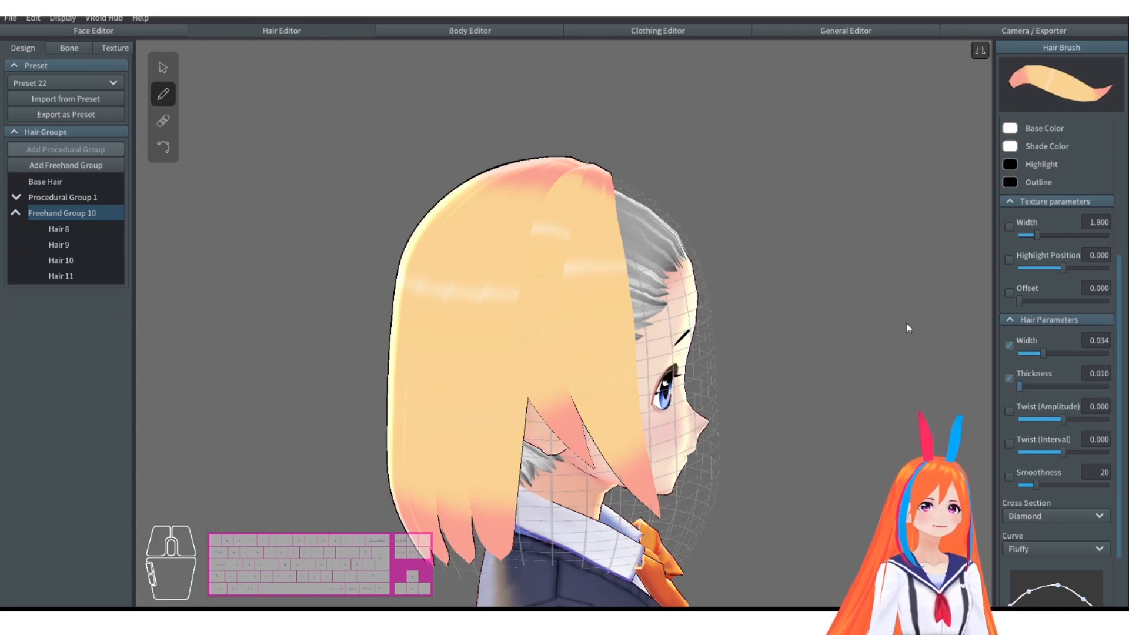
left_click_drag(640, 241, 740, 325)
right_click_drag(740, 325, 612, 290)
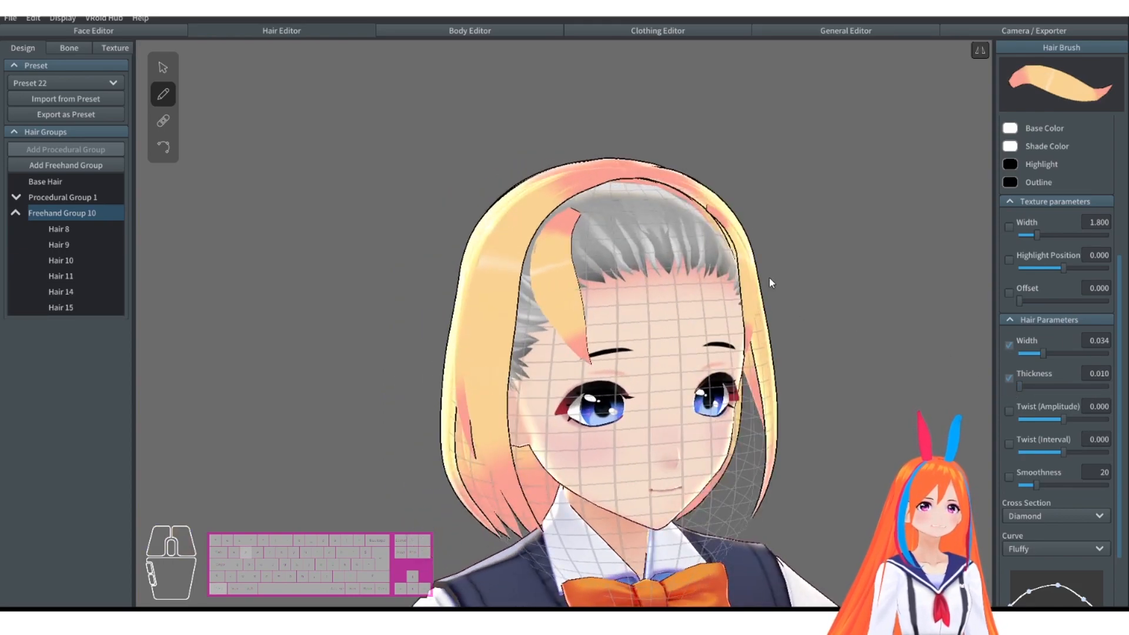
key("ctrl+z")
Set the brush thickness to 0.046, try the twist amplitude and reset it to 0, and set the smoothness to 26.
mouse_move(1039, 383)
left_mouse_down()
mouse_move(1057, 386)
mouse_move(1085, 423)
mouse_move(1098, 421)
left_mouse_up()
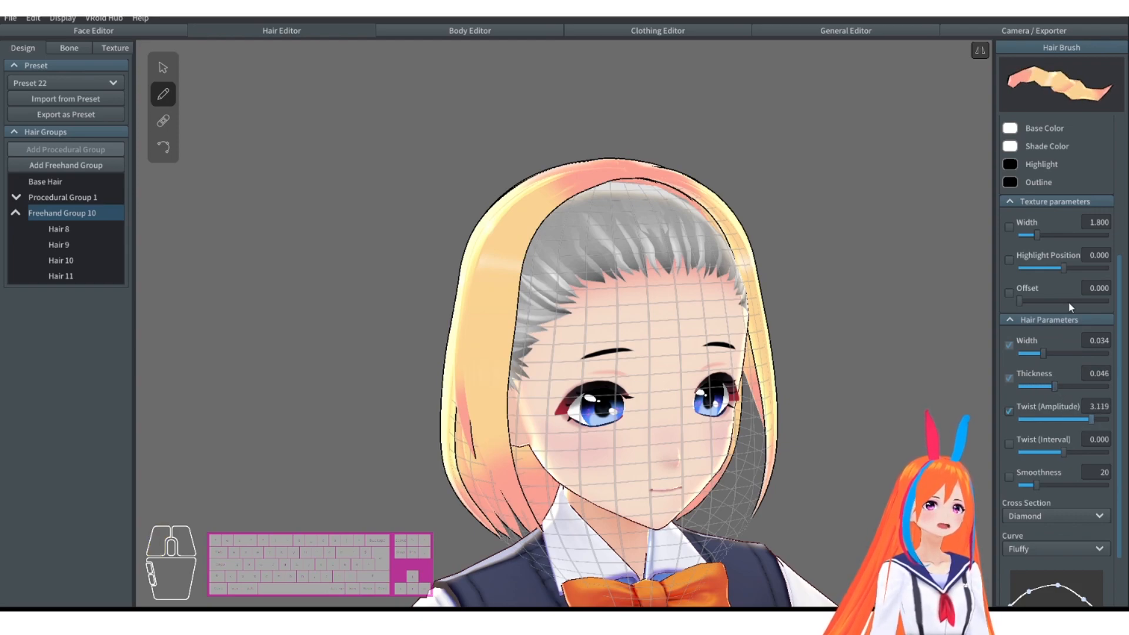
left_click_drag(1092, 419, 1064, 421)
left_click(1098, 408)
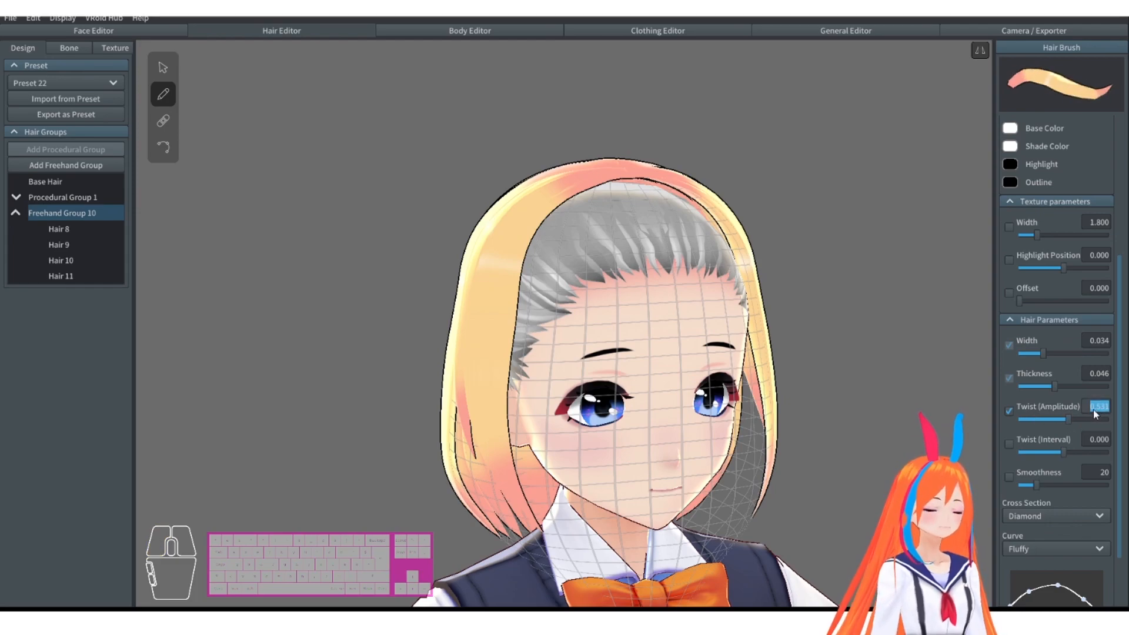
type("0")
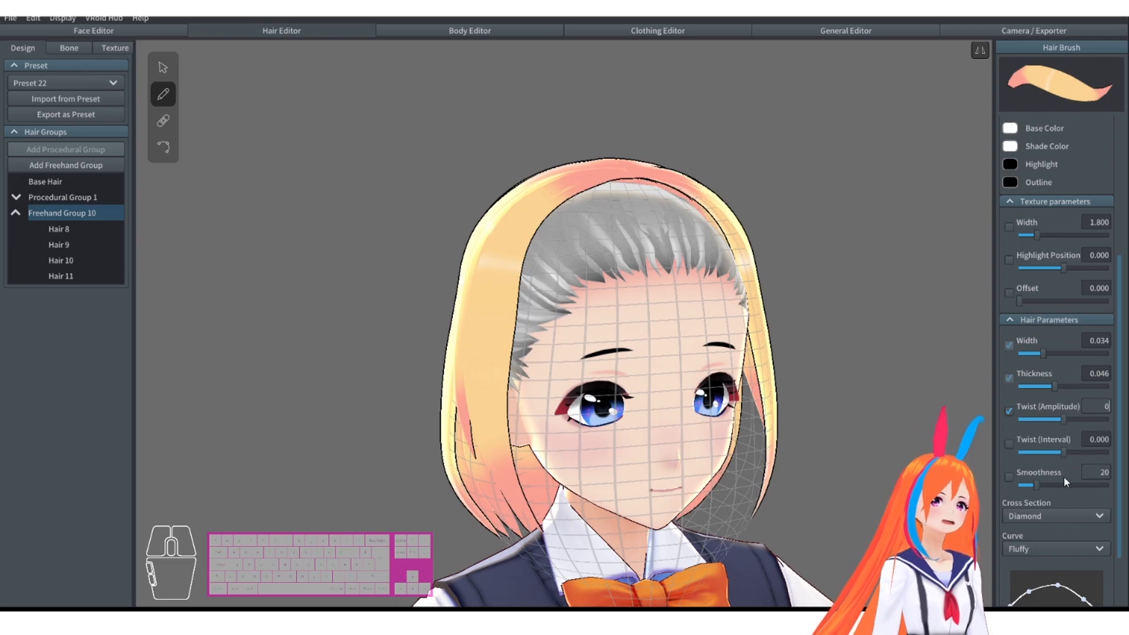
mouse_move(1043, 482)
left_mouse_down()
mouse_move(1071, 482)
mouse_move(1042, 491)
left_mouse_up()
Draw a mirrored strand from the crown down the front edge of the side hair, undoing and redrawing the first attempt.
right_click_drag(715, 272, 764, 273)
right_click_drag(653, 217, 716, 217)
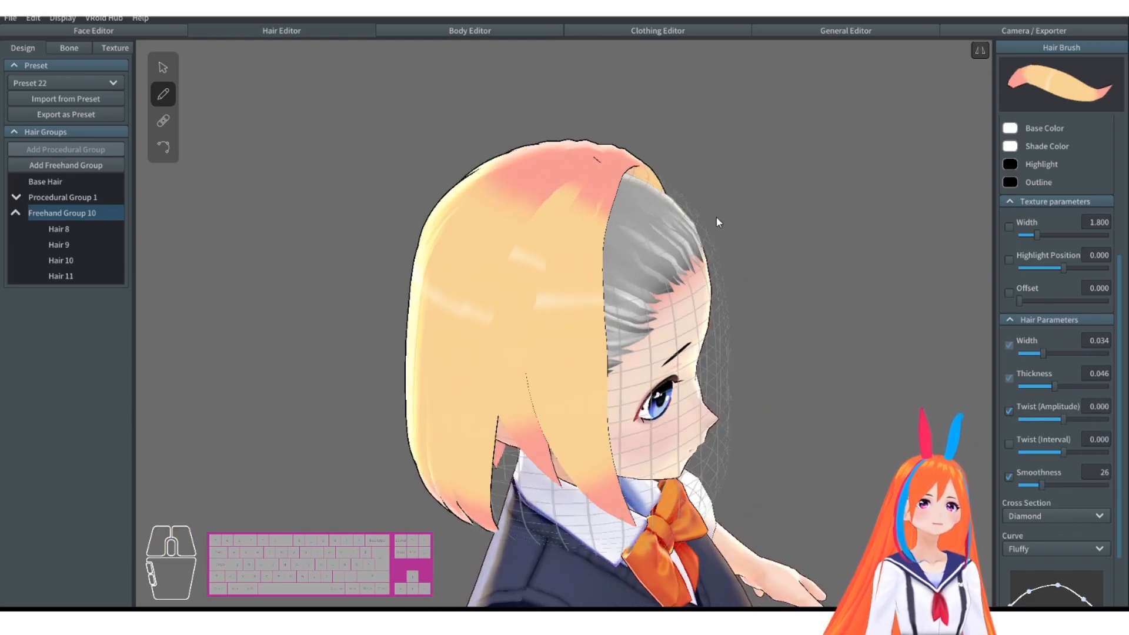
scroll(680, 204, "up", 2)
mouse_move(641, 142)
left_mouse_down()
mouse_move(618, 350)
mouse_move(624, 424)
left_mouse_up()
mouse_move(623, 423)
right_mouse_down()
mouse_move(602, 435)
mouse_move(673, 206)
mouse_move(659, 189)
mouse_move(662, 245)
mouse_move(658, 236)
right_mouse_up()
key("ctrl+z")
left_click_drag(631, 160, 626, 467)
mouse_move(626, 468)
right_mouse_down()
mouse_move(612, 459)
mouse_move(620, 382)
mouse_move(597, 222)
right_mouse_up()
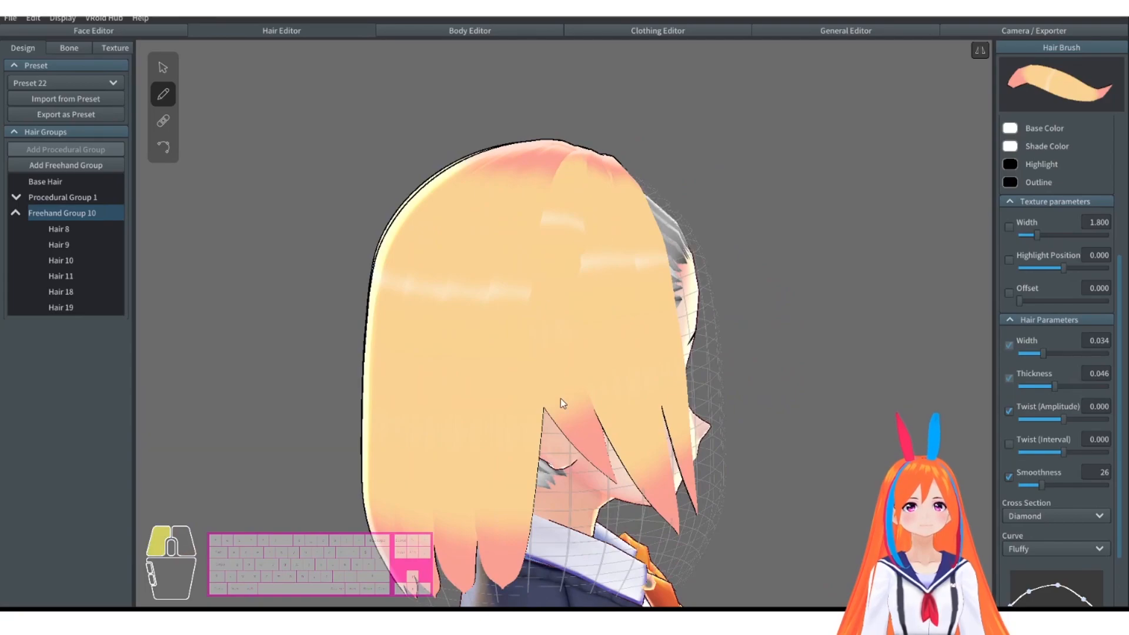
right_click_drag(568, 470, 601, 266)
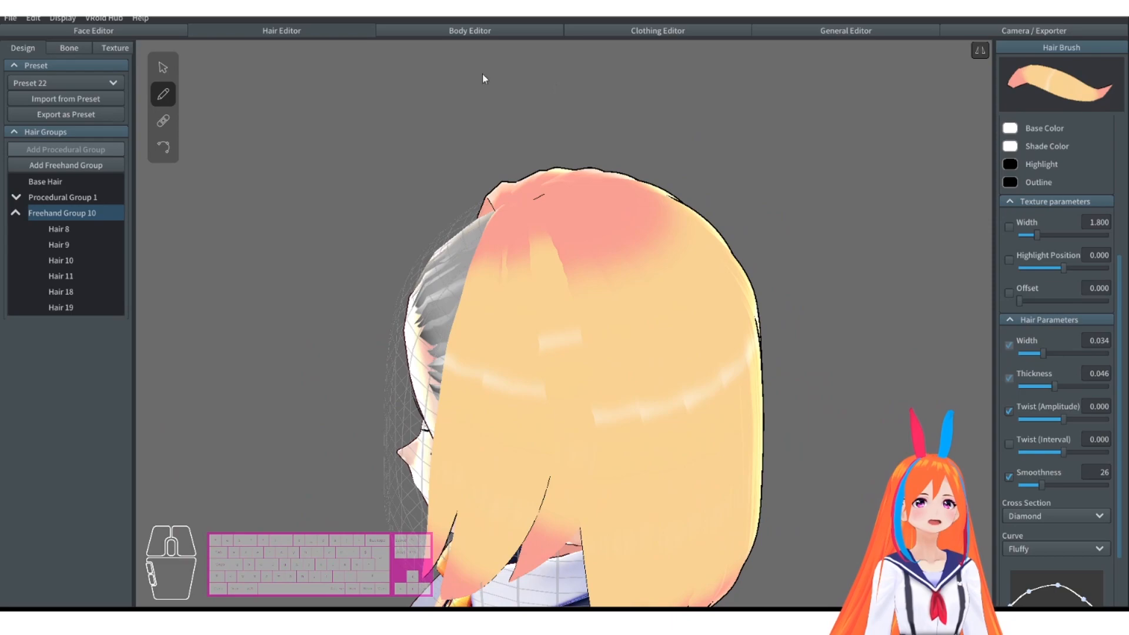
Switch to the Select tool, select strand Hair 10 on the side of the head and set its highlight position to -0.062.
left_click(163, 68)
mouse_move(531, 93)
right_mouse_down()
mouse_move(590, 200)
mouse_move(675, 170)
mouse_move(580, 233)
mouse_move(575, 114)
right_mouse_up()
left_click(535, 218)
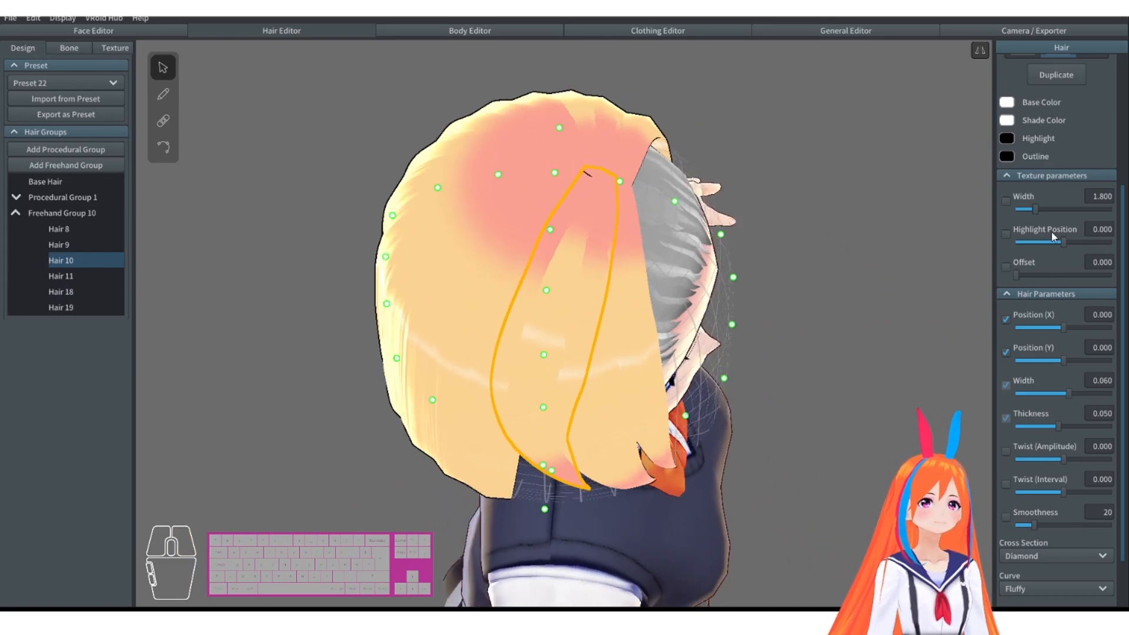
scroll(1065, 266, "up", 3)
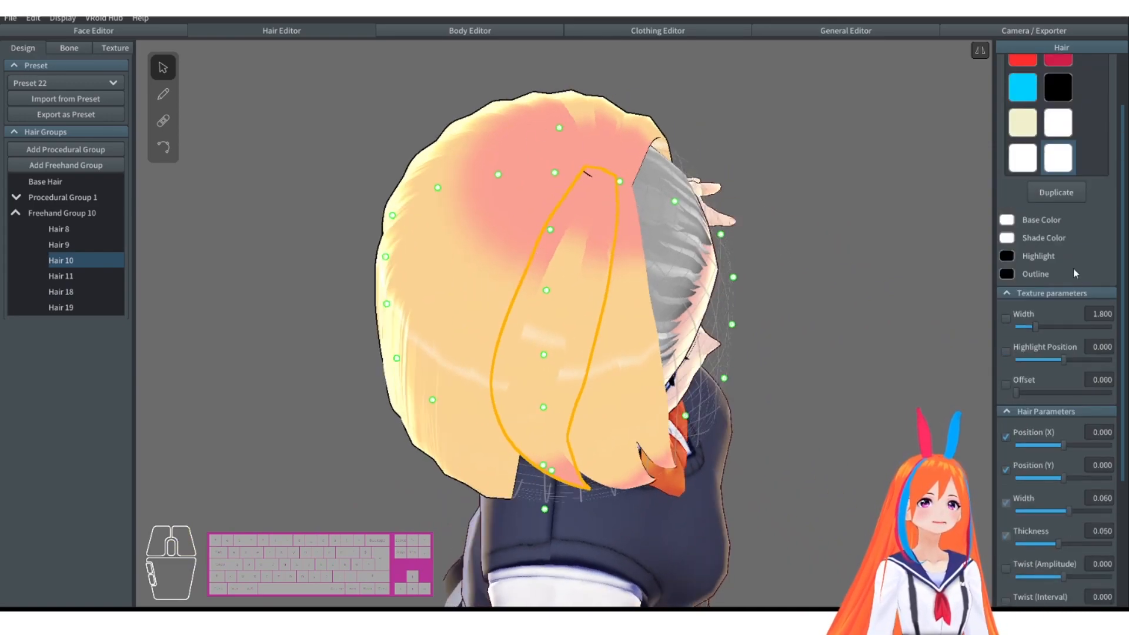
left_click_drag(1067, 369, 1064, 368)
right_click_drag(750, 274, 652, 305)
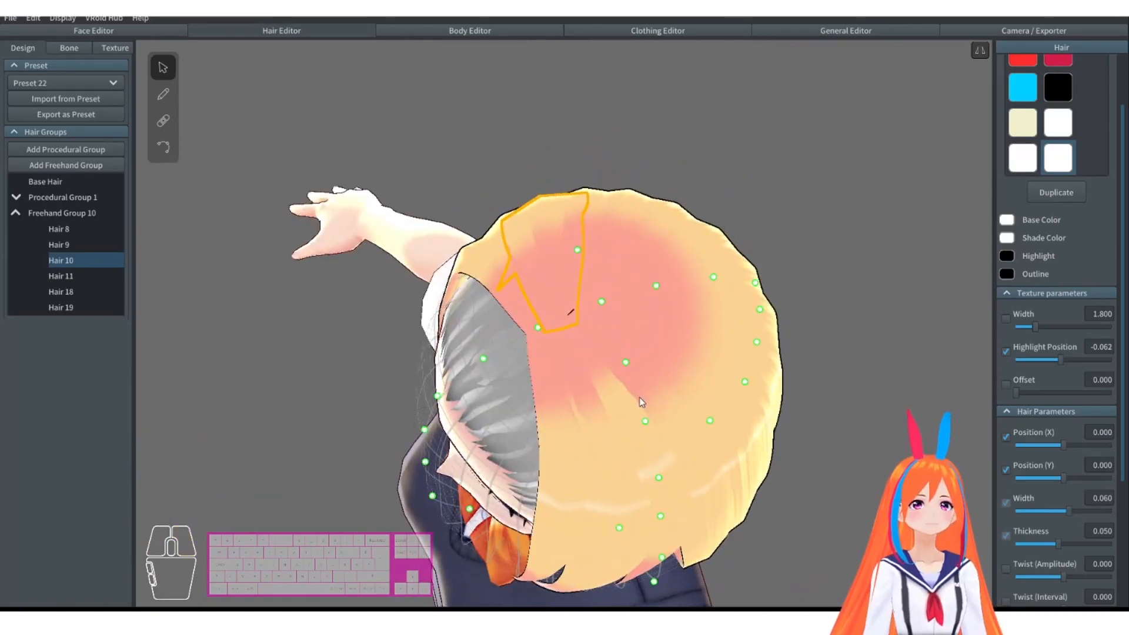
Select the opposite mirrored strand, Hair 11, shift its highlight position slightly below zero, and deselect it.
left_click(691, 408)
left_click_drag(1036, 328, 1036, 328)
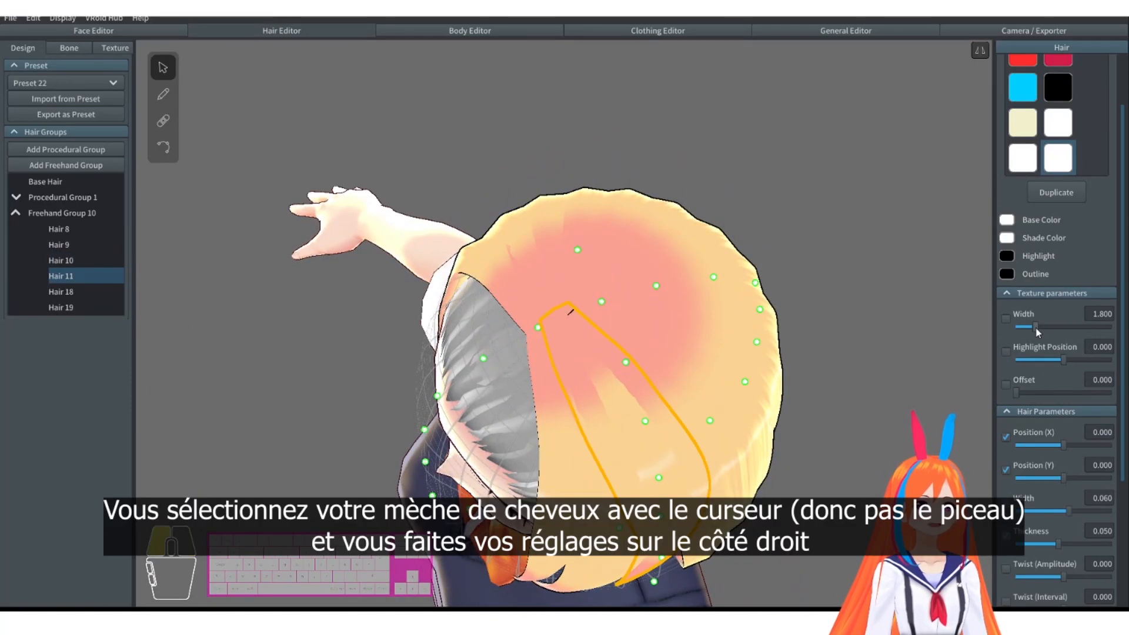
left_click(1064, 360)
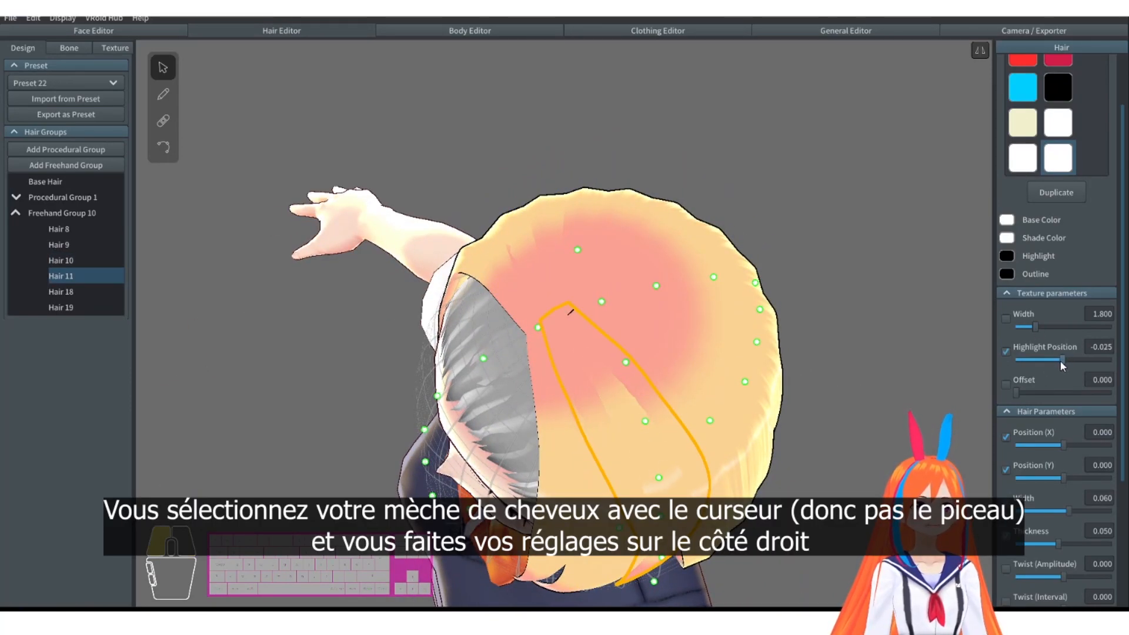
left_click_drag(1060, 361, 1059, 361)
left_click(794, 303)
right_click_drag(794, 303, 861, 244)
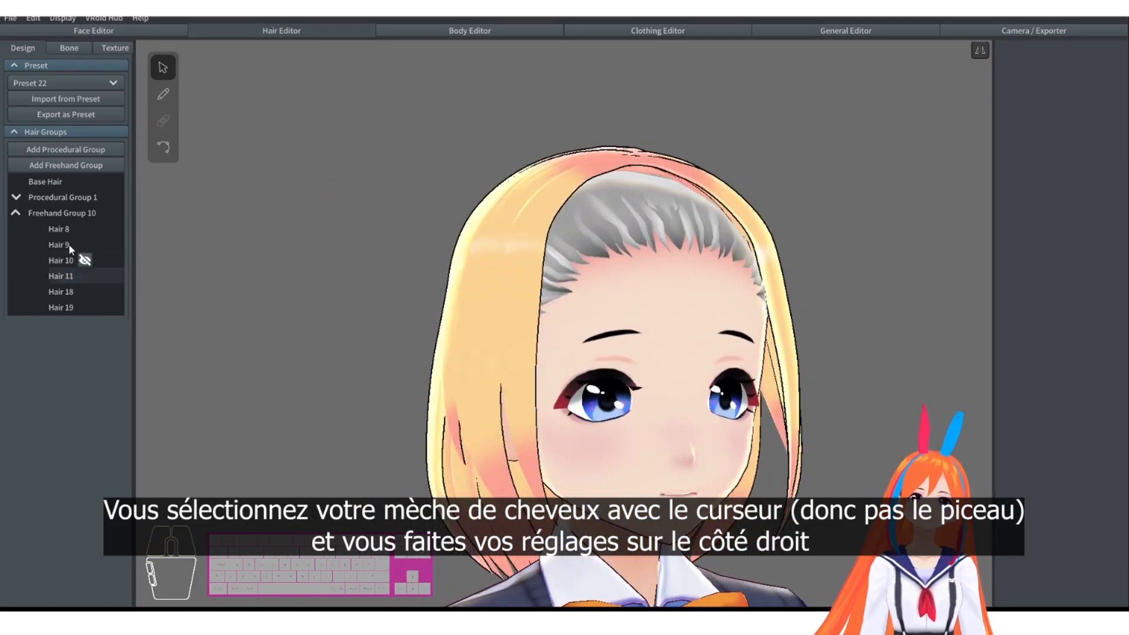
Reselect Freehand Group 10, set the hair brush width to 0.019 and draw two thin mirrored strands down the sides of the head.
left_click(78, 213)
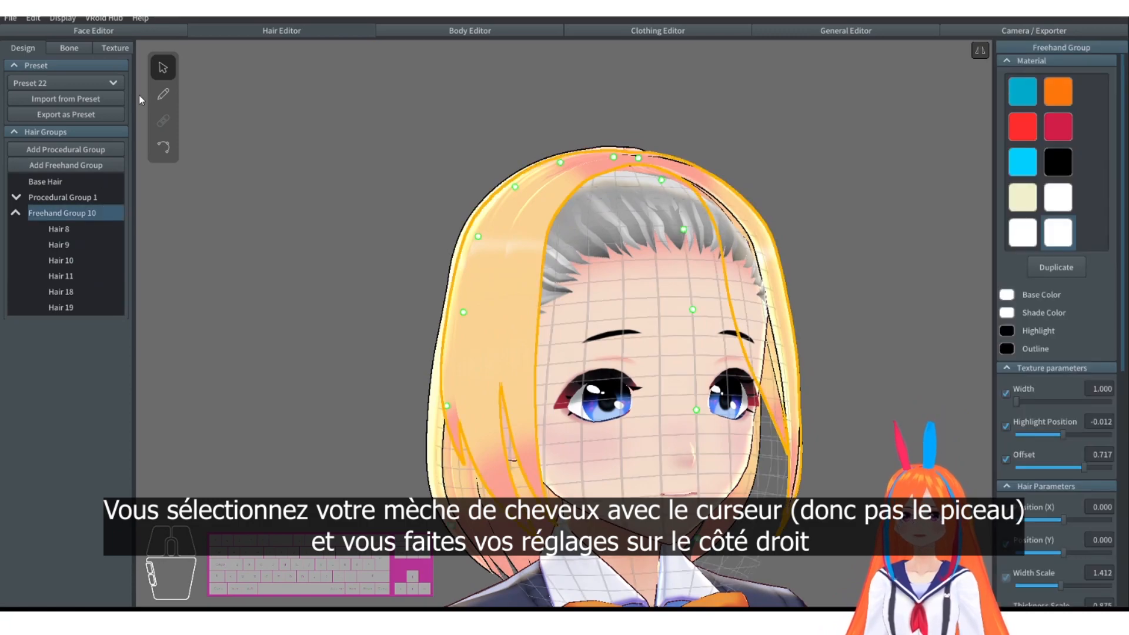
scroll(680, 197, "up", 4)
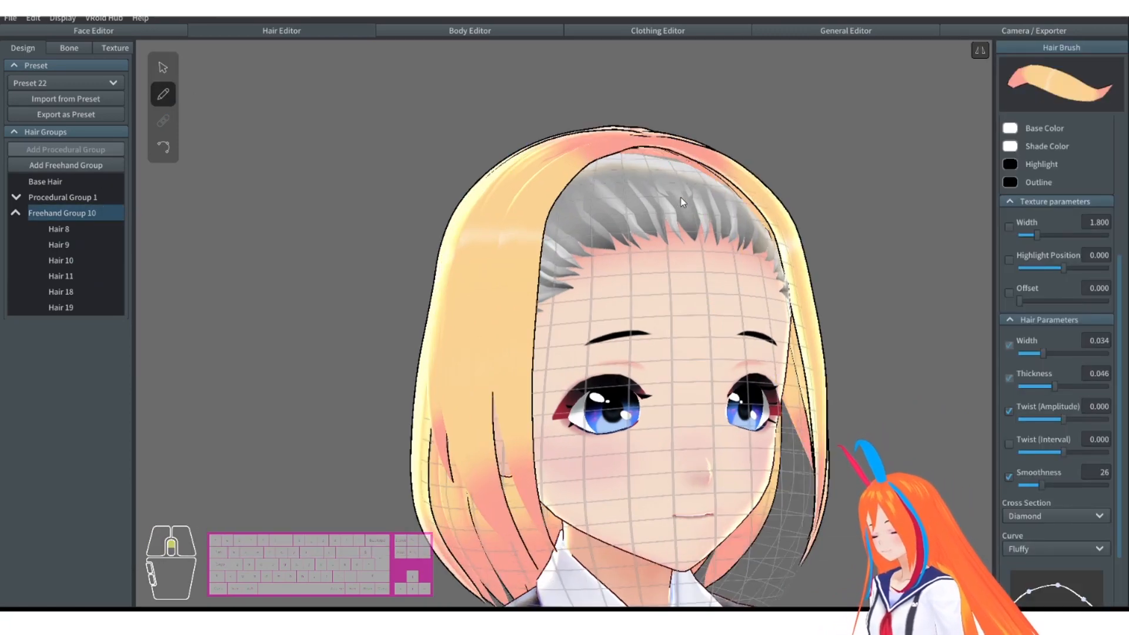
right_click_drag(630, 126, 567, 212)
scroll(724, 202, "down", 6)
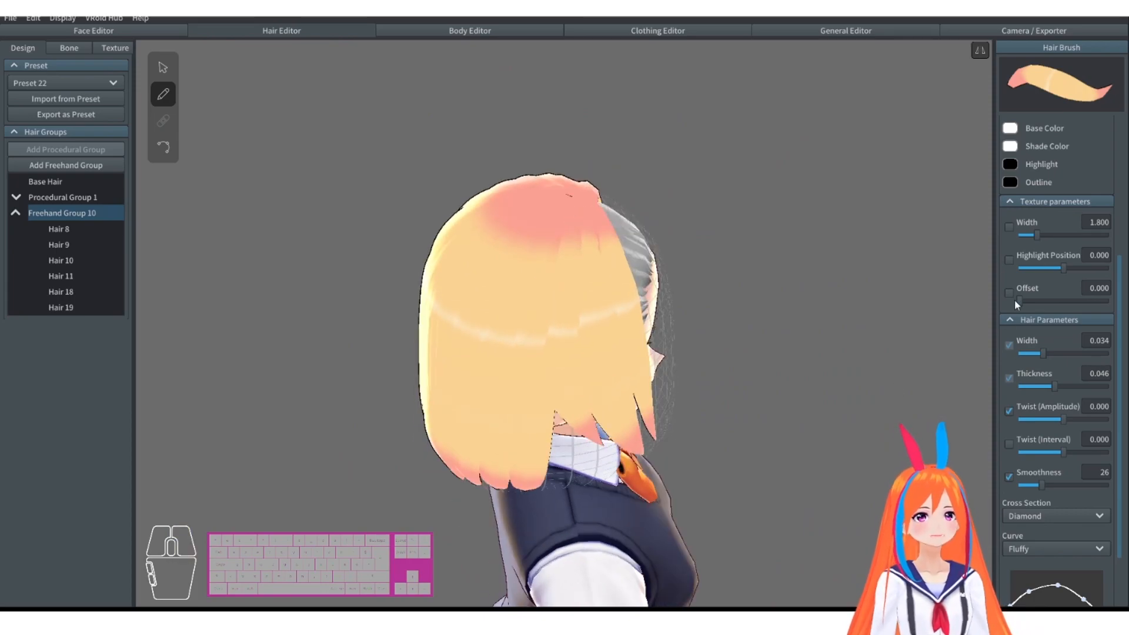
left_click_drag(1043, 353, 1031, 355)
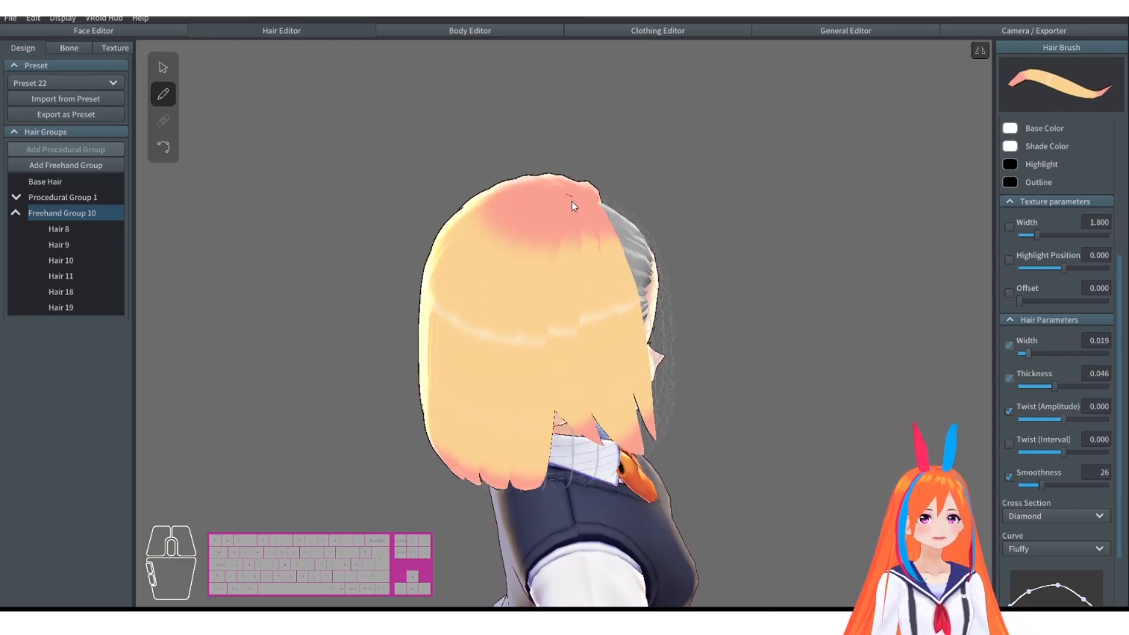
left_click_drag(559, 468, 558, 465)
mouse_move(618, 285)
right_mouse_down()
mouse_move(496, 273)
mouse_move(540, 205)
mouse_move(552, 238)
right_mouse_up()
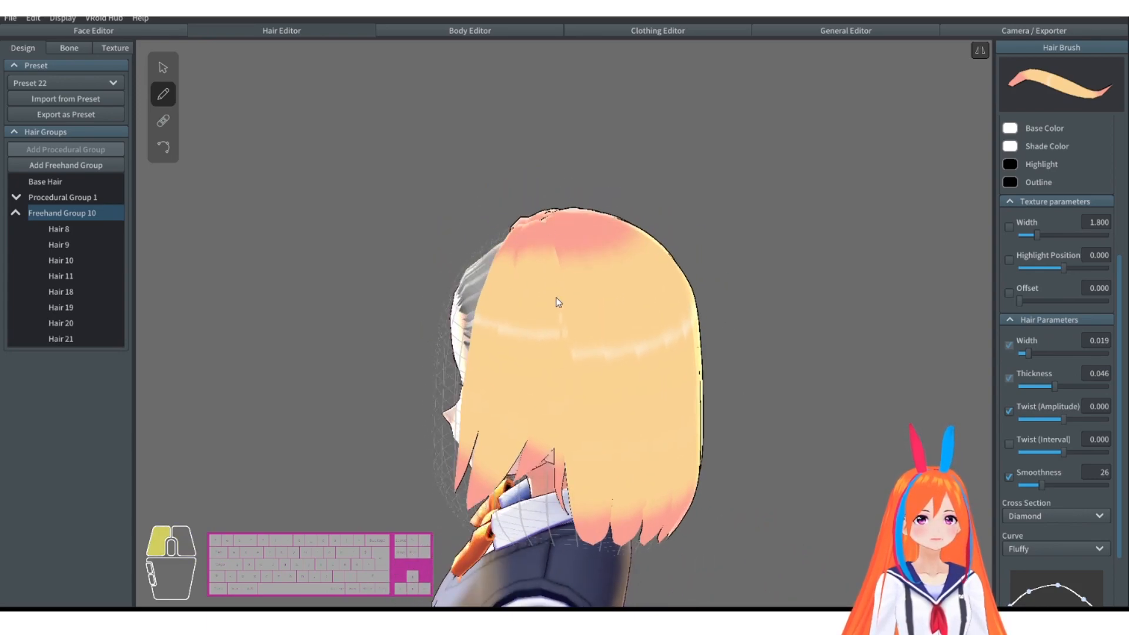
left_click_drag(538, 502, 540, 503)
mouse_move(584, 445)
right_mouse_down()
mouse_move(623, 415)
mouse_move(677, 400)
right_mouse_up()
right_click_drag(652, 307, 635, 305)
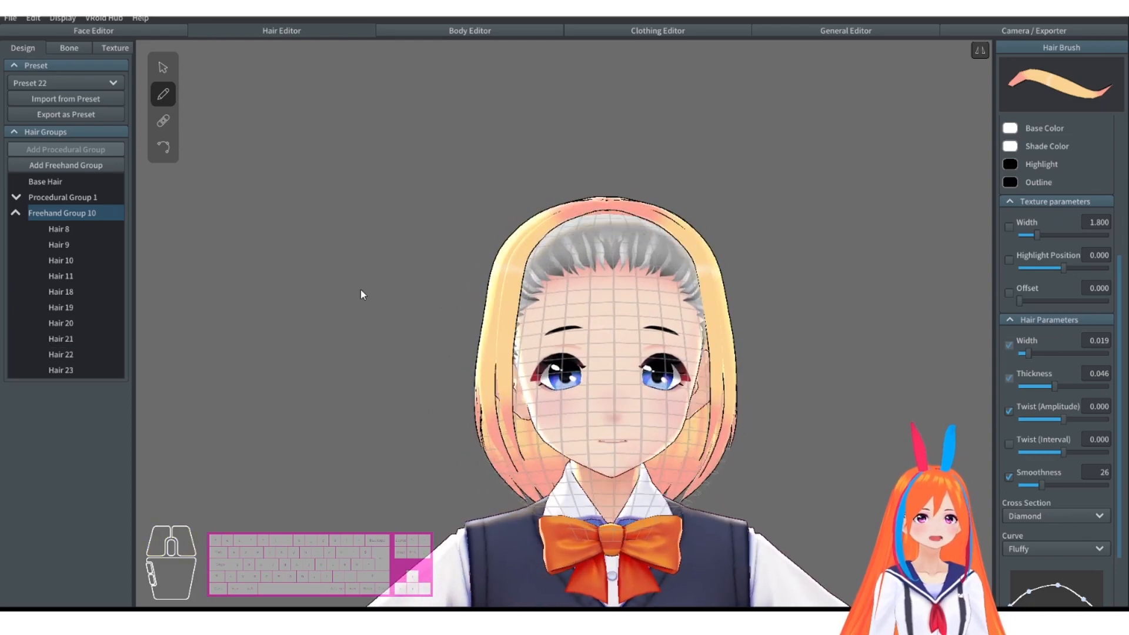
Collapse Freehand Group 10 and add a new freehand group based on it.
left_click(16, 214)
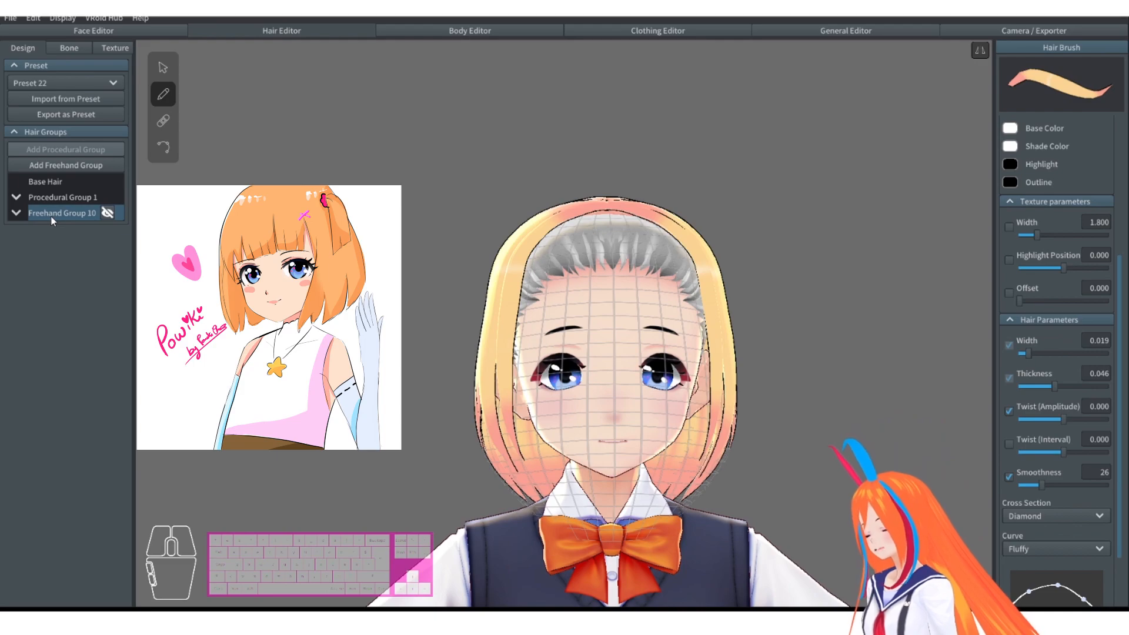
left_click(46, 215)
left_click(83, 168)
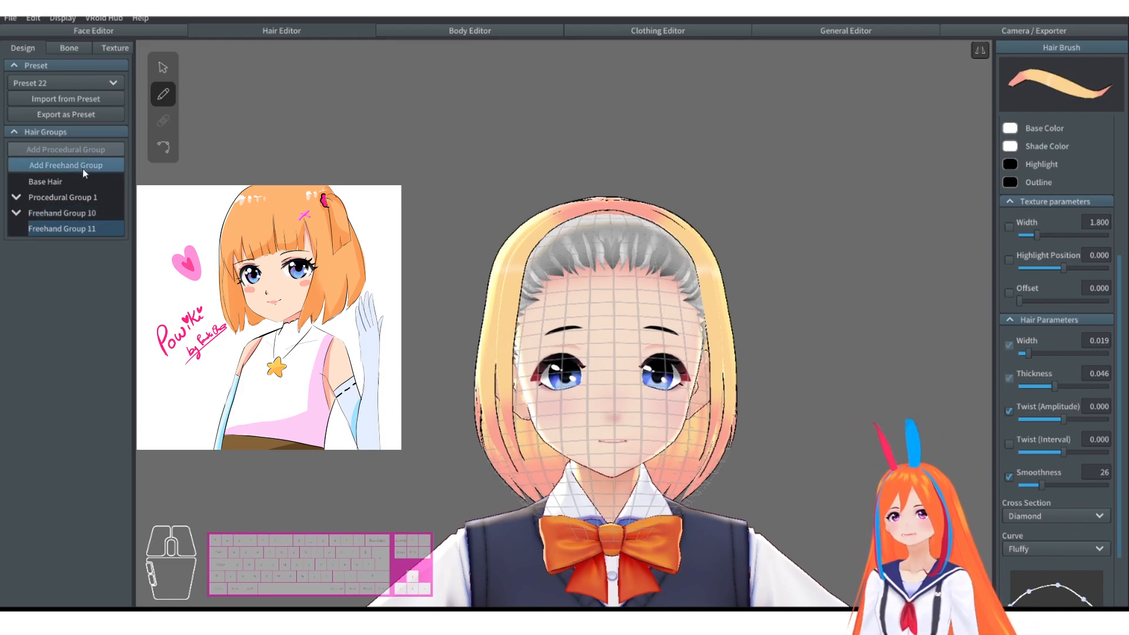
Keep the brush's Diamond cross section and change its curve to Straight for blunt strand tips on the fringe.
scroll(885, 326, "up", 3)
middle_click_drag(848, 217, 814, 203)
right_click_drag(814, 203, 838, 205)
left_click(1052, 516)
left_click(1038, 431)
left_click(1053, 550)
left_click(1041, 504)
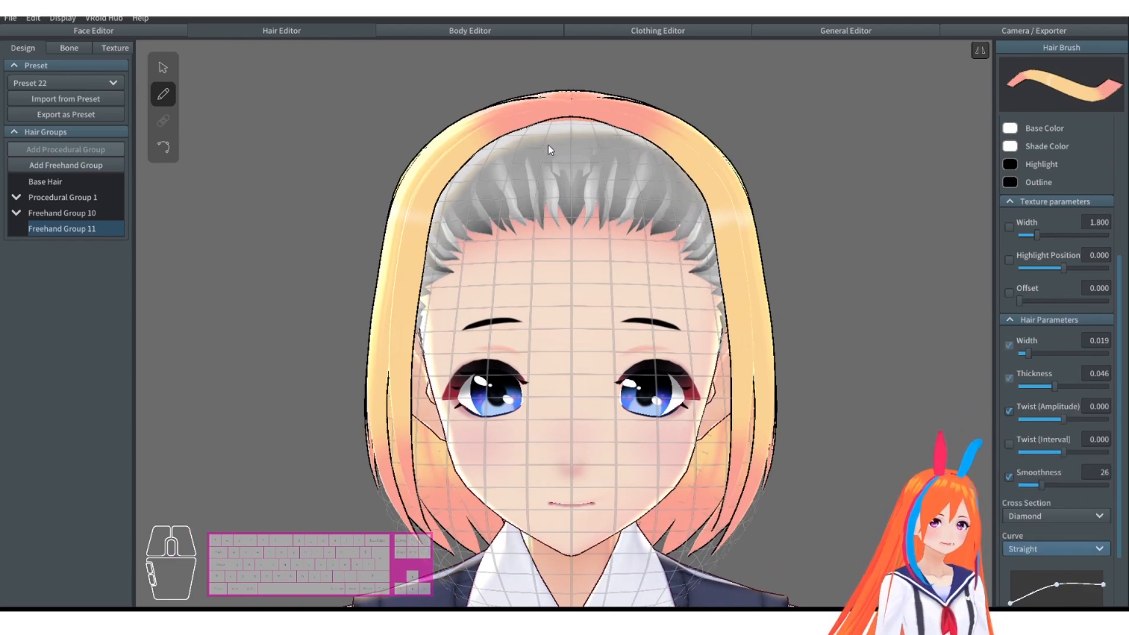
Try a narrow fringe strand on the forehead, undo it, and set the brush width to 0.052.
left_click_drag(560, 118, 559, 382)
key("ctrl+z")
scroll(1028, 504, "down", 3)
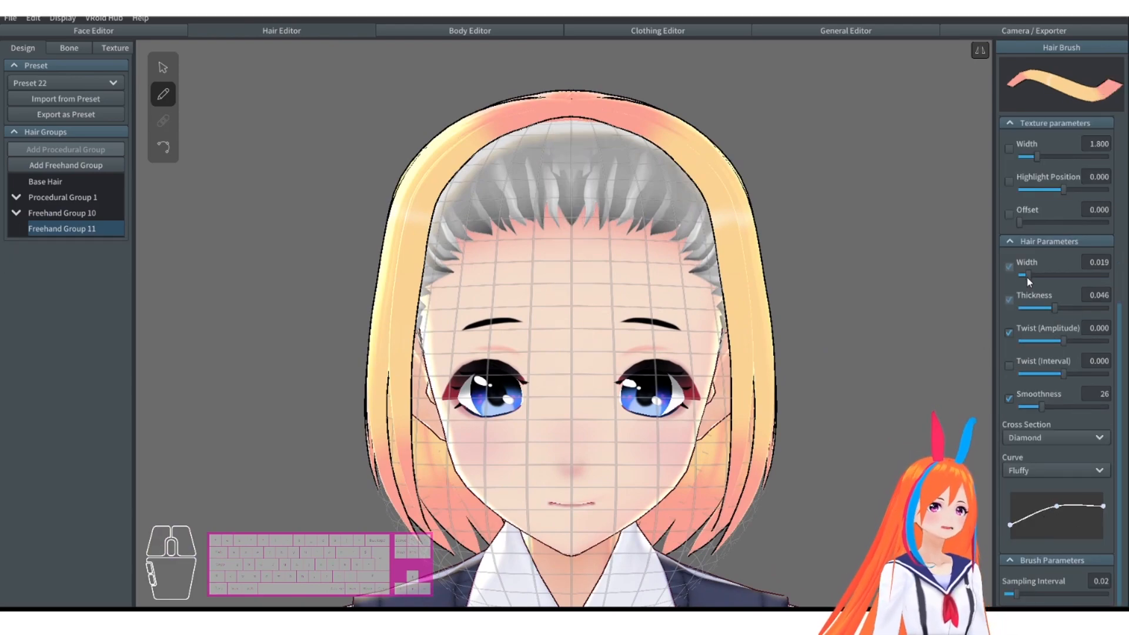
left_click_drag(1028, 276, 1061, 277)
Draw two wide mirrored fringe strands from the hairline down to the eyebrows, undoing the first slanted attempt.
right_click_drag(565, 258, 630, 272)
left_click_drag(595, 127, 532, 353)
mouse_move(647, 324)
right_mouse_down()
mouse_move(580, 304)
mouse_move(641, 317)
right_mouse_up()
key("ctrl+z")
left_click_drag(587, 116, 582, 337)
left_click_drag(550, 134, 504, 351)
scroll(618, 274, "down", 3)
right_click_drag(710, 248, 617, 347)
scroll(594, 294, "up", 3)
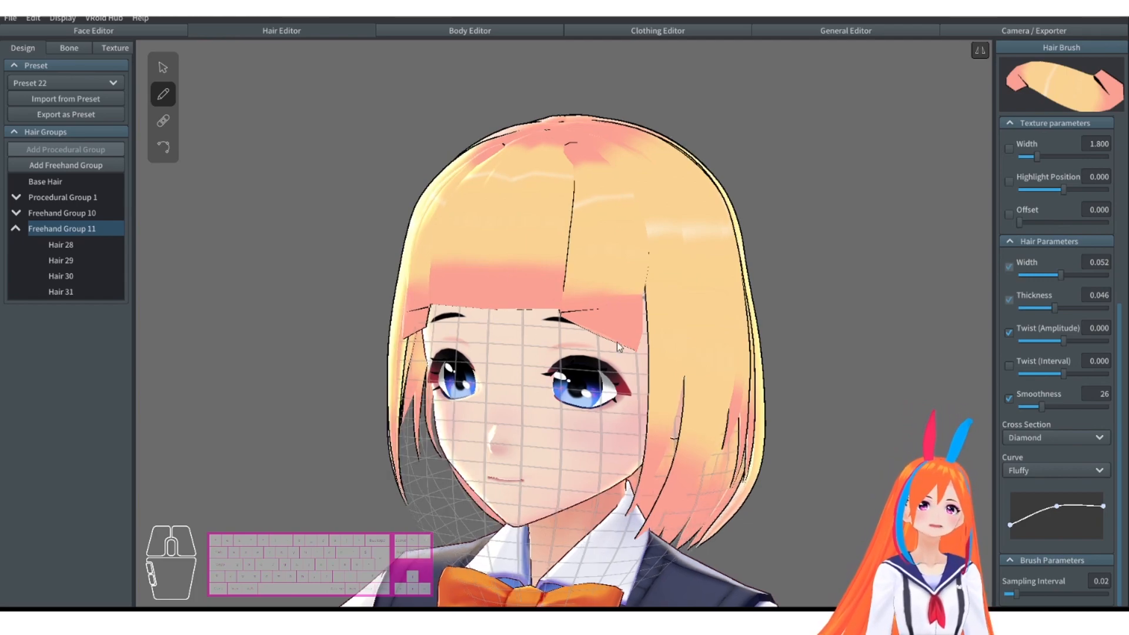
scroll(596, 274, "up", 2)
right_click_drag(554, 257, 559, 258)
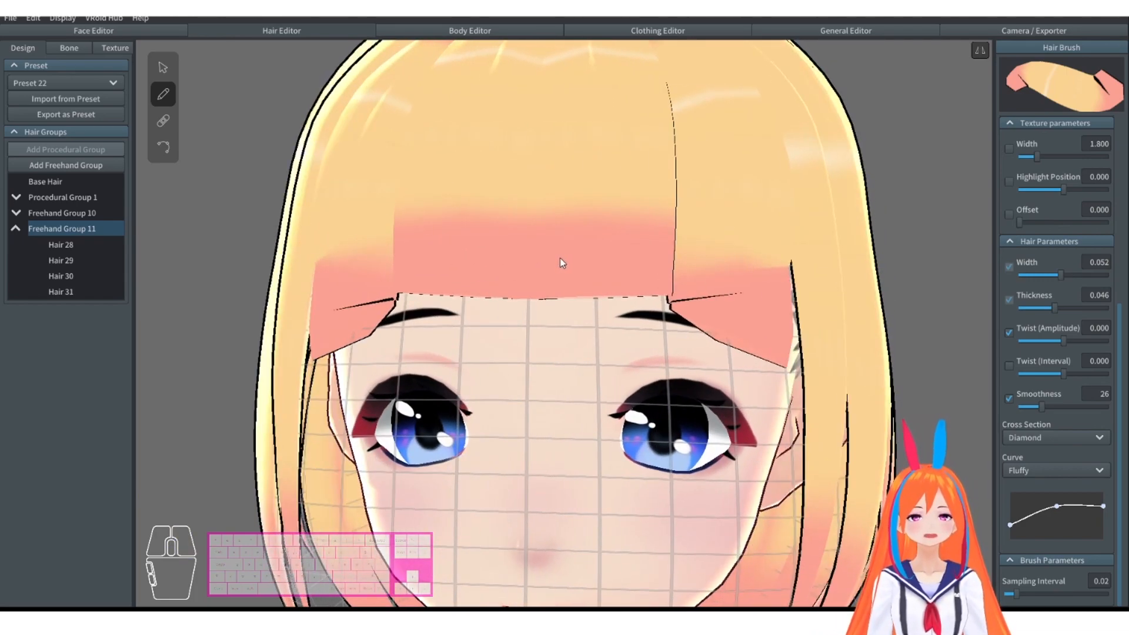
Activate control point editing and show the control points of all strands in Freehand Group 11.
left_click(162, 155)
left_click(500, 188)
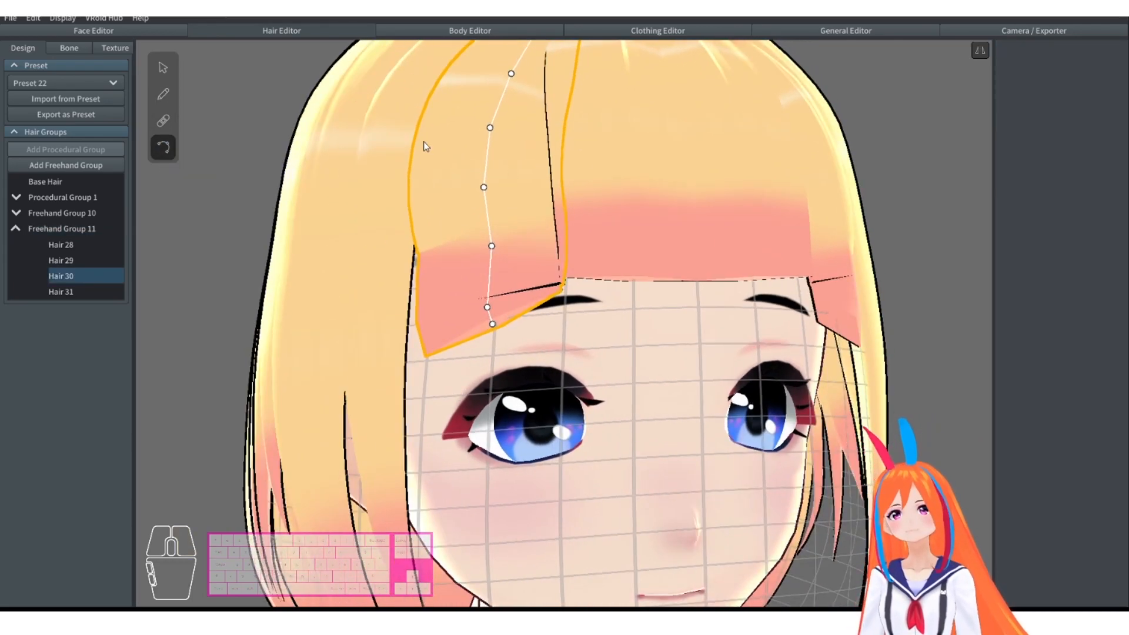
right_click_drag(200, 176, 307, 197)
left_click(393, 277)
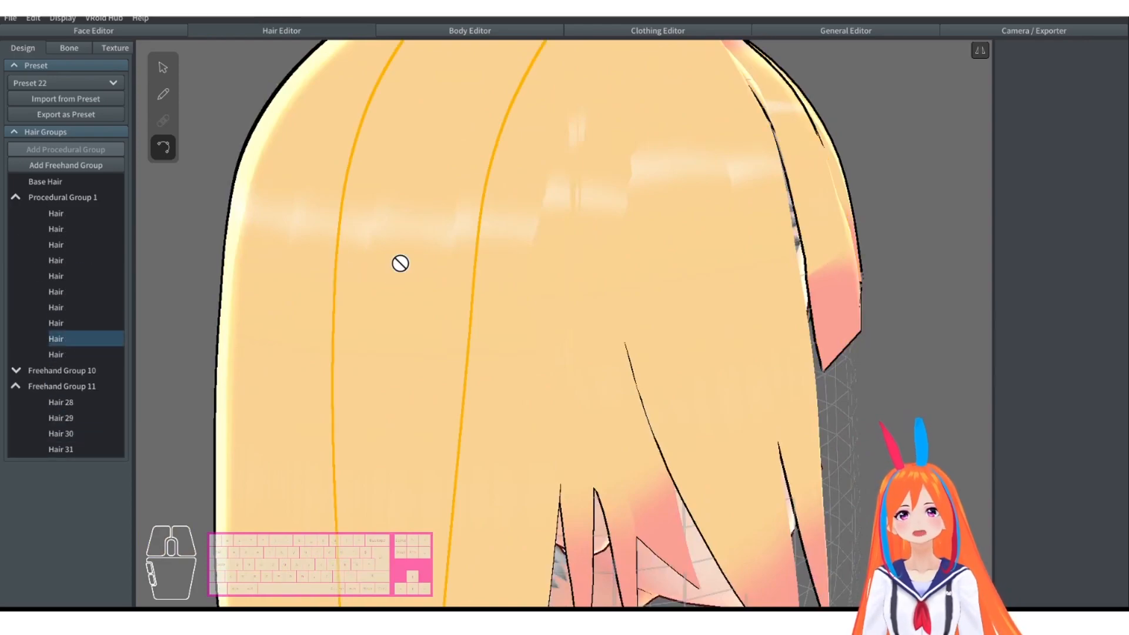
left_click(62, 386)
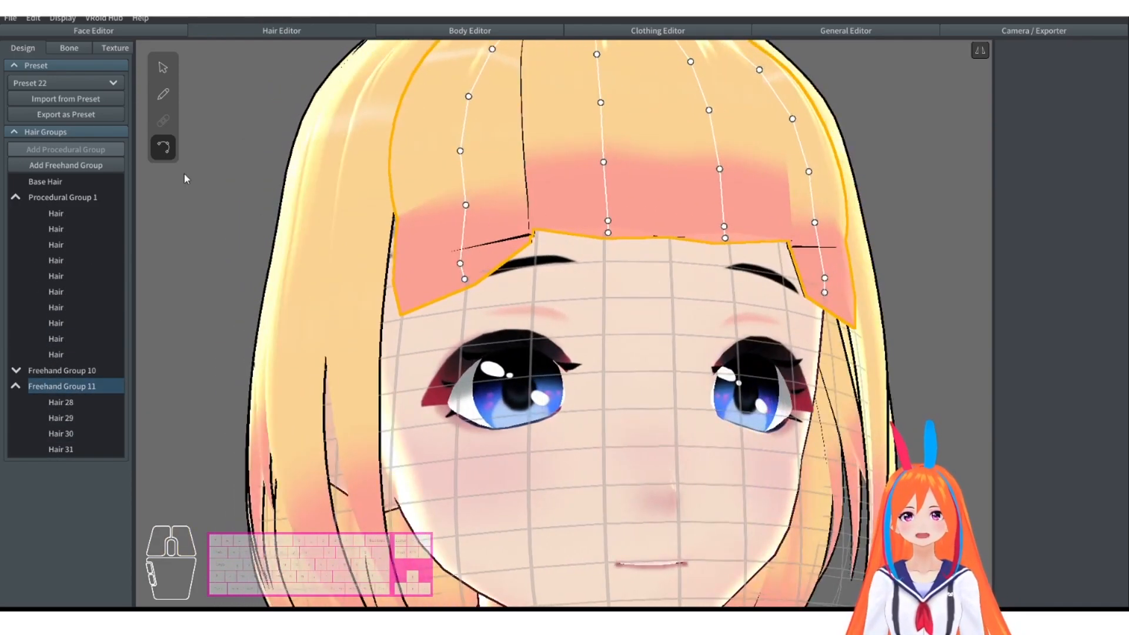
scroll(386, 245, "down", 1)
scroll(491, 233, "up", 1)
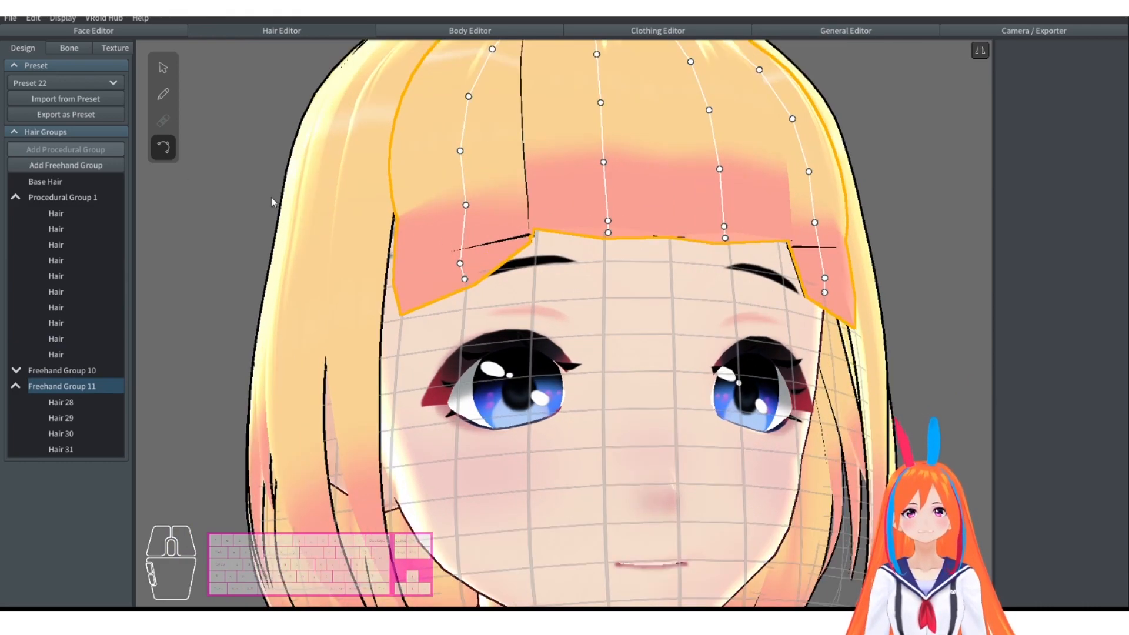
scroll(447, 196, "down", 2)
scroll(479, 267, "up", 3)
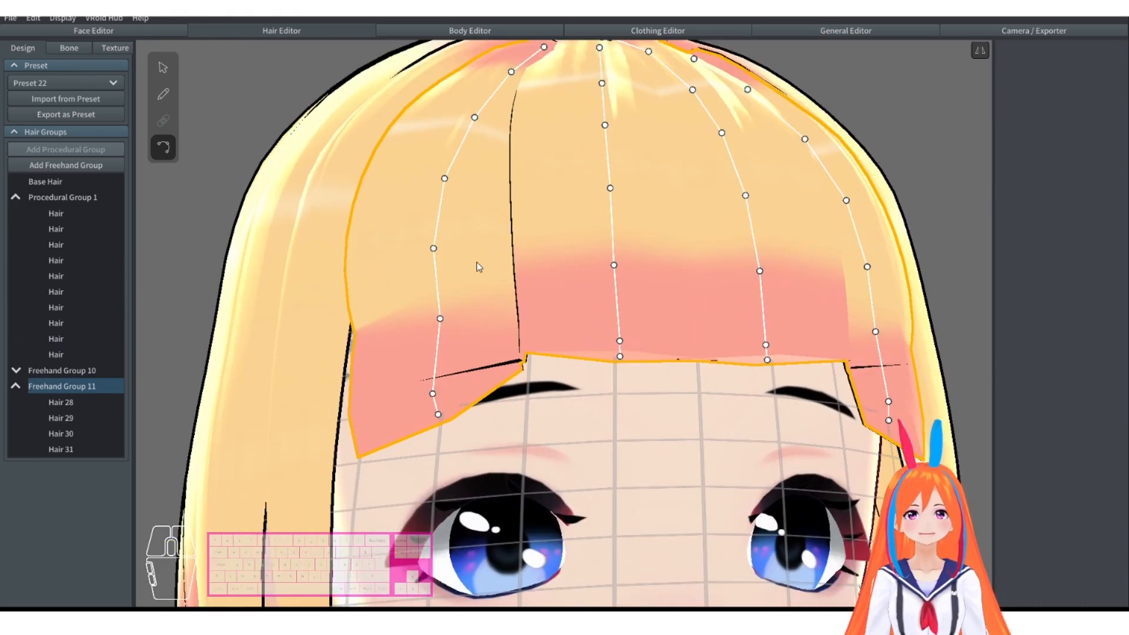
Raise the lower control points of the slanted outer fringe strand (Hair 30) until its tip lines up with the straight fringe.
left_click_drag(440, 319, 424, 287)
left_click_drag(432, 394, 427, 322)
left_click_drag(438, 416, 428, 369)
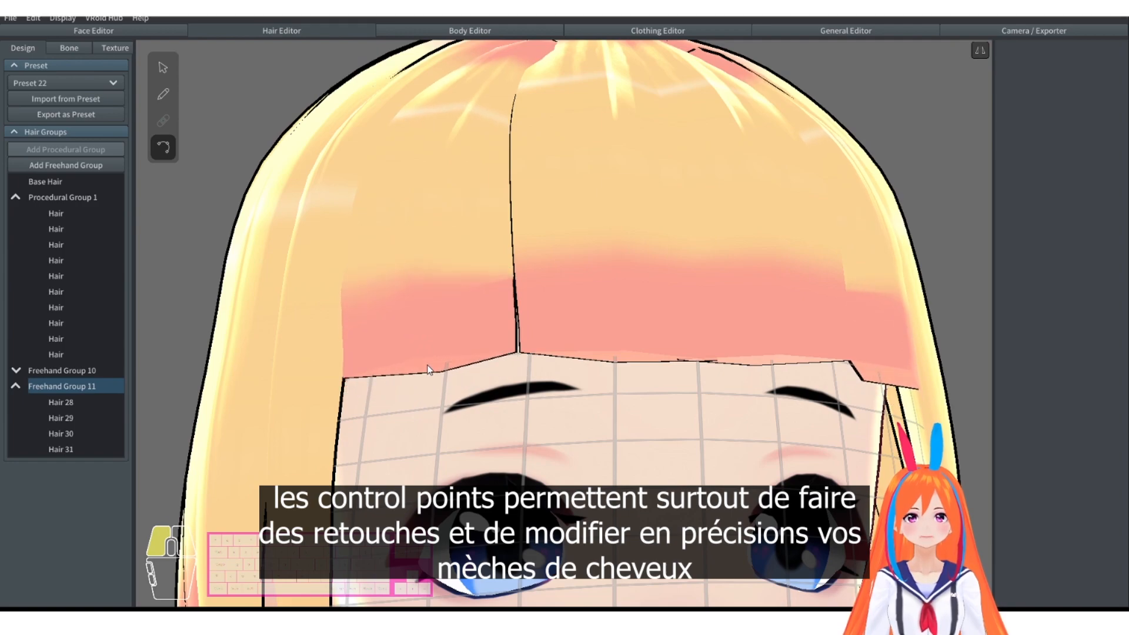
right_click_drag(464, 347, 472, 359)
left_click_drag(438, 430, 442, 425)
Move the upper control points of the outer fringe strand toward the crown to close the gap beside the central strands.
right_click_drag(617, 224, 526, 300)
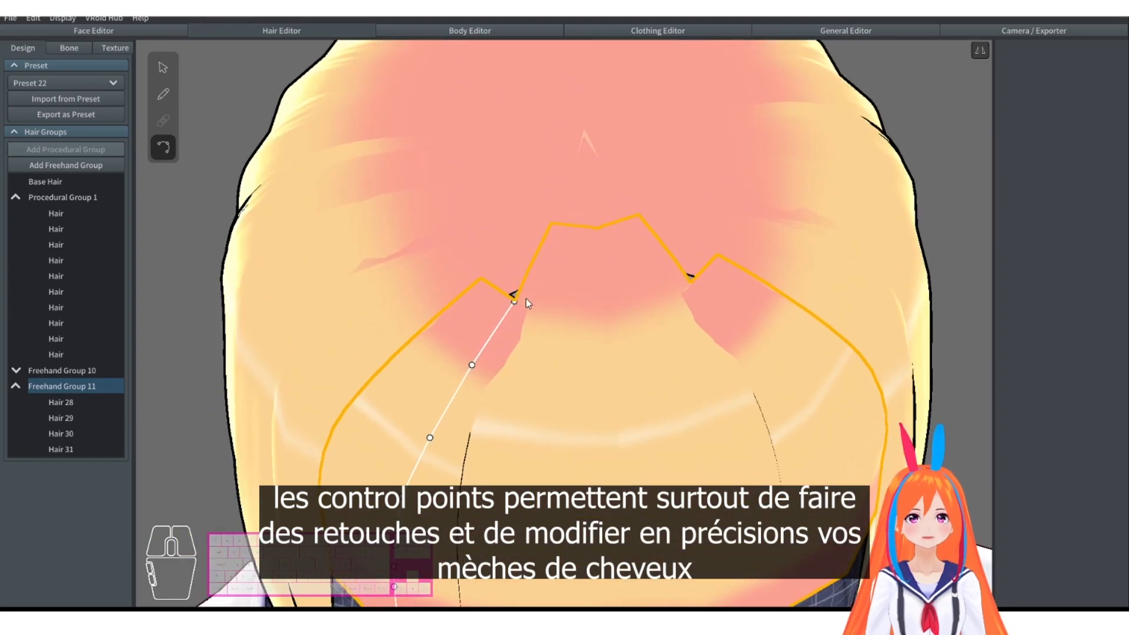
left_click_drag(513, 302, 553, 248)
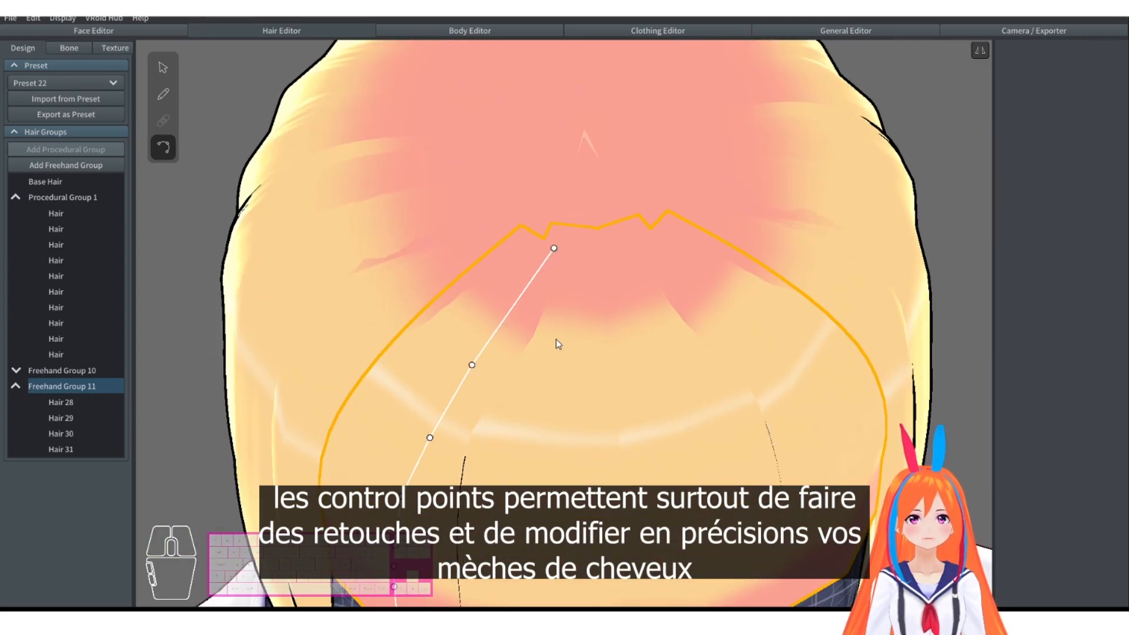
left_click_drag(472, 366, 487, 335)
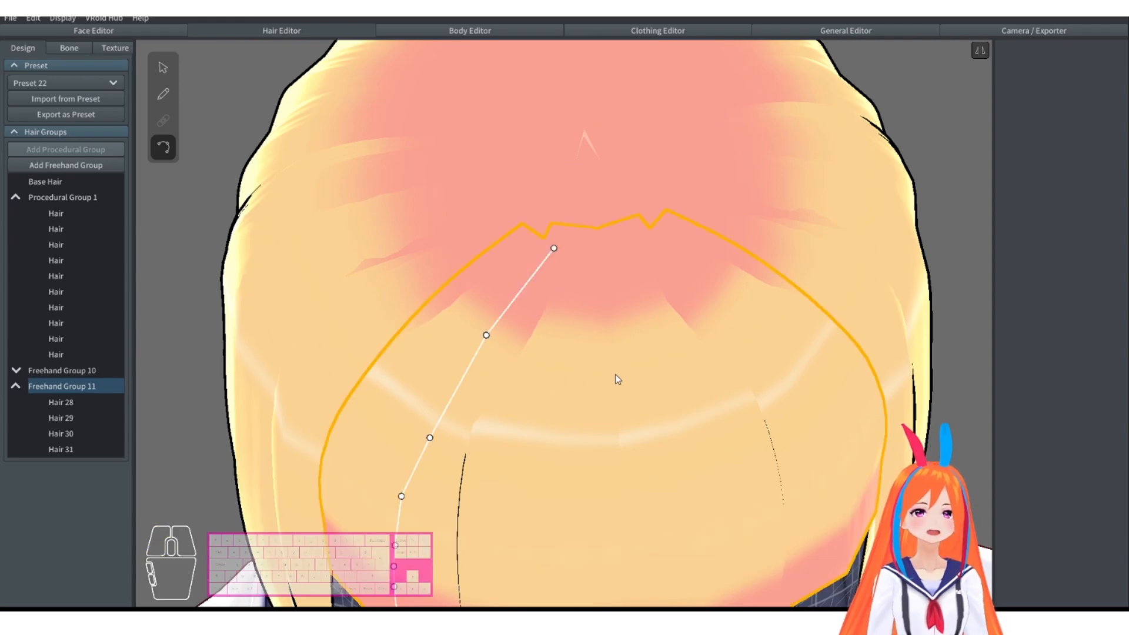
middle_click_drag(615, 374, 606, 306)
Lower the tip control points of the outer strand (Hair 30) and the central strand (Hair 28) to lengthen the fringe over the eyebrows.
left_click(525, 254)
right_click_drag(582, 252, 586, 234)
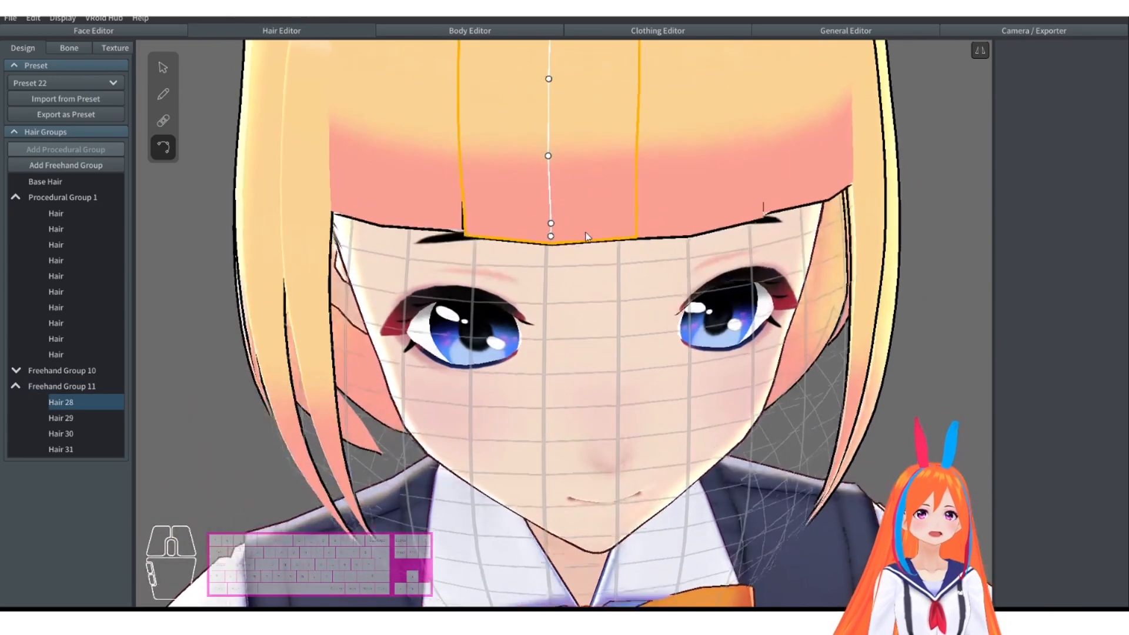
scroll(725, 272, "down", 6)
right_click_drag(654, 315, 711, 289)
scroll(588, 263, "up", 3)
scroll(583, 265, "up", 3)
left_click(465, 252)
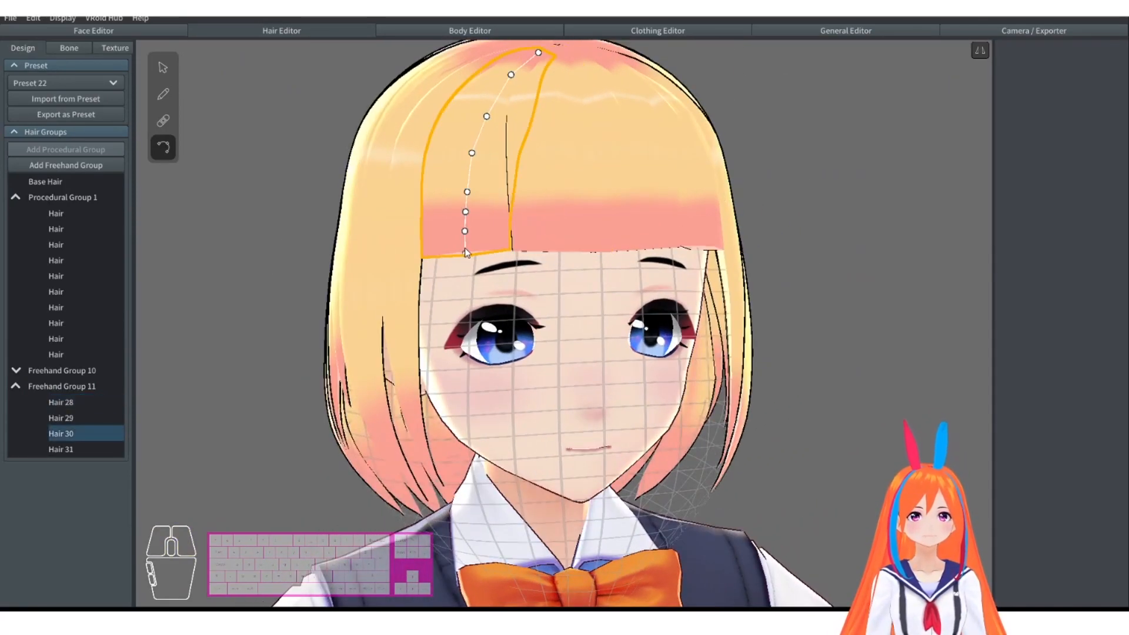
left_click_drag(465, 254, 468, 282)
left_click(549, 247)
left_click_drag(561, 253, 564, 276)
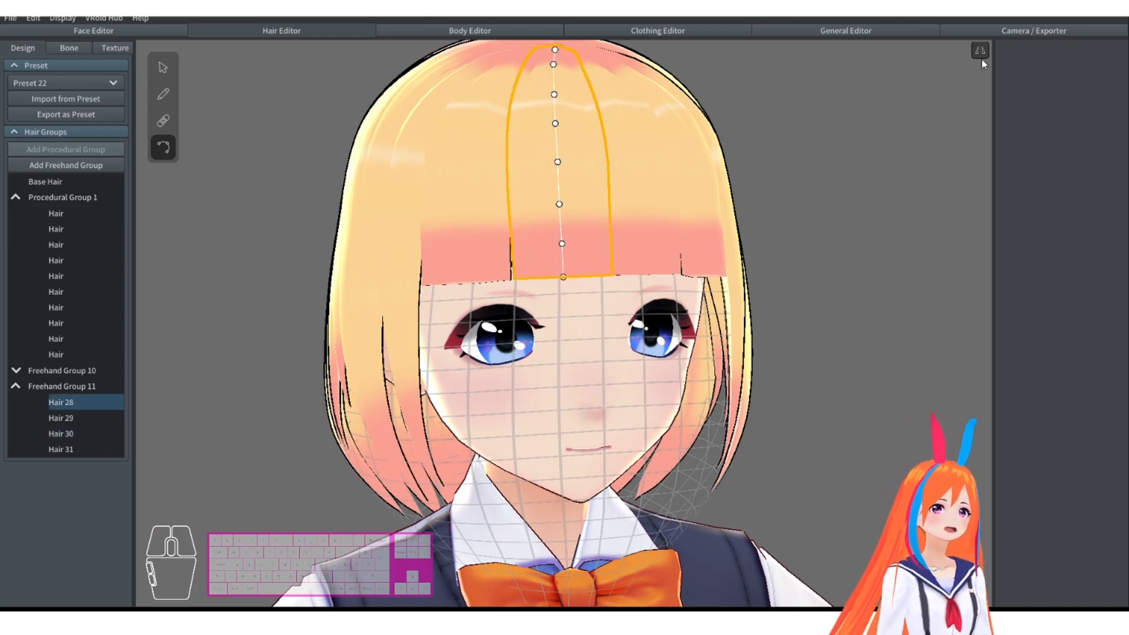
Examine the hair parameters and control points of the outer and central fringe strands.
right_click_drag(752, 200, 694, 205)
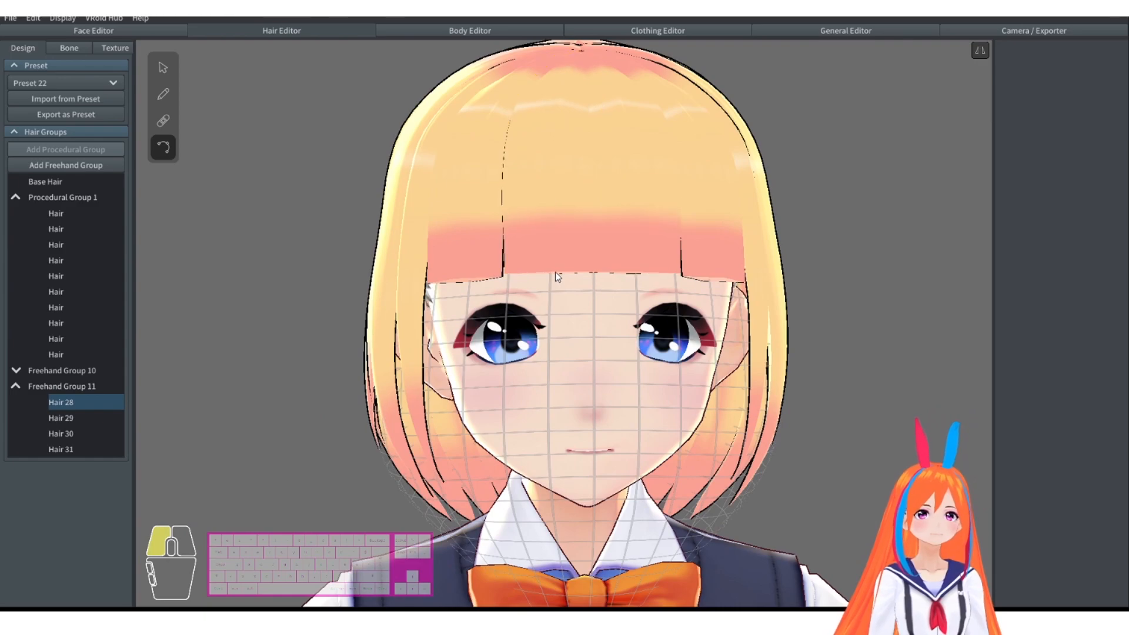
left_click(471, 259)
left_click(163, 67)
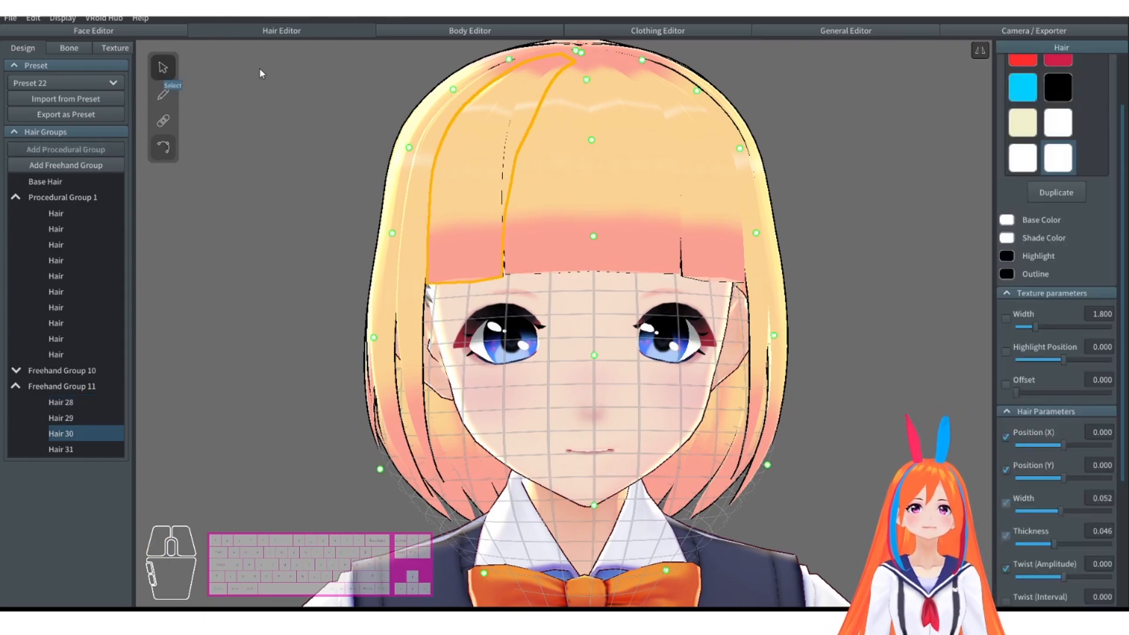
scroll(1080, 489, "down", 3)
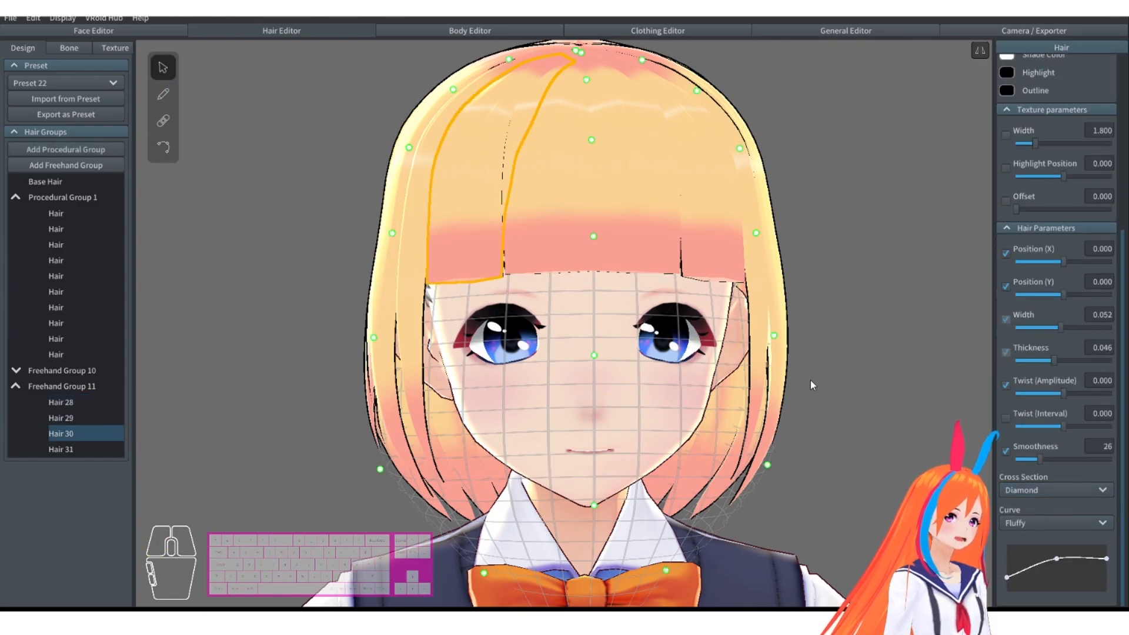
right_click_drag(873, 335, 732, 334)
left_click(542, 175)
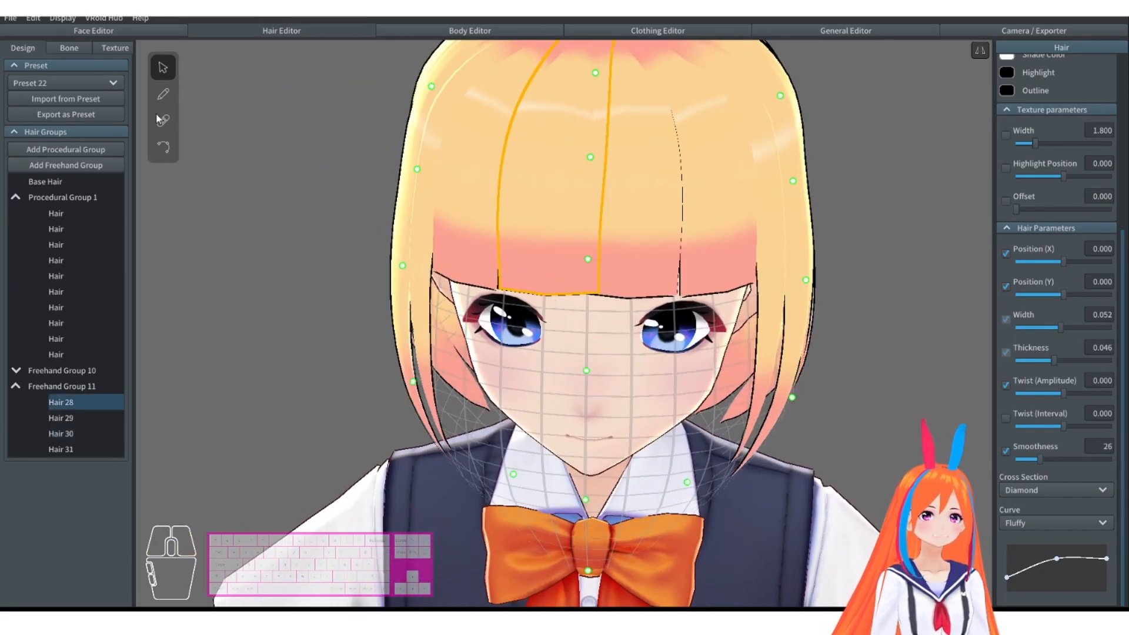
left_click(162, 147)
left_click(551, 291)
With mirroring off, reduce the width of the central fringe strand Hair 29 to open a gap on one side.
left_click(666, 241)
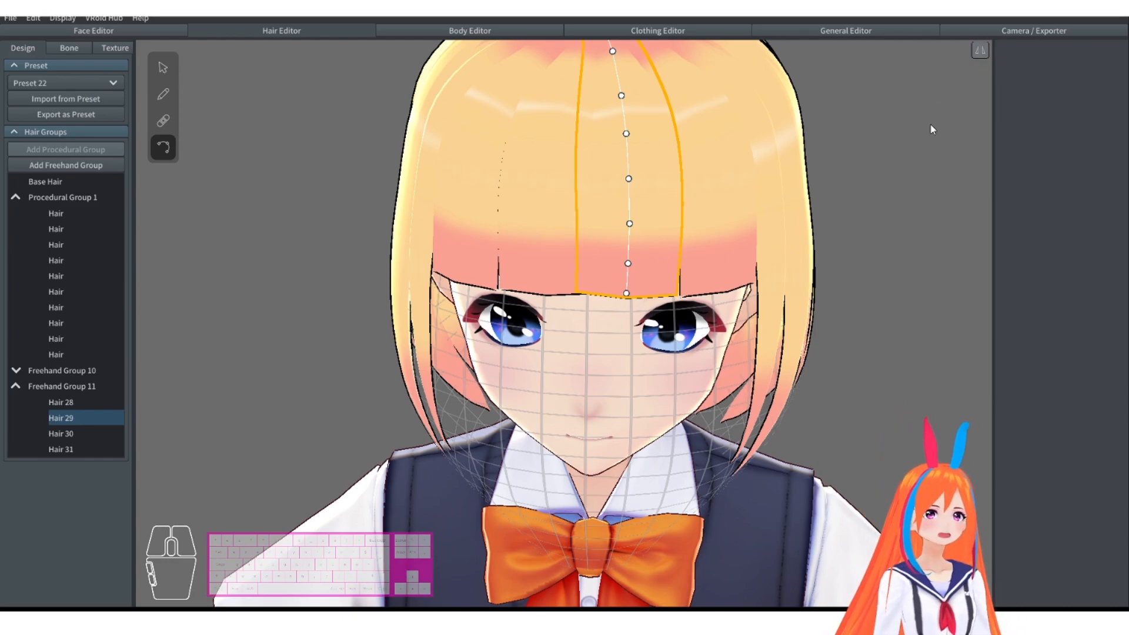
left_click(163, 69)
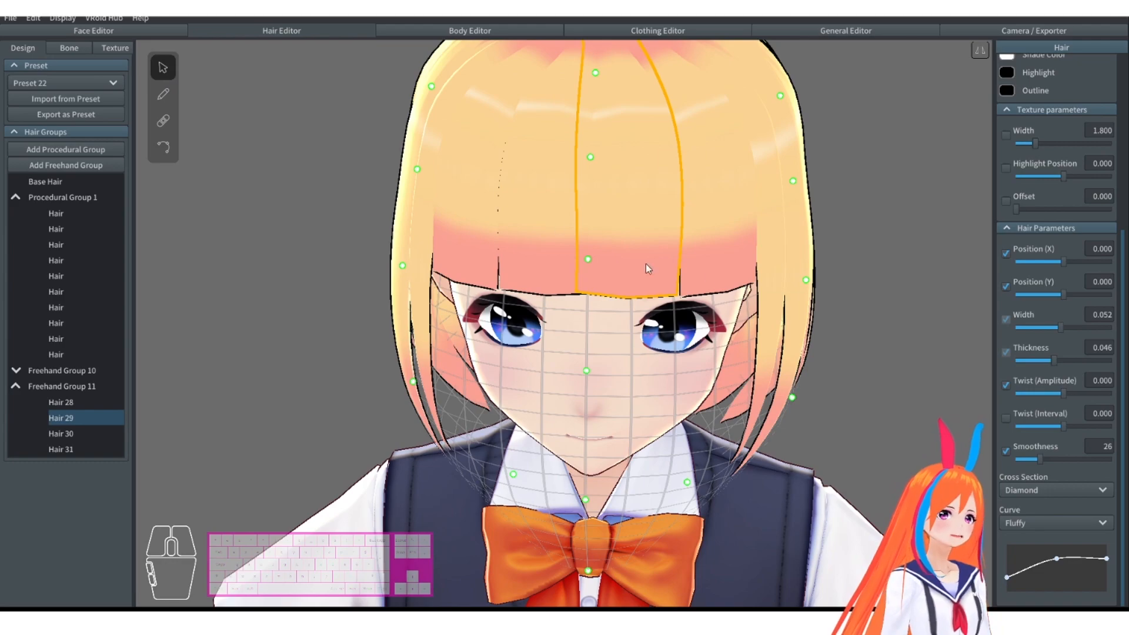
scroll(1057, 338, "up", 2)
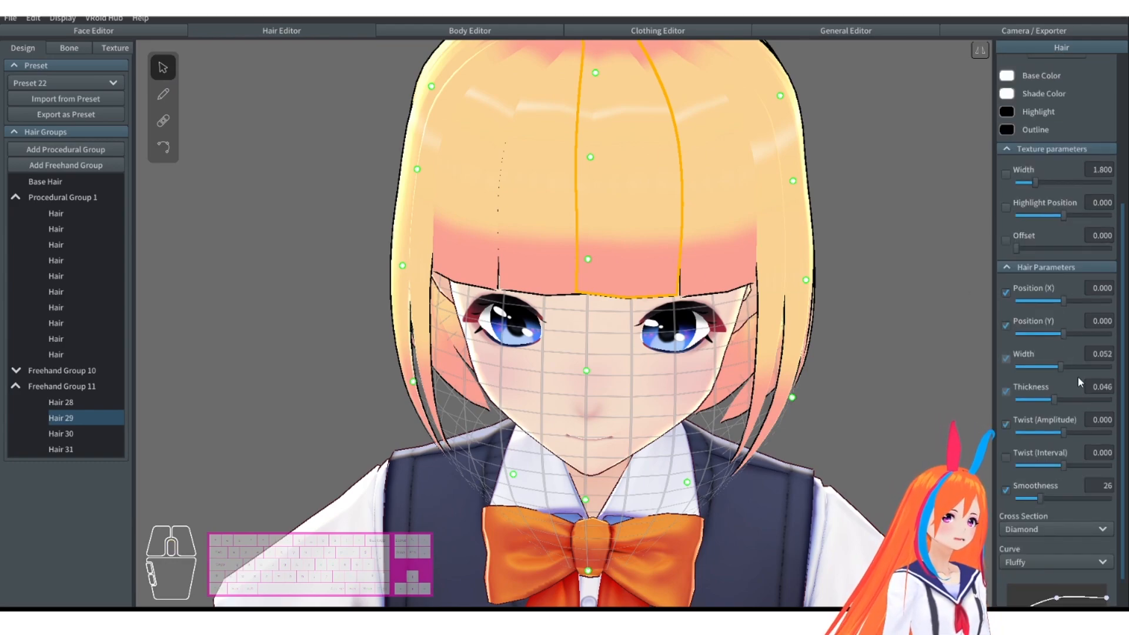
left_click_drag(1059, 366, 1036, 370)
right_click_drag(805, 322, 622, 241)
left_click(825, 301)
scroll(824, 301, "down", 3)
Show the control points of the outer strand Hair 31, clear the selection, and examine the fringe gap from the side and front.
left_click(669, 250)
scroll(664, 243, "up", 3)
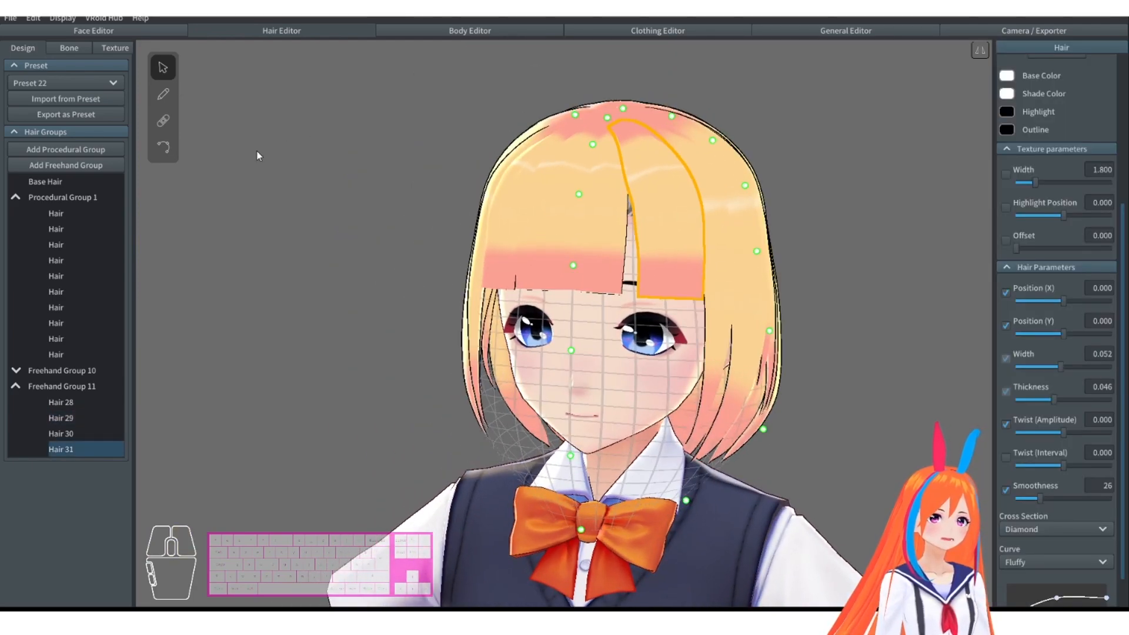
left_click(164, 146)
left_click_drag(657, 101, 652, 91)
left_click(678, 141)
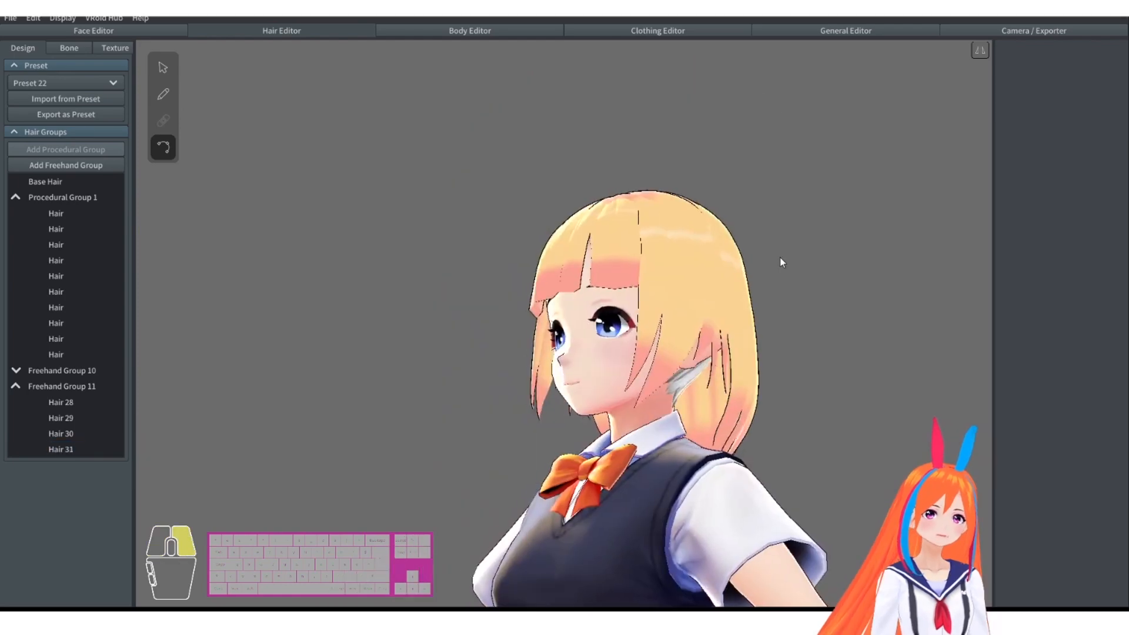
right_click_drag(781, 259, 814, 268)
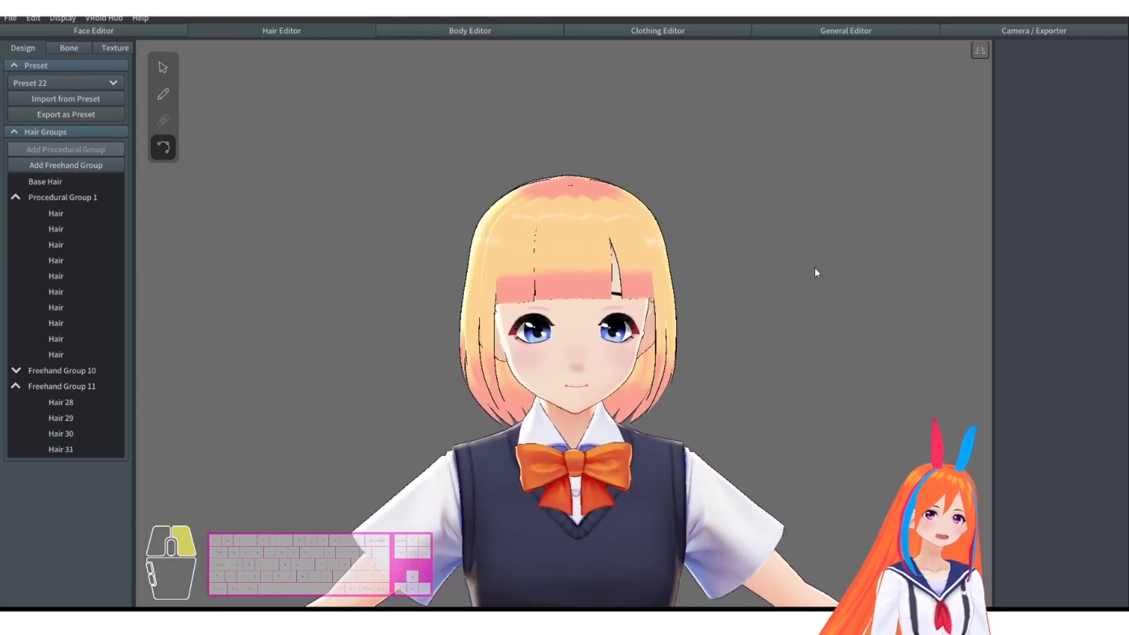
scroll(799, 205, "up", 4)
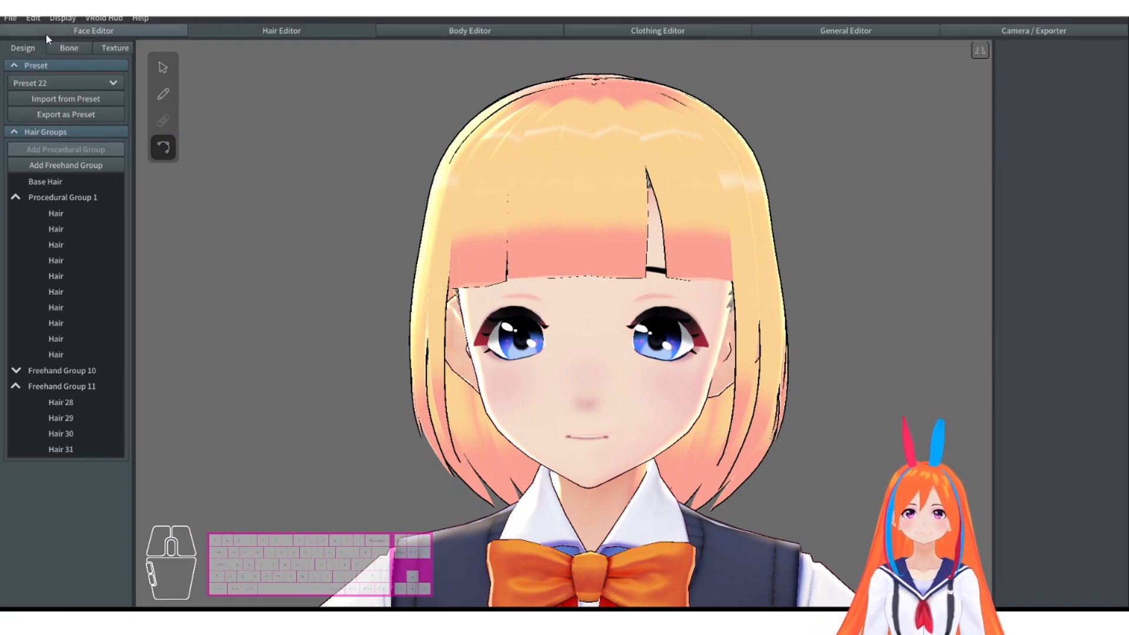
Switch to the face's eyebrow settings and set Eyebrow Position to 0.46.
left_click(62, 31)
left_click(63, 49)
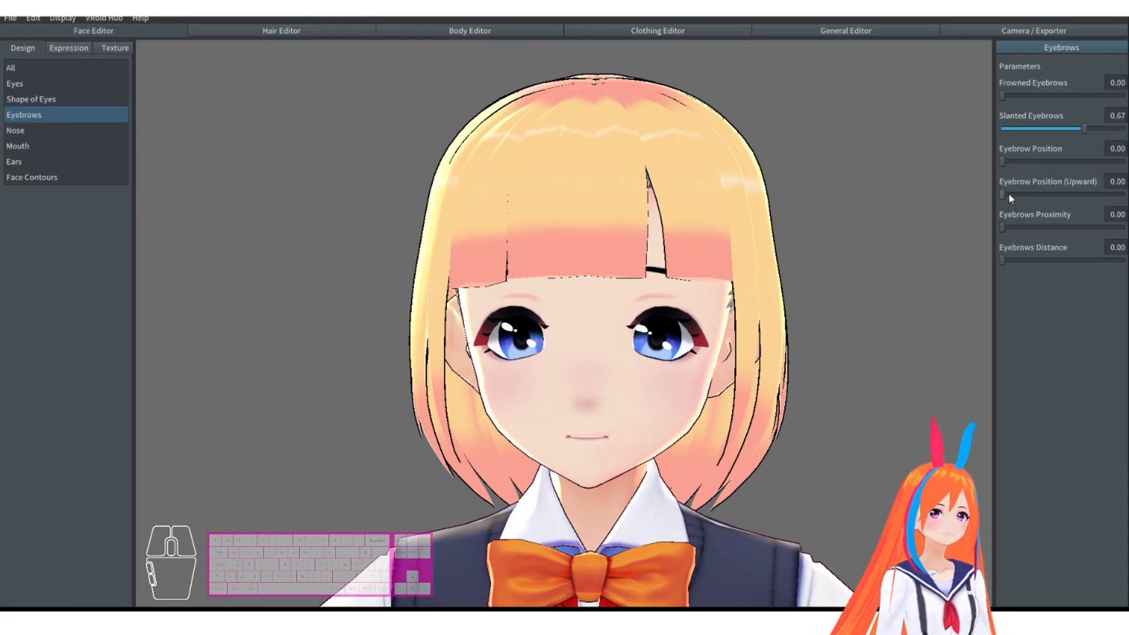
left_click_drag(1009, 163, 1057, 176)
right_click_drag(863, 199, 839, 201)
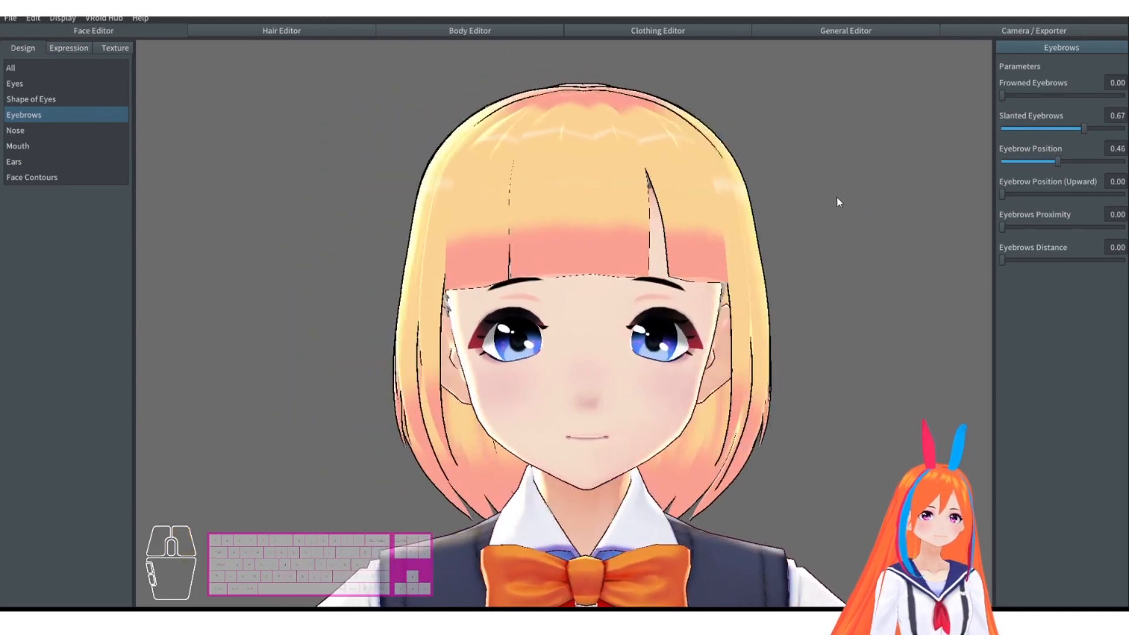
Preview the SORROW, JOY, SURPRISED and ANGRY expressions to check how the eyebrows look beneath the fringe.
left_click(69, 48)
left_click(51, 85)
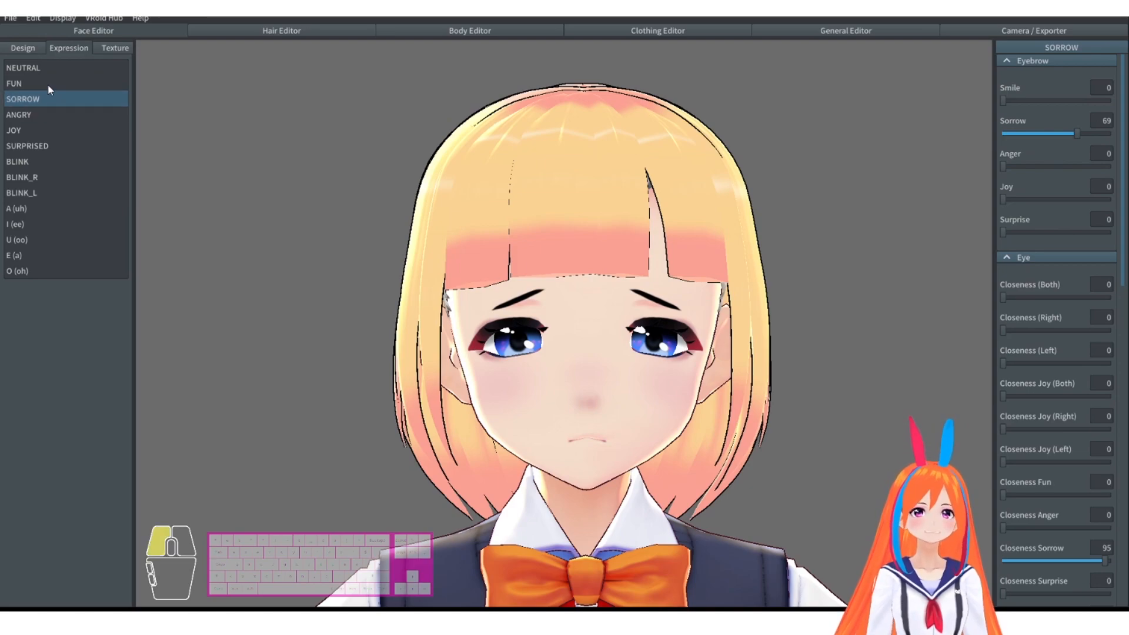
left_click(47, 69)
left_click(55, 128)
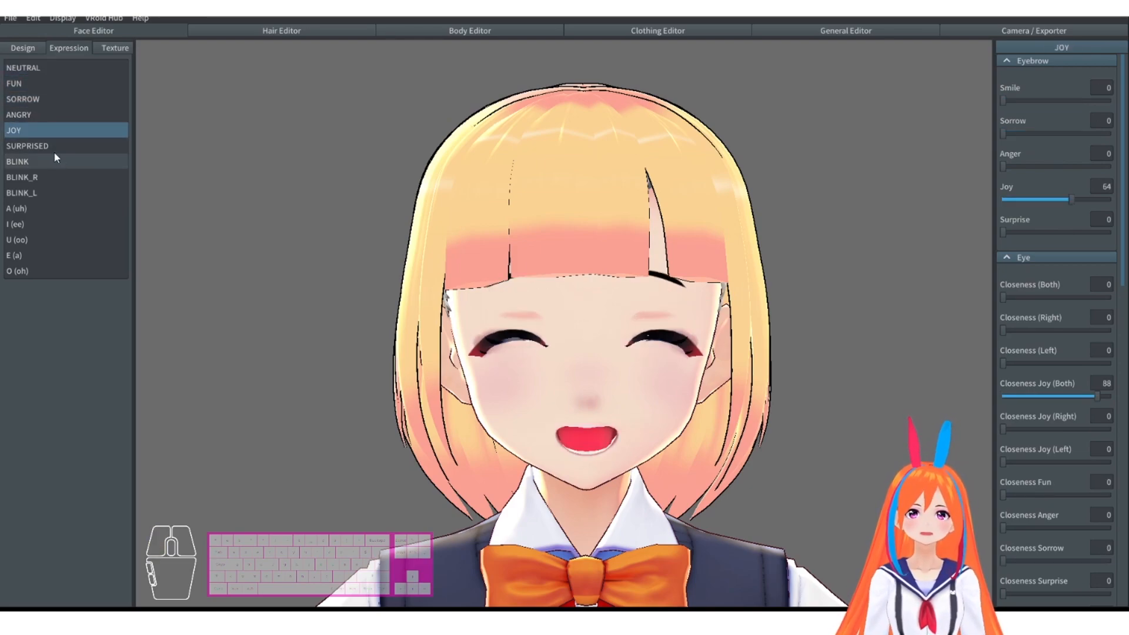
left_click(52, 157)
left_click(47, 146)
left_click(50, 130)
left_click(49, 112)
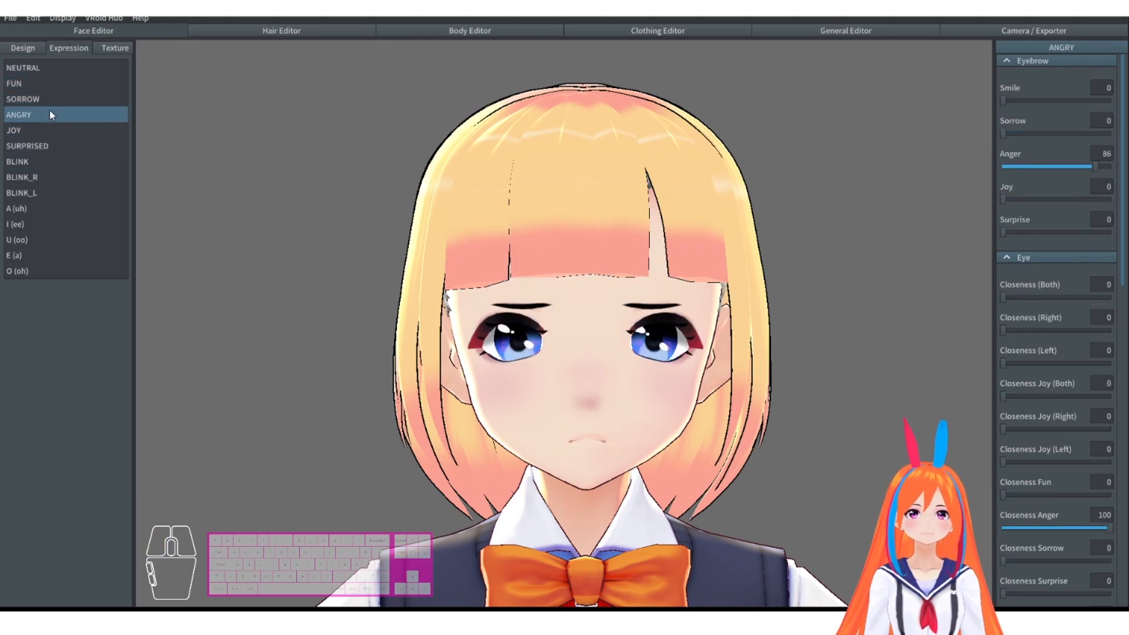
Set the Sorrow eyebrow value of the SORROW expression to 54 and return to hair editing.
left_click(53, 100)
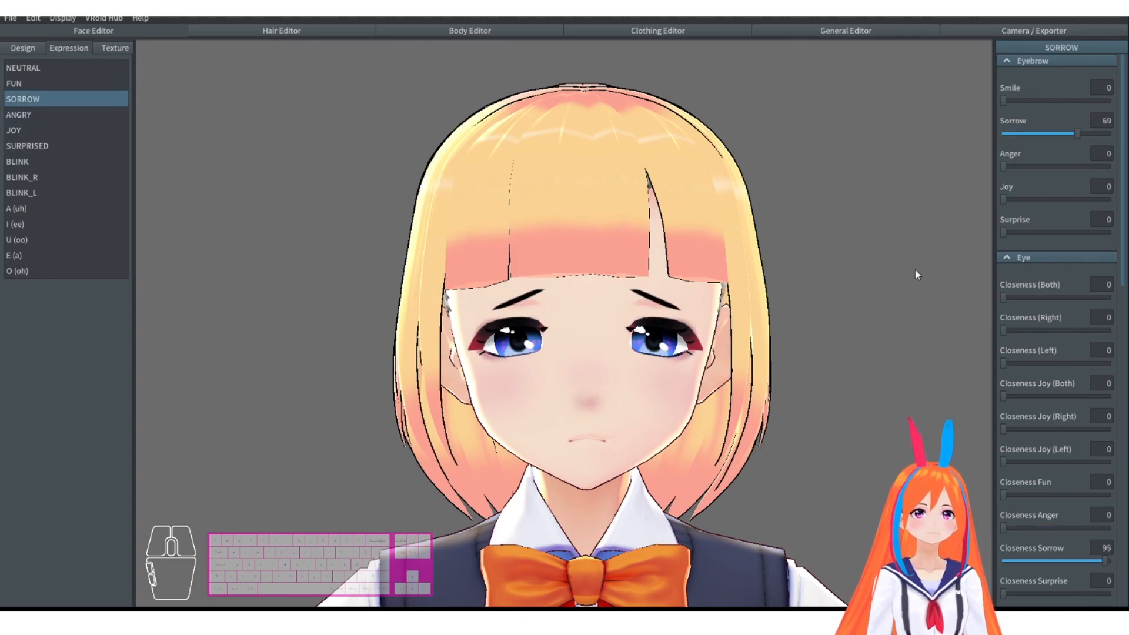
left_click_drag(1074, 136, 1057, 142)
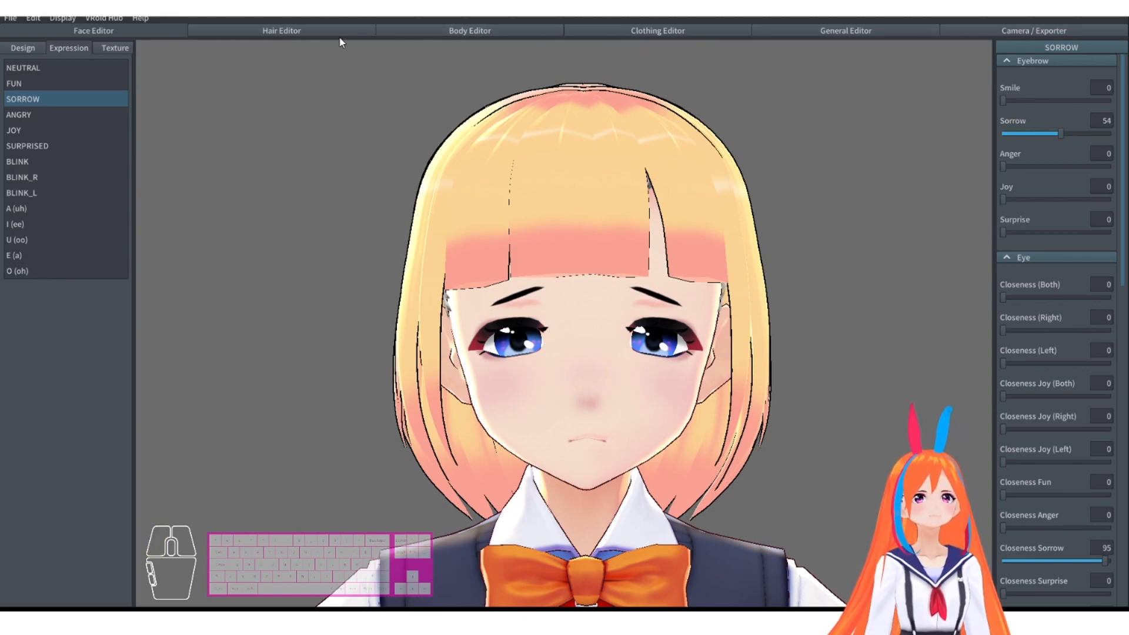
left_click(268, 35)
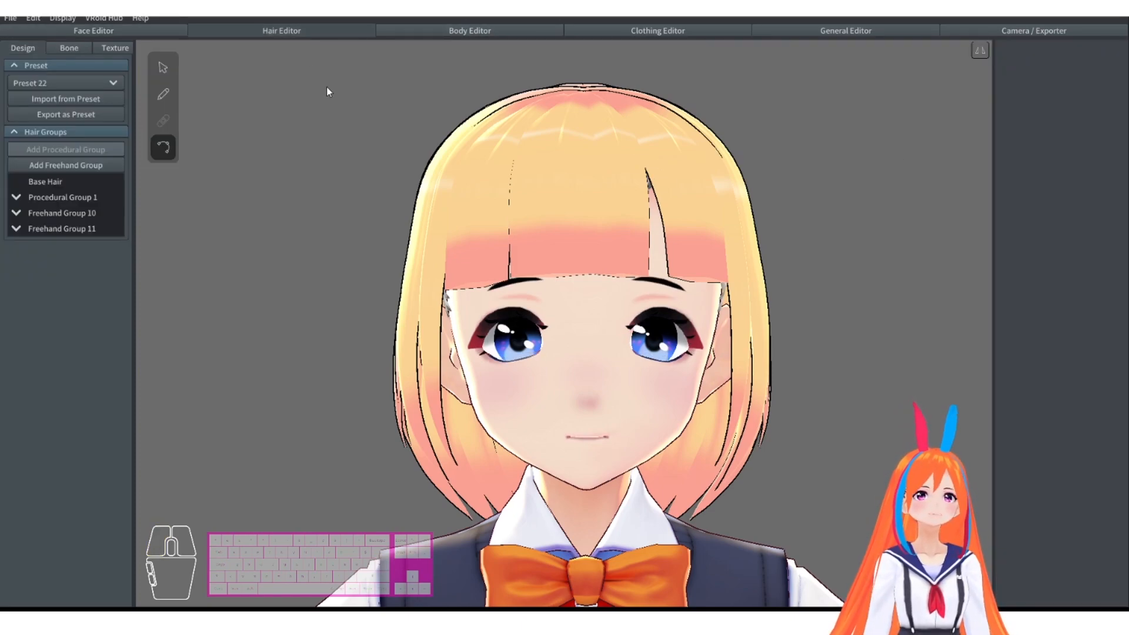
right_click_drag(326, 87, 349, 111)
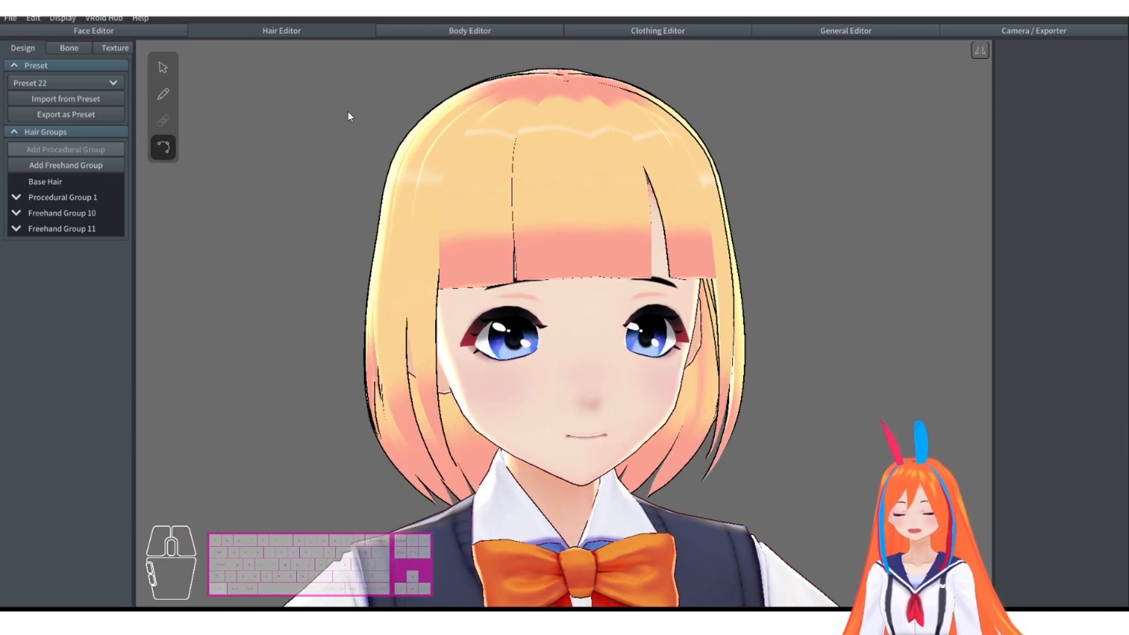
Save the avatar under the name Powiki.
key("ctrl+s")
type("Powiki")
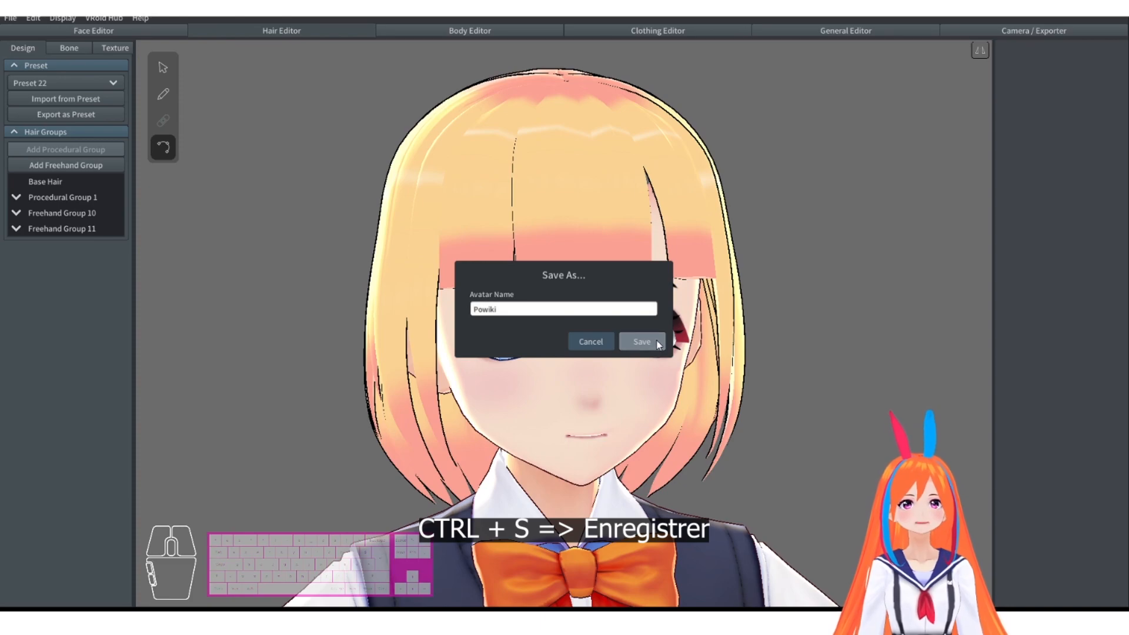
left_click(658, 344)
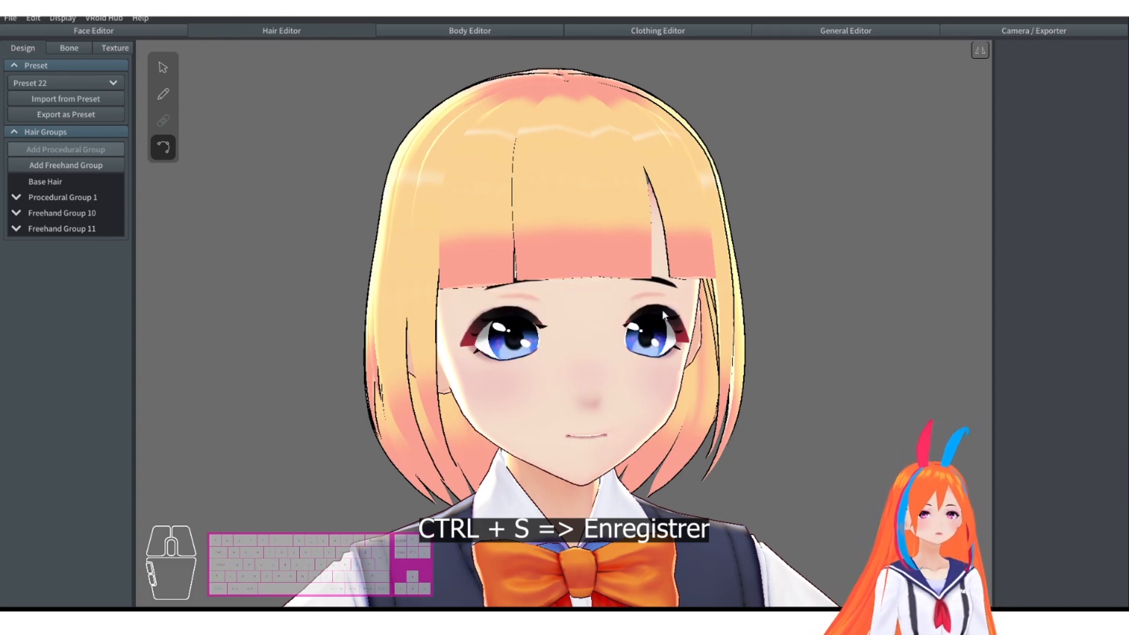
right_click_drag(365, 244, 464, 234)
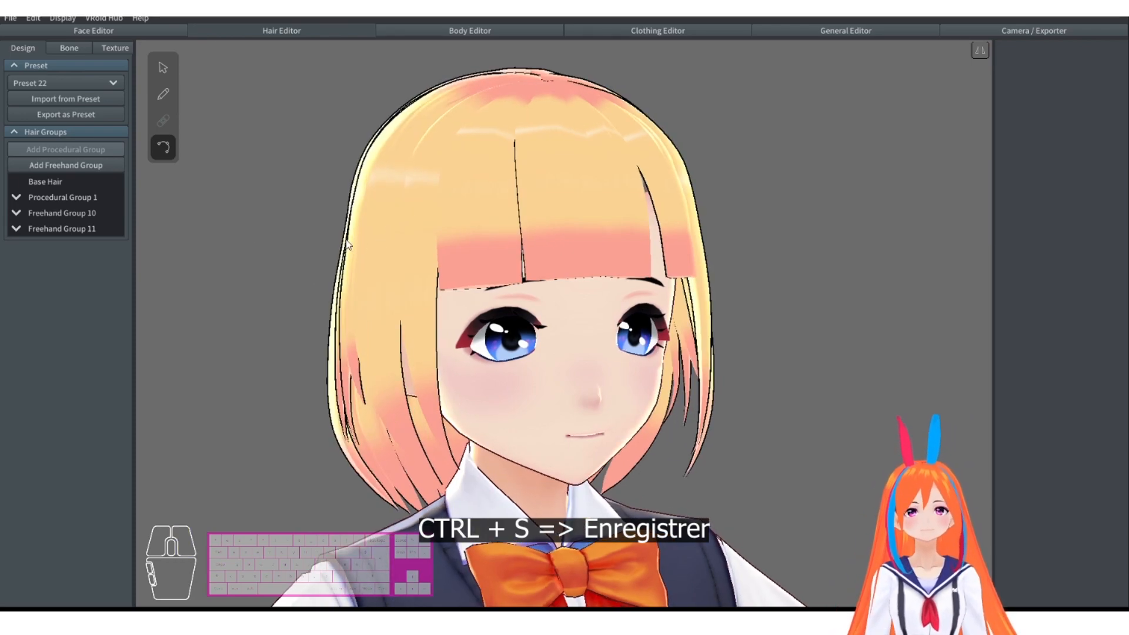
Select Freehand Group 11 for freehand drawing and reapply the Fluffy preset to the hair brush curve.
left_click(55, 230)
left_click(163, 94)
right_click_drag(444, 111, 517, 118)
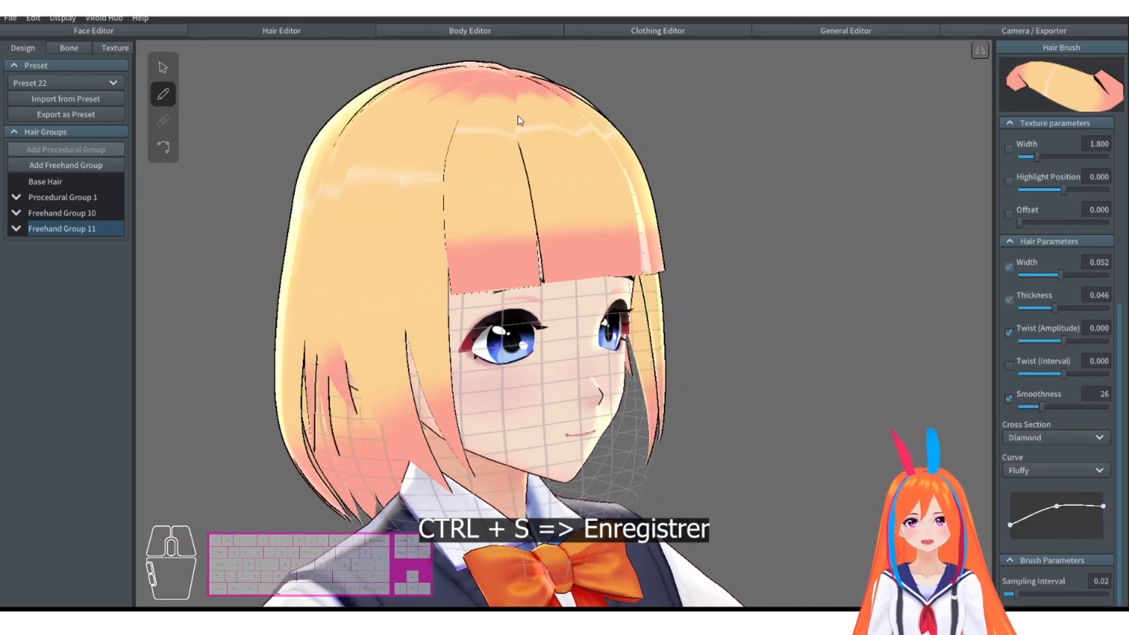
right_click_drag(843, 157, 765, 158)
scroll(1071, 406, "up", 4)
scroll(1058, 464, "down", 5)
left_click(1055, 474)
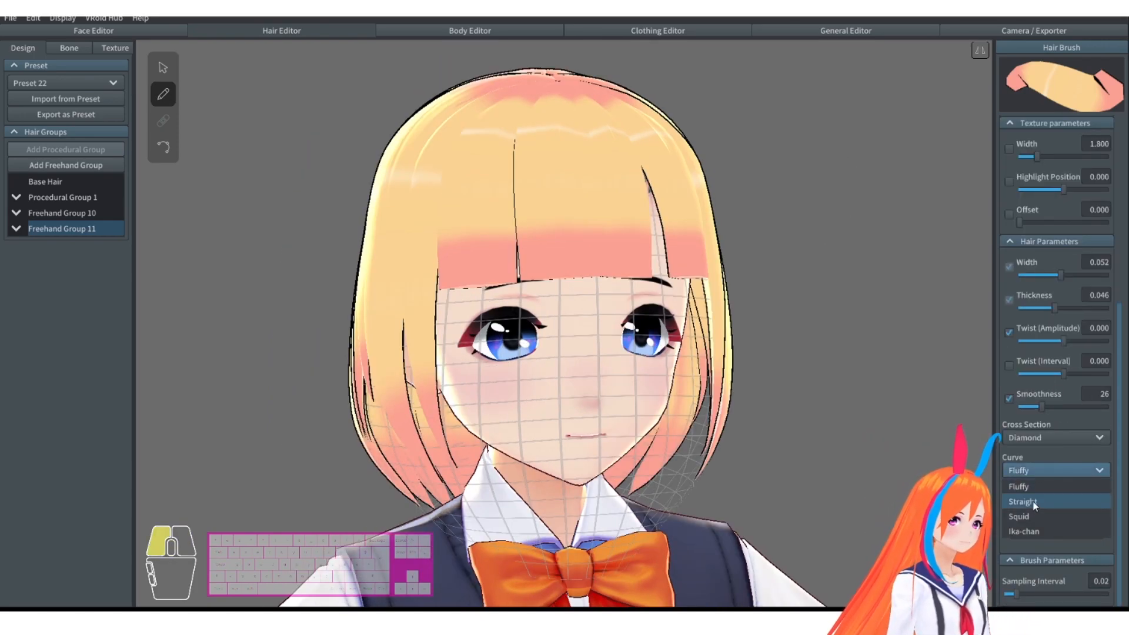
left_click(1053, 487)
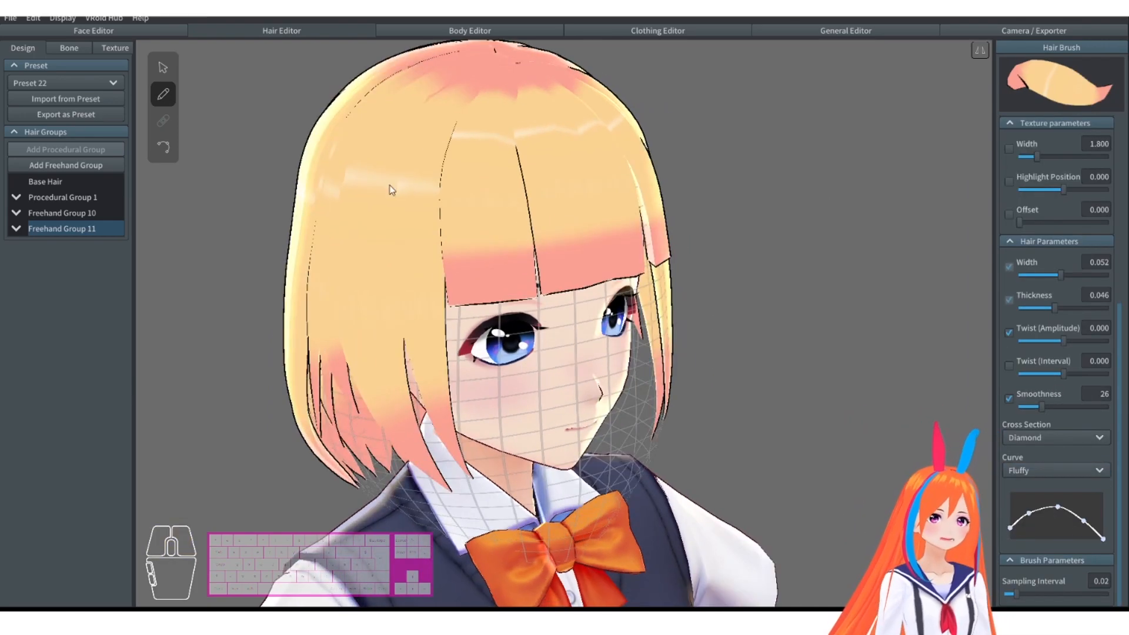
Draw a long freehand strand from the crown down along the side of the face.
right_click_drag(708, 158, 742, 168)
left_click_drag(461, 82, 479, 426)
right_click_drag(659, 376, 453, 380)
Set the hair brush width to 0.023 and draw a narrower strand down the other side of the face.
left_click_drag(1061, 275, 1032, 275)
right_click_drag(835, 199, 789, 232)
left_click_drag(694, 271, 652, 460)
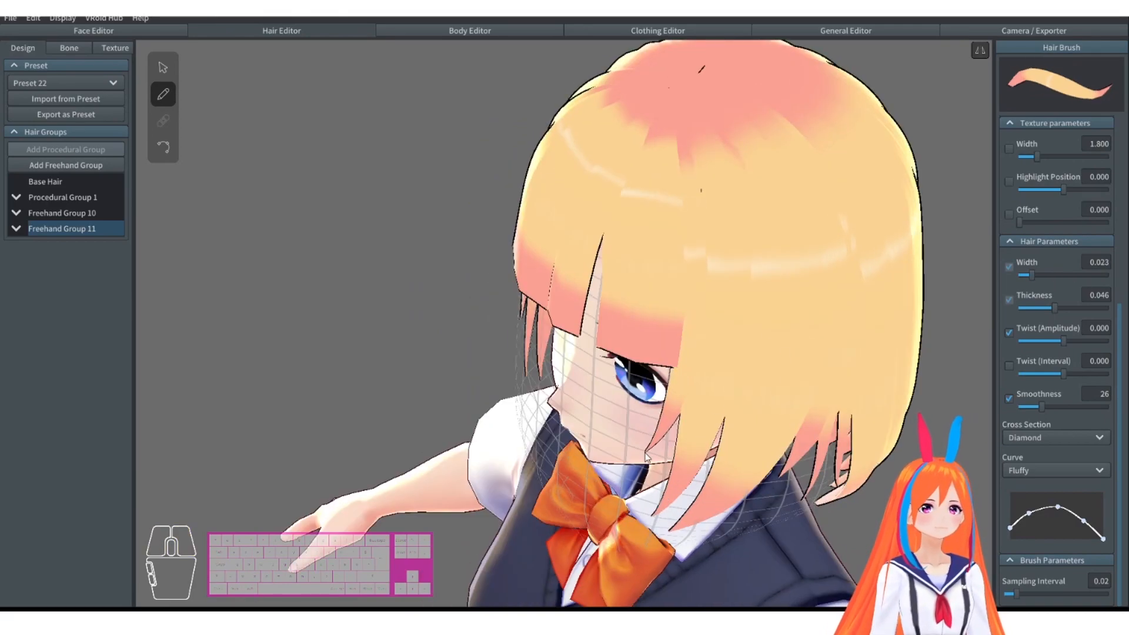
right_click_drag(641, 452, 743, 352)
scroll(743, 353, "down", 2)
mouse_move(440, 391)
right_mouse_down()
mouse_move(415, 402)
mouse_move(383, 391)
right_mouse_up()
scroll(1046, 329, "up", 5)
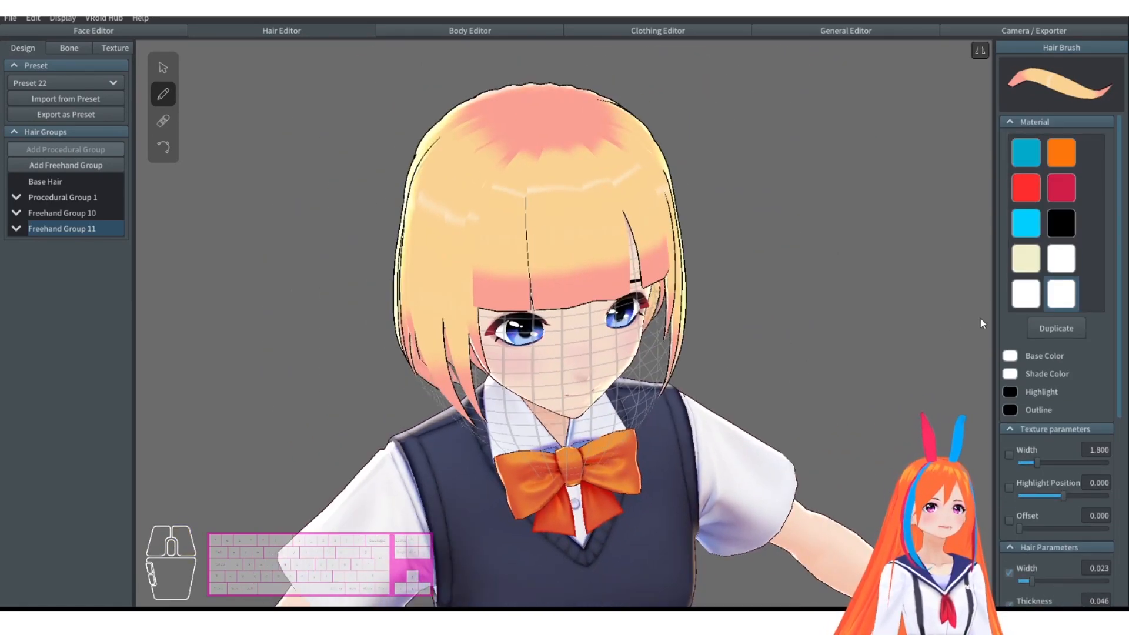
Change the hair material's Outline colour from black to a dark reddish brown.
right_click_drag(976, 323, 917, 306)
left_click(1010, 410)
left_click(986, 347)
mouse_move(944, 360)
left_mouse_down()
mouse_move(925, 345)
mouse_move(931, 338)
left_mouse_up()
left_click_drag(987, 347, 987, 339)
left_click_drag(944, 371, 986, 346)
left_click_drag(938, 361, 918, 364)
left_click_drag(987, 346, 986, 339)
left_click_drag(935, 363, 924, 368)
right_click_drag(793, 337, 832, 320)
scroll(825, 349, "up", 5)
Set the avatar's outline width to 0.04 for the hair and 0.06 for the face.
left_click(845, 31)
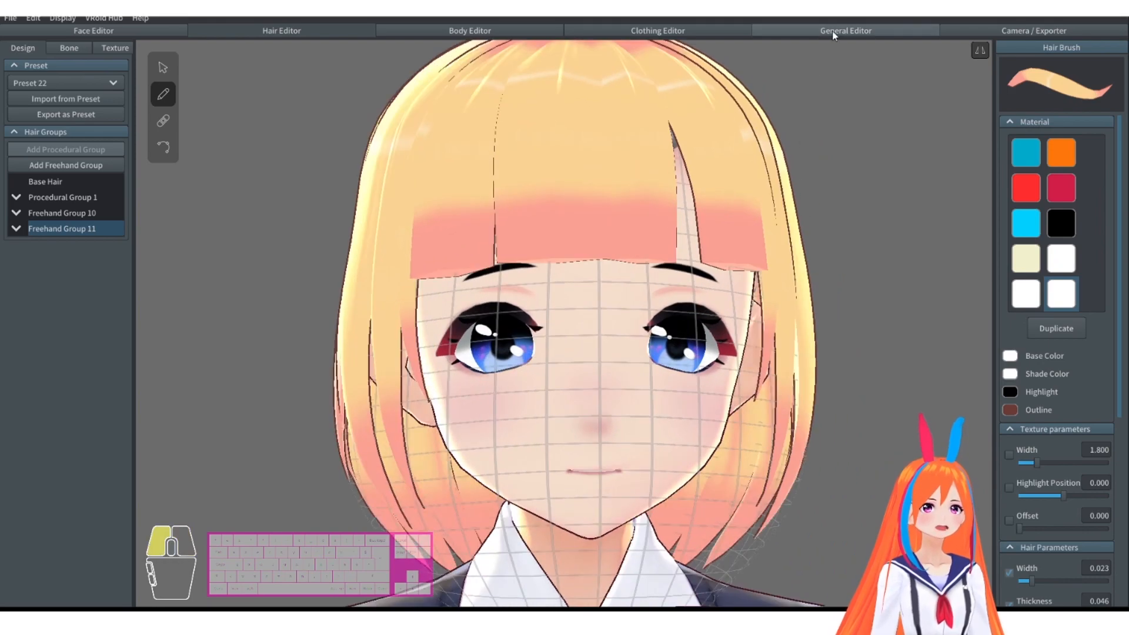
left_click(1040, 79)
left_click_drag(1040, 78, 1025, 131)
scroll(834, 224, "down", 1)
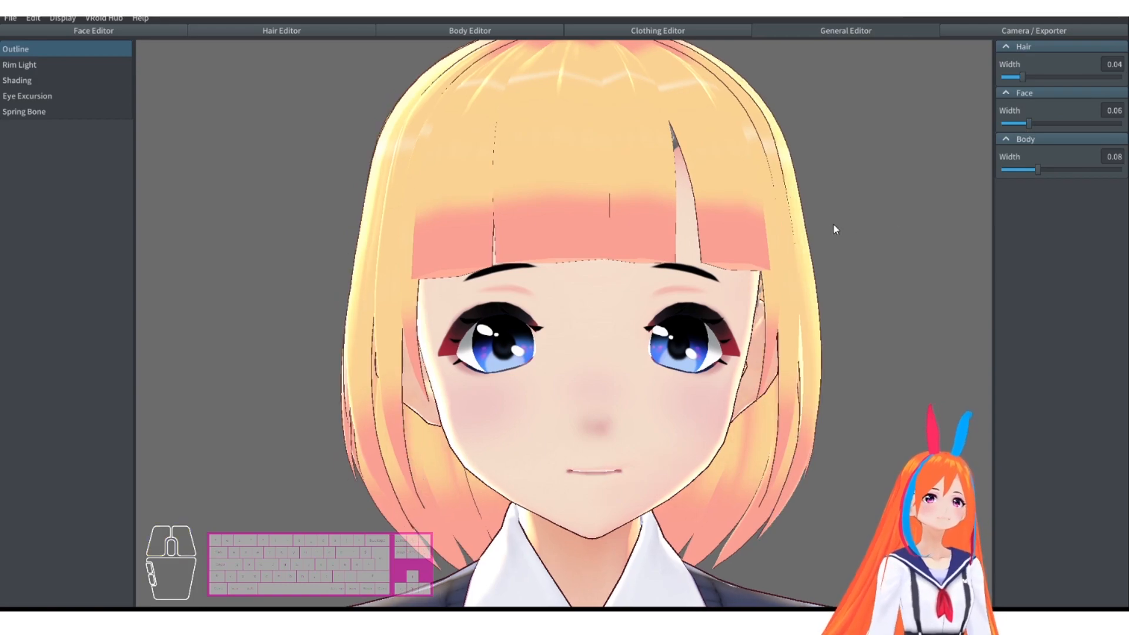
scroll(844, 237, "down", 2)
middle_click_drag(800, 281, 812, 250)
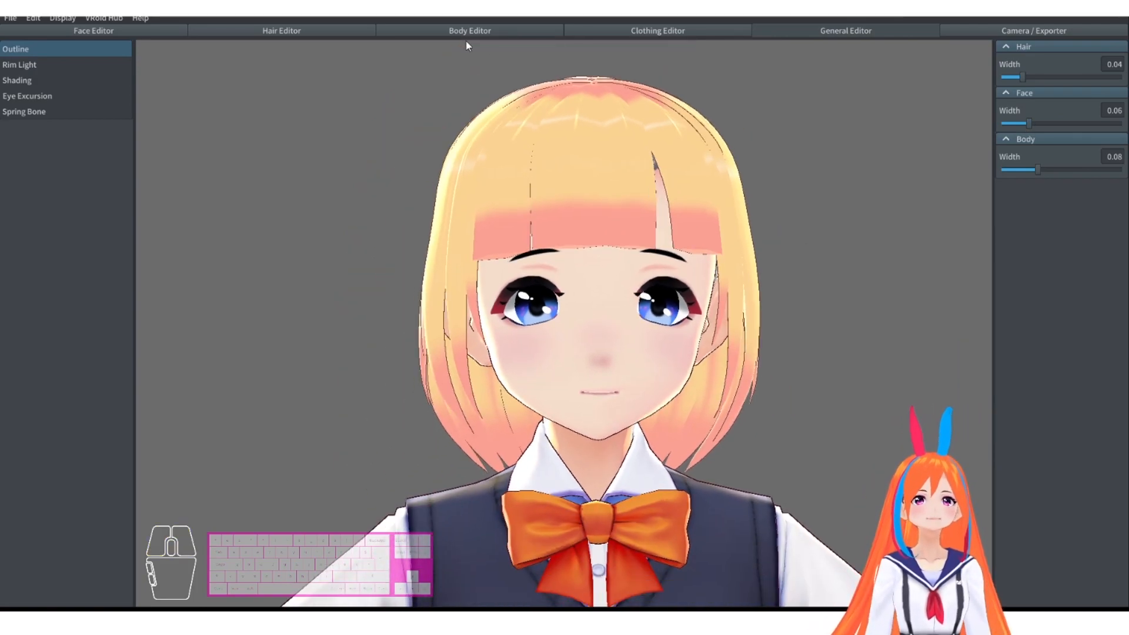
Return to hair editing and examine the finished bob and the brush parameters.
left_click(322, 34)
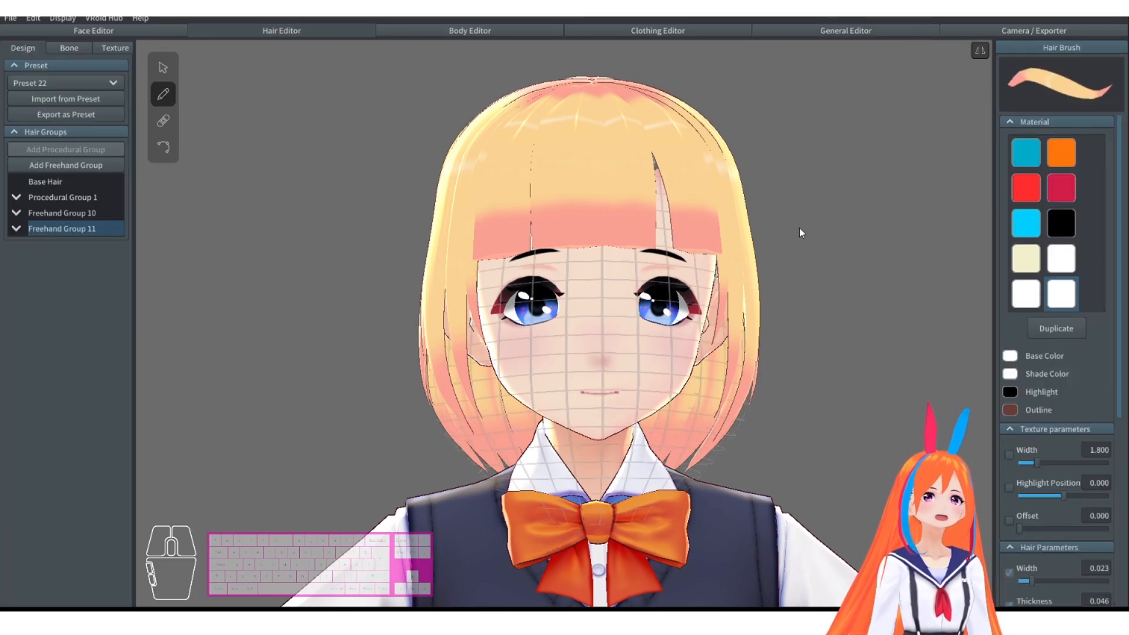
scroll(1028, 382, "down", 3)
scroll(1038, 271, "up", 1)
right_click_drag(754, 266, 808, 254)
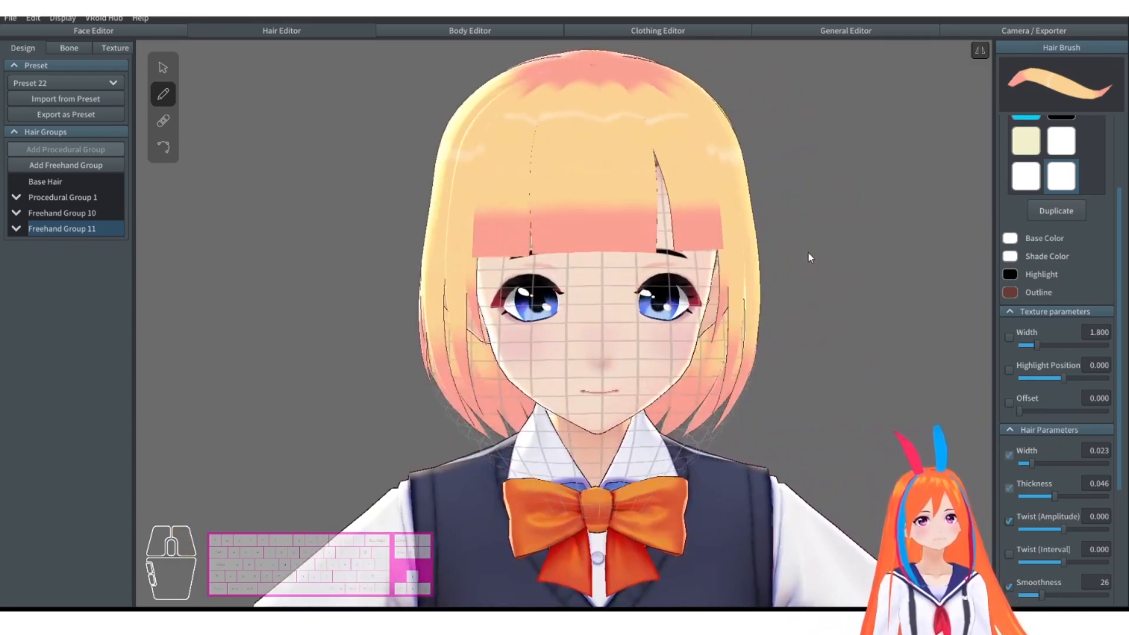
scroll(807, 253, "up", 3)
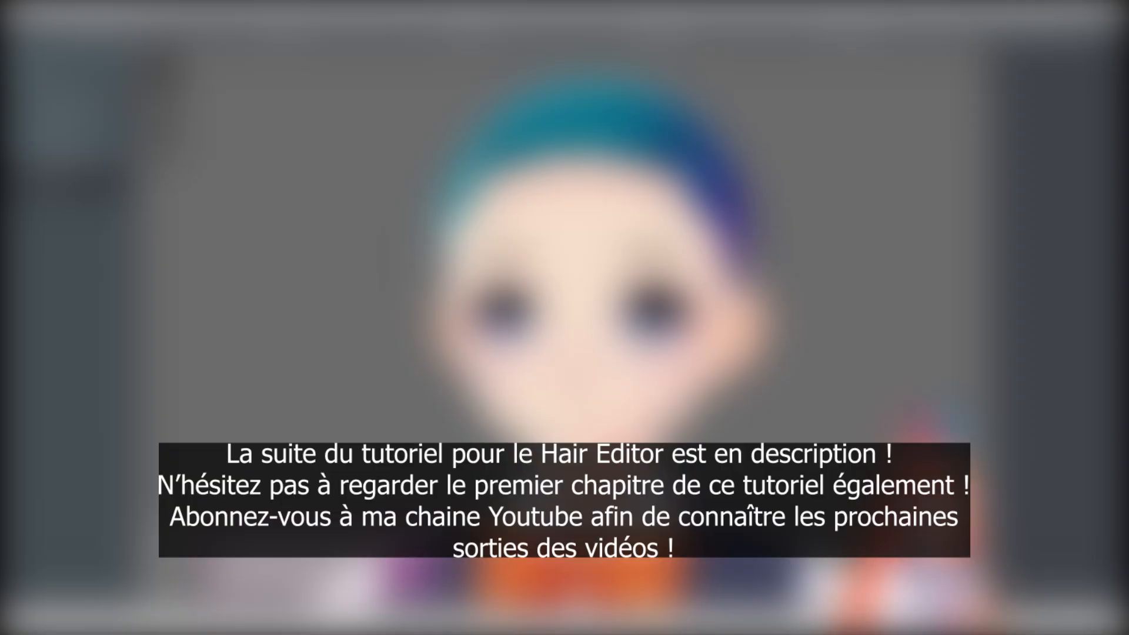